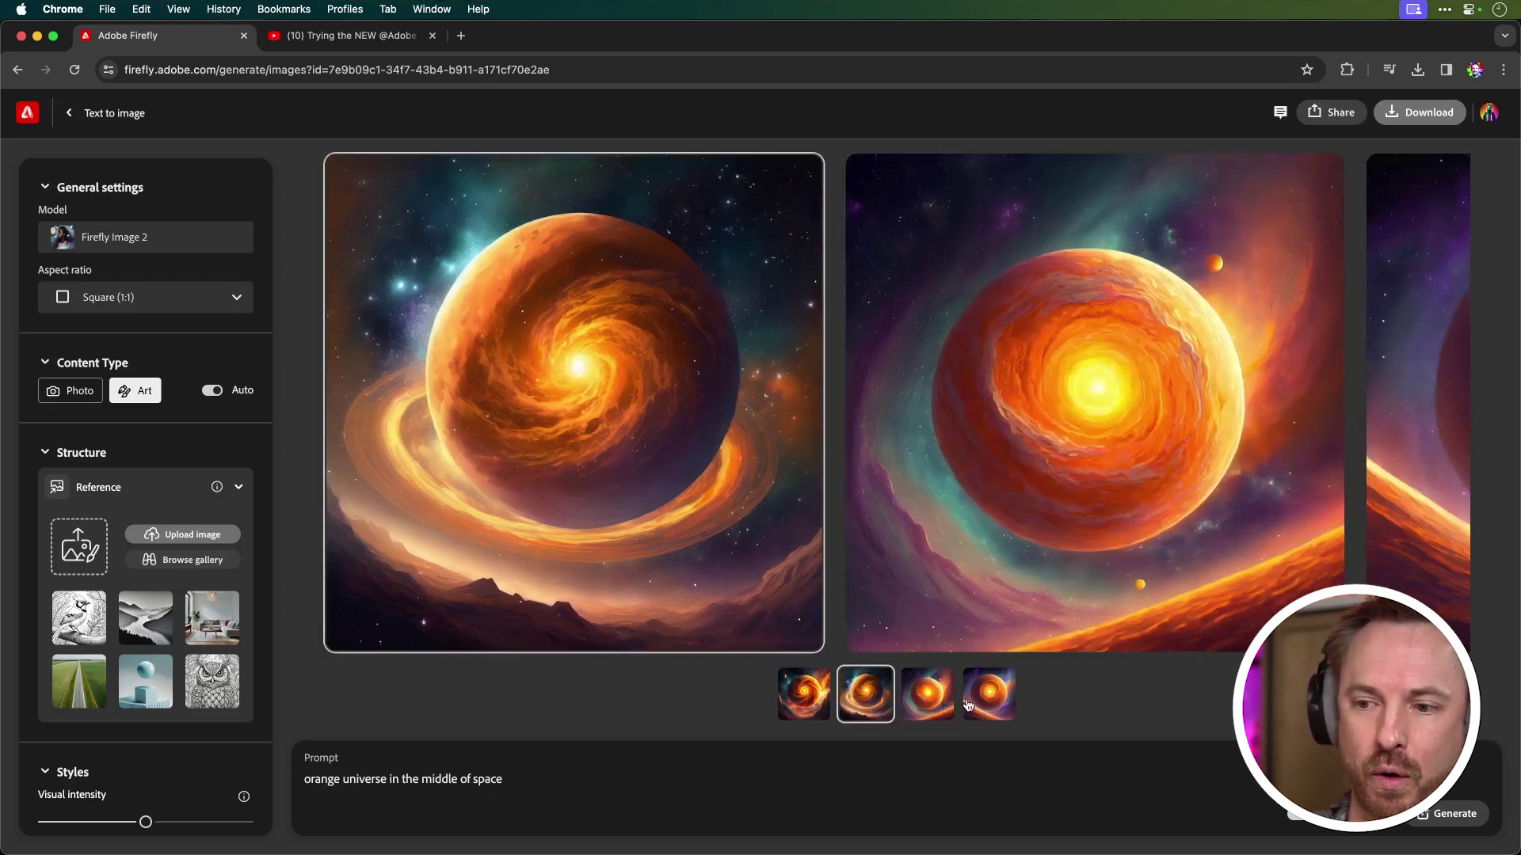
Step: Show the fourth 'orange universe in the middle of space' image variation
left_click(968, 705)
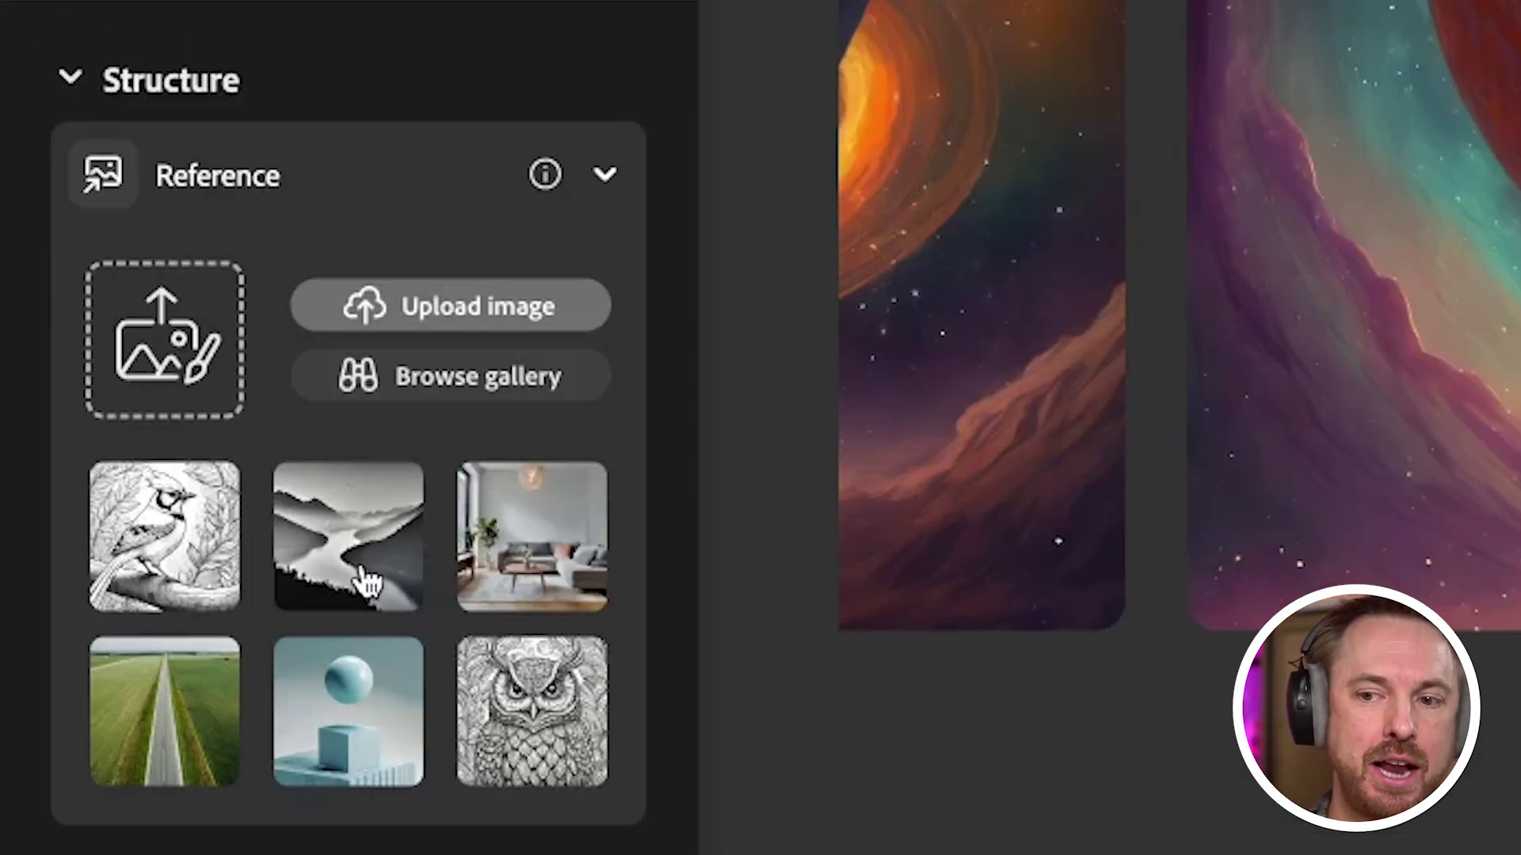
Step: Use the sphere-on-cube structure reference at maximum strength and browse the first three cube results
left_click(380, 743)
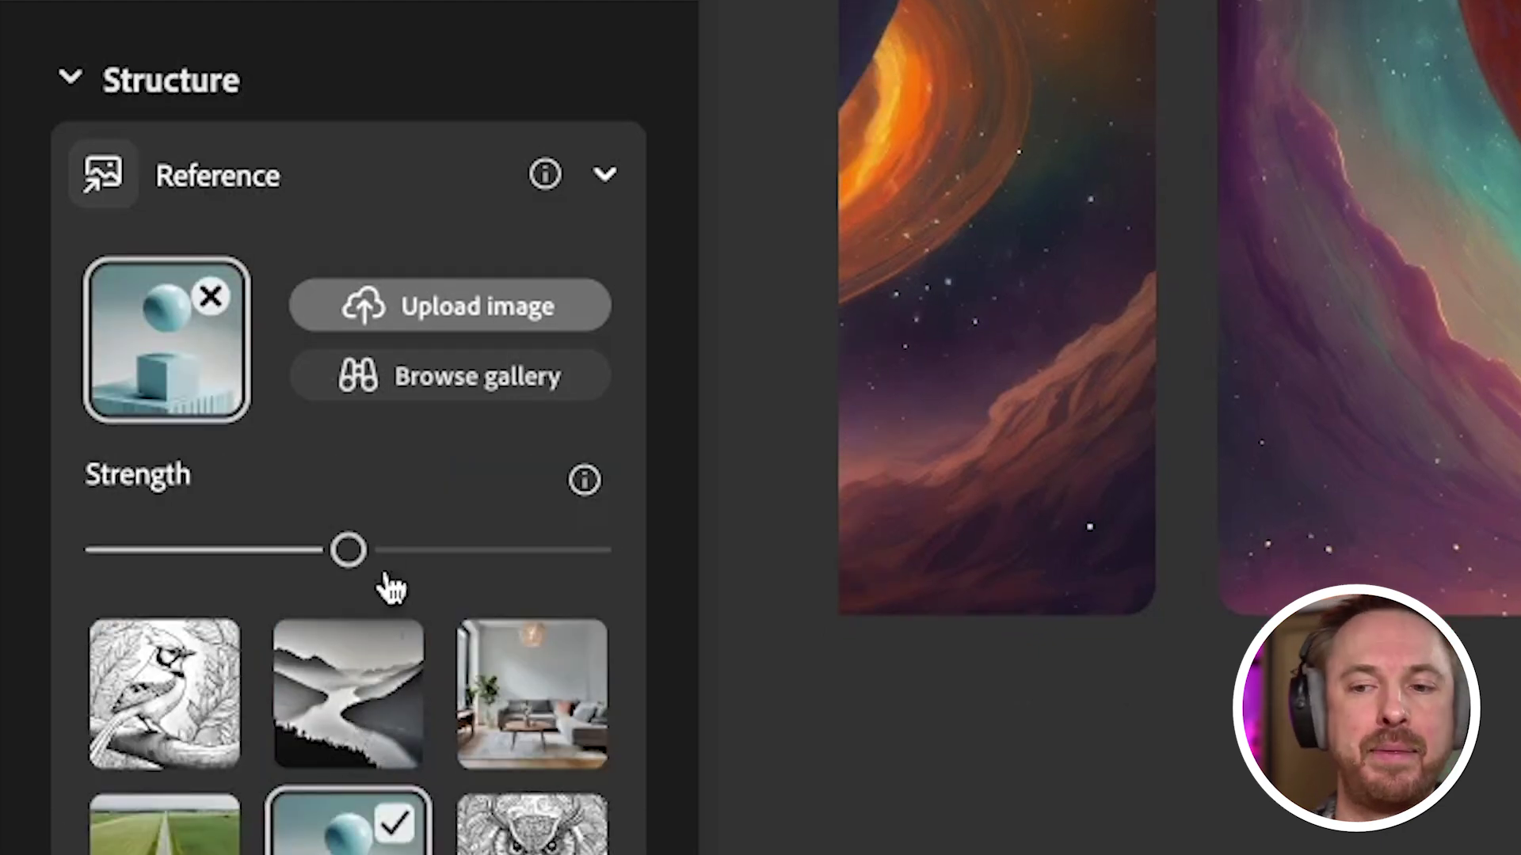
left_click_drag(353, 553, 584, 578)
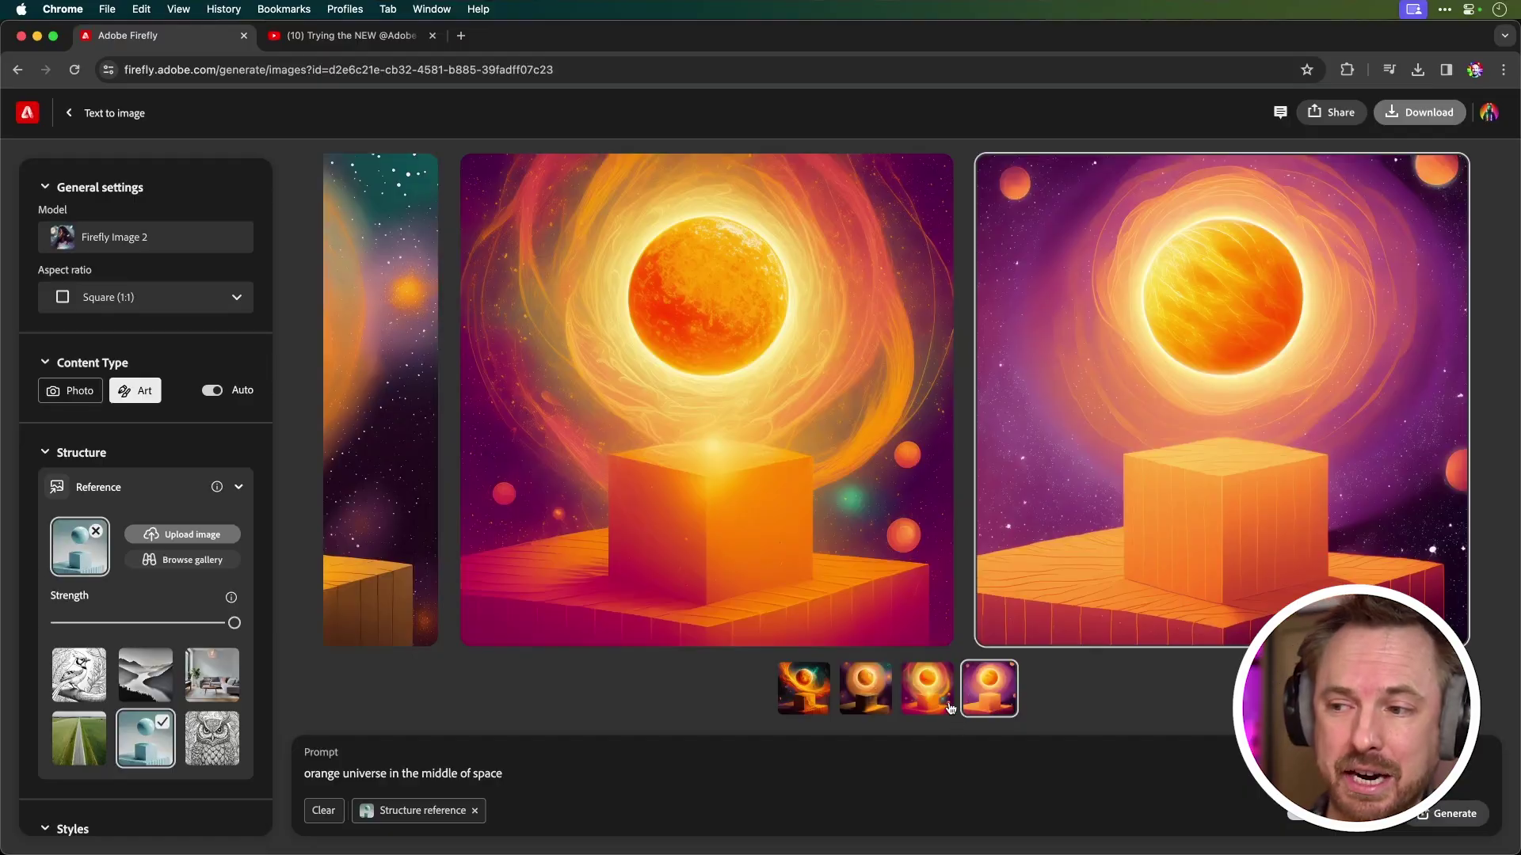
left_click(951, 707)
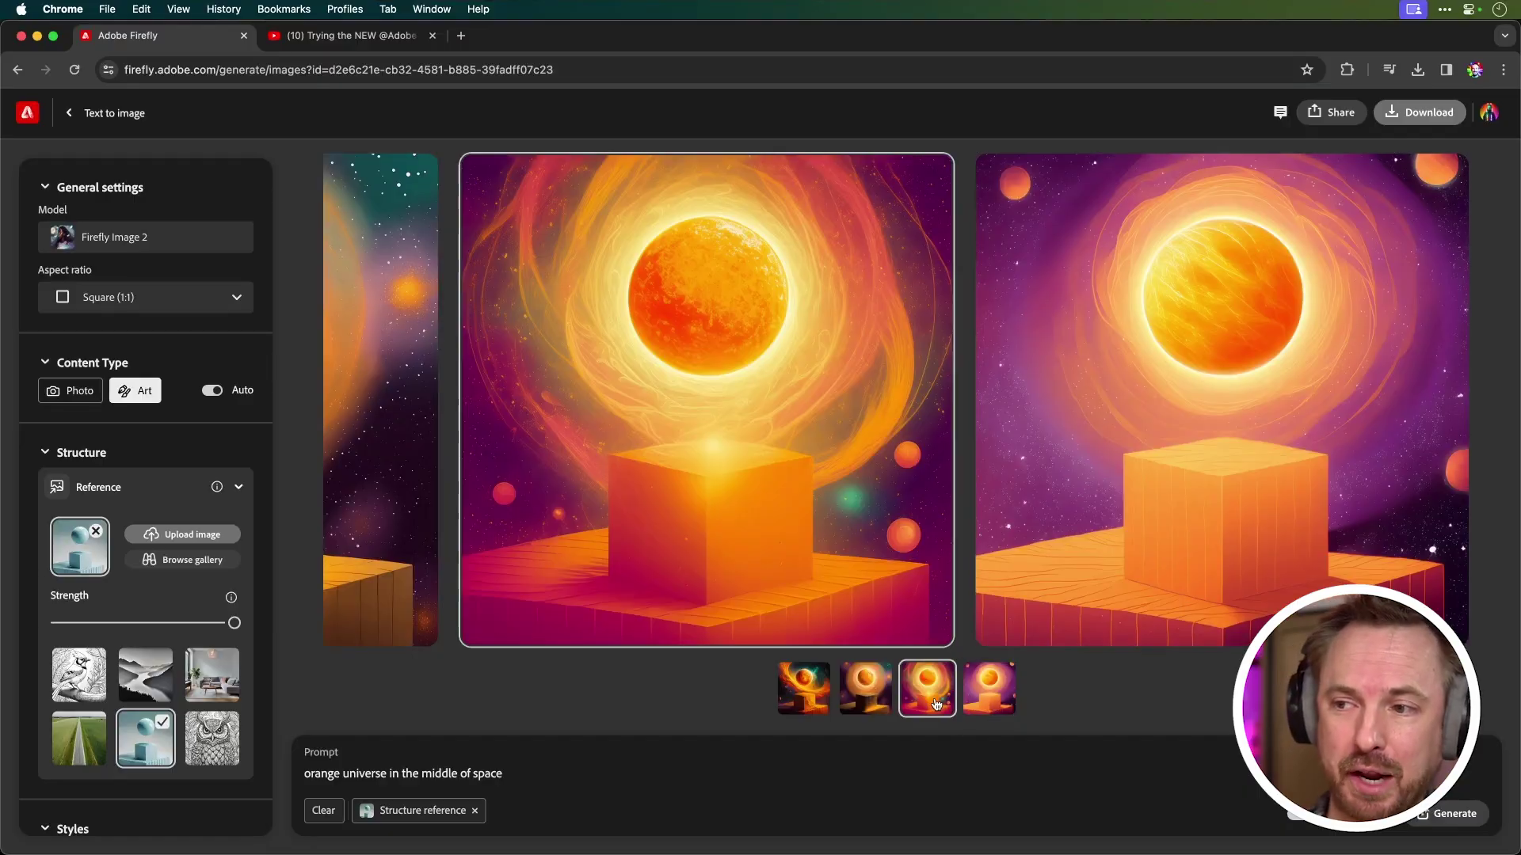
left_click(868, 704)
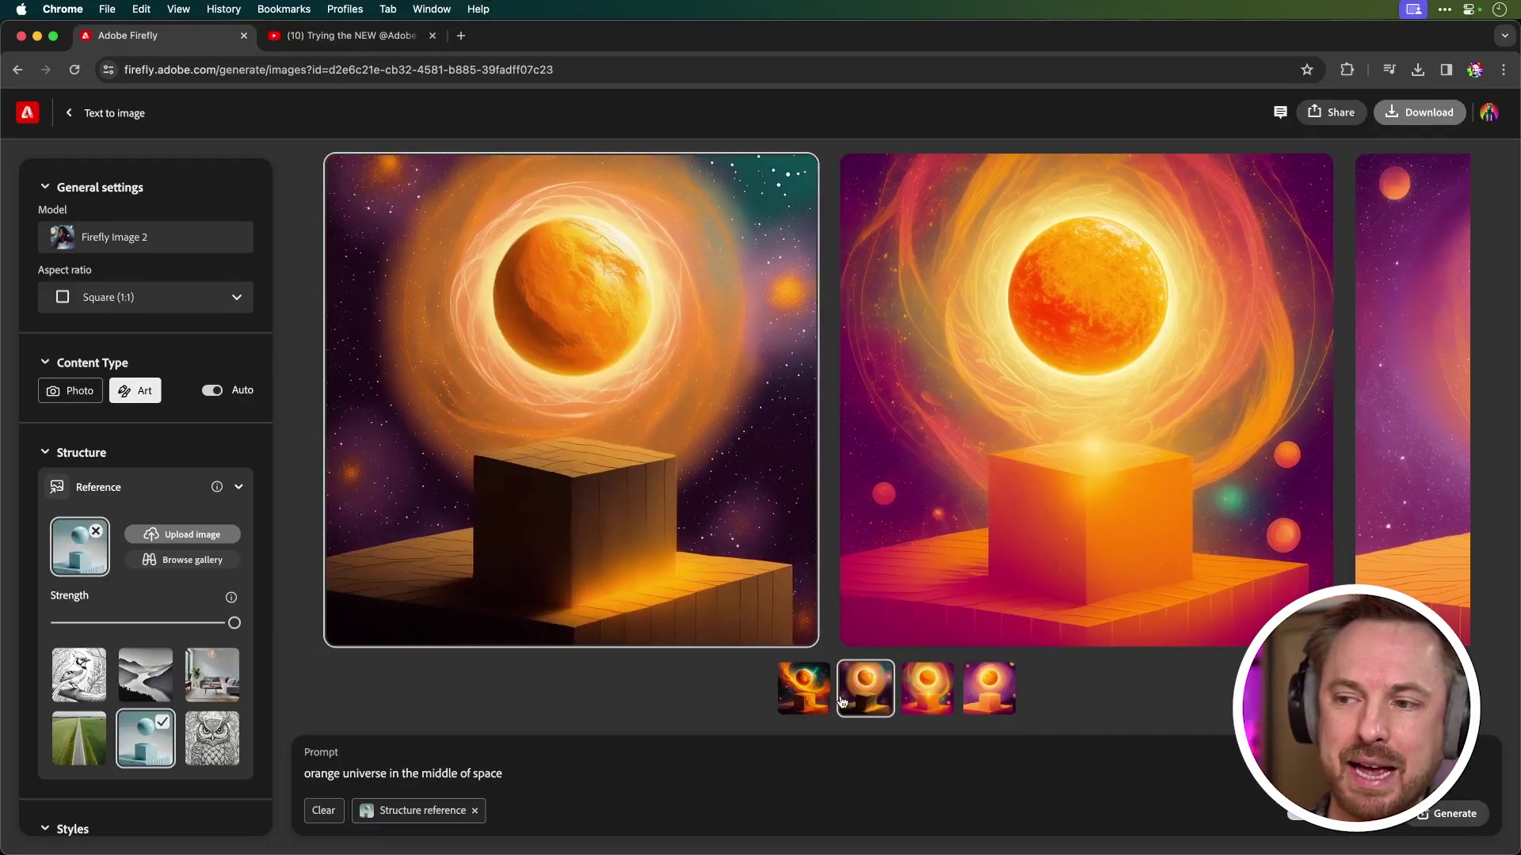
left_click(824, 698)
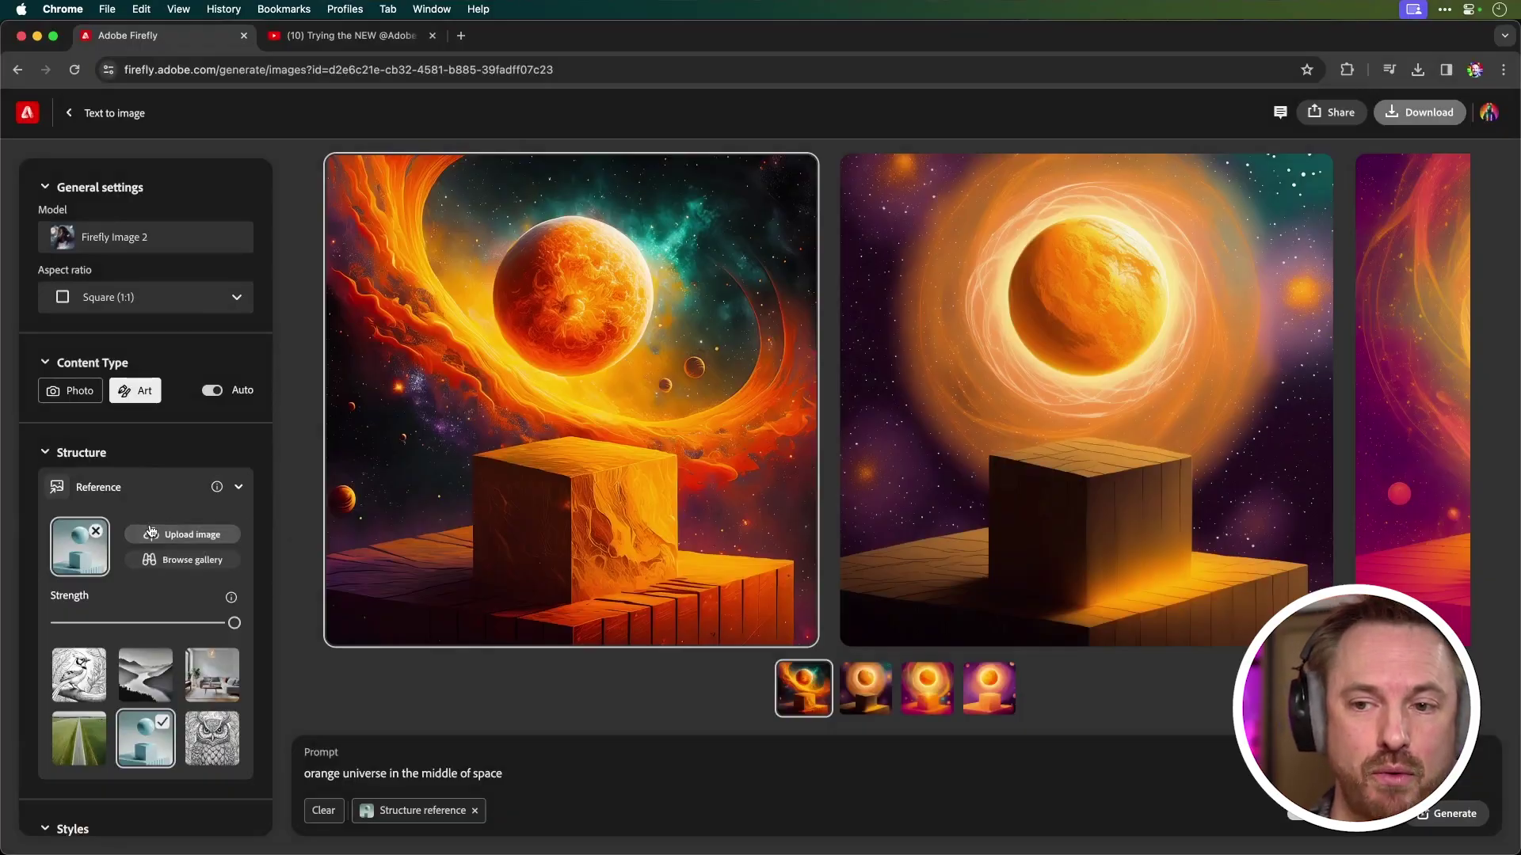
Step: Upload Downloads/1x/creator-magic-logo.png as the structure reference image
left_click(151, 532)
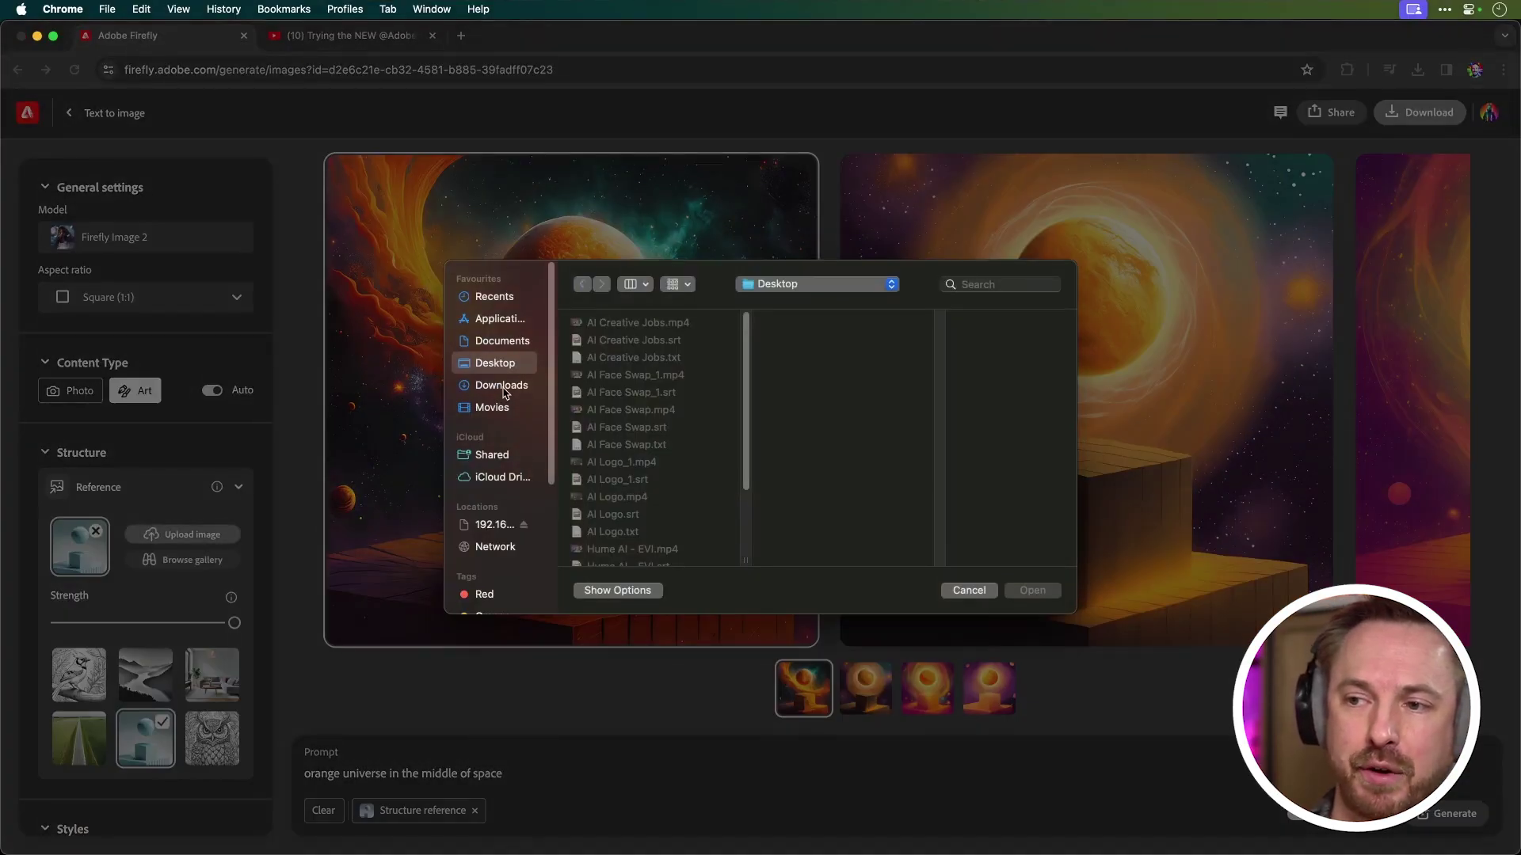
left_click(504, 388)
left_click(626, 346)
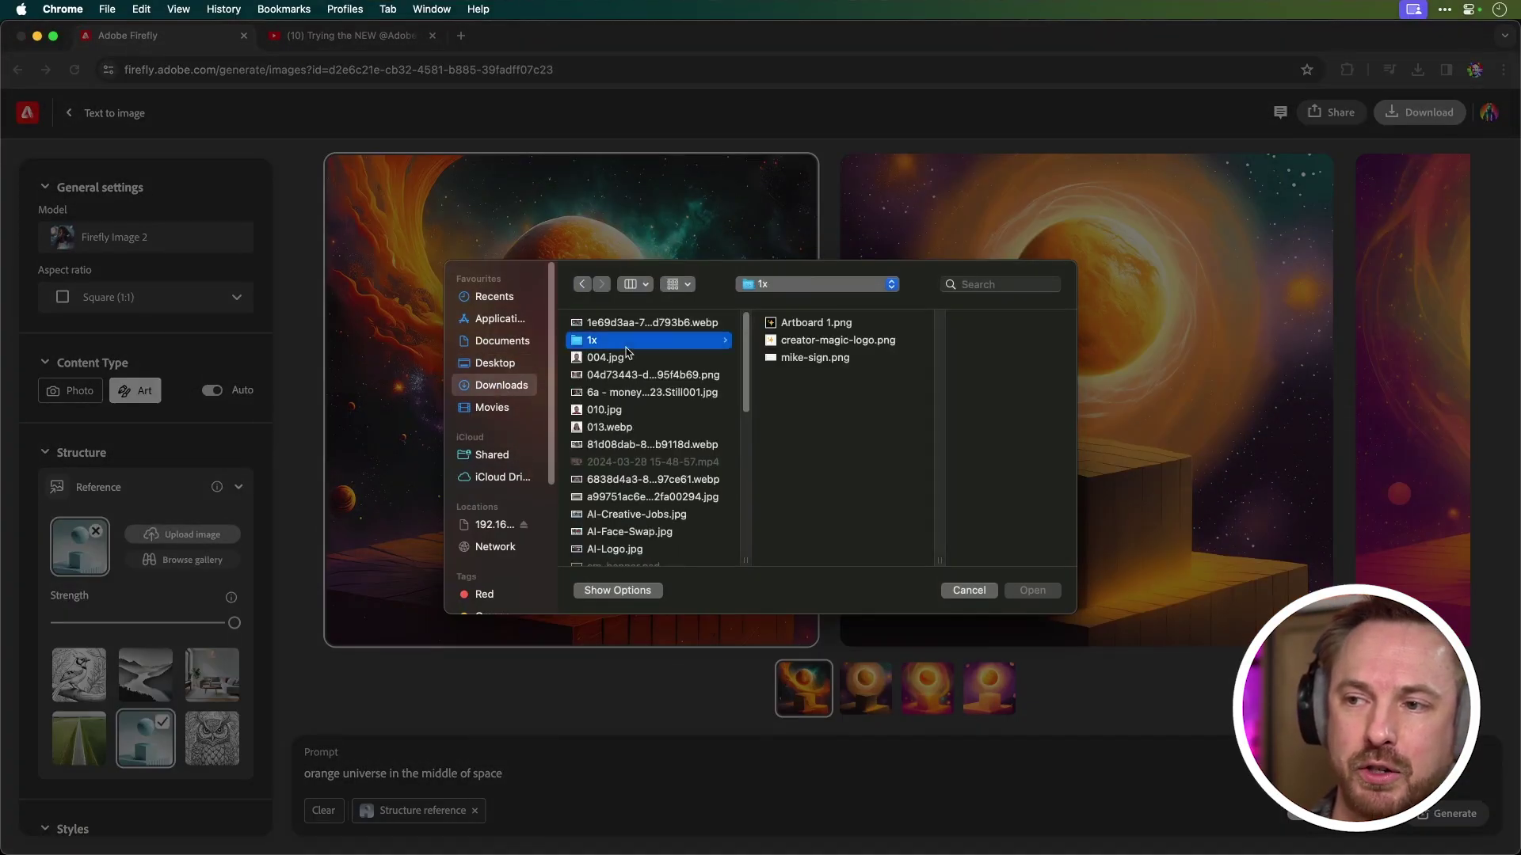
left_click(805, 342)
key("space")
key("space")
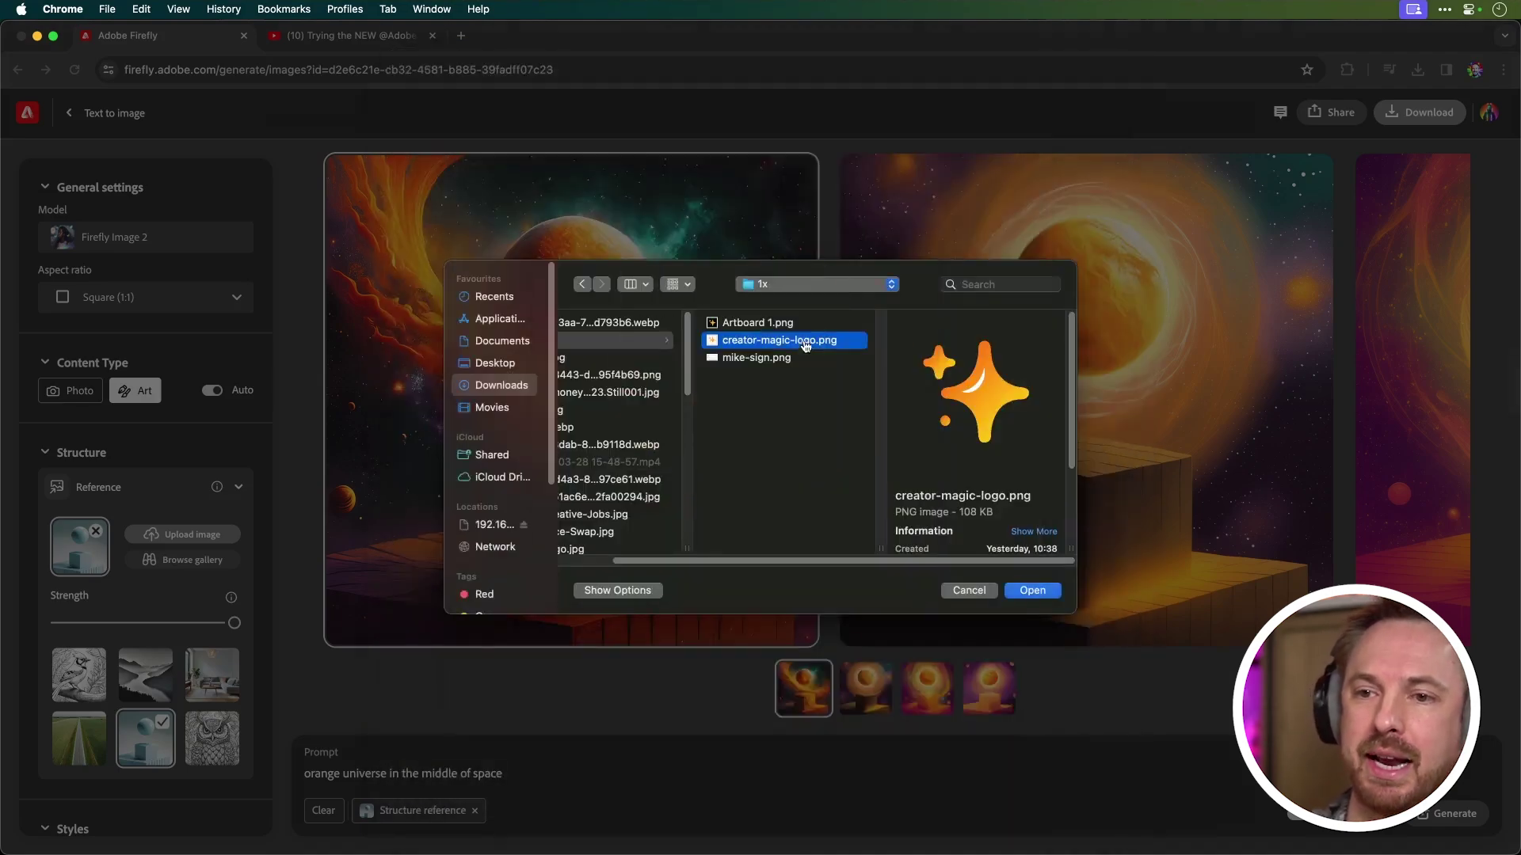
double_click(804, 343)
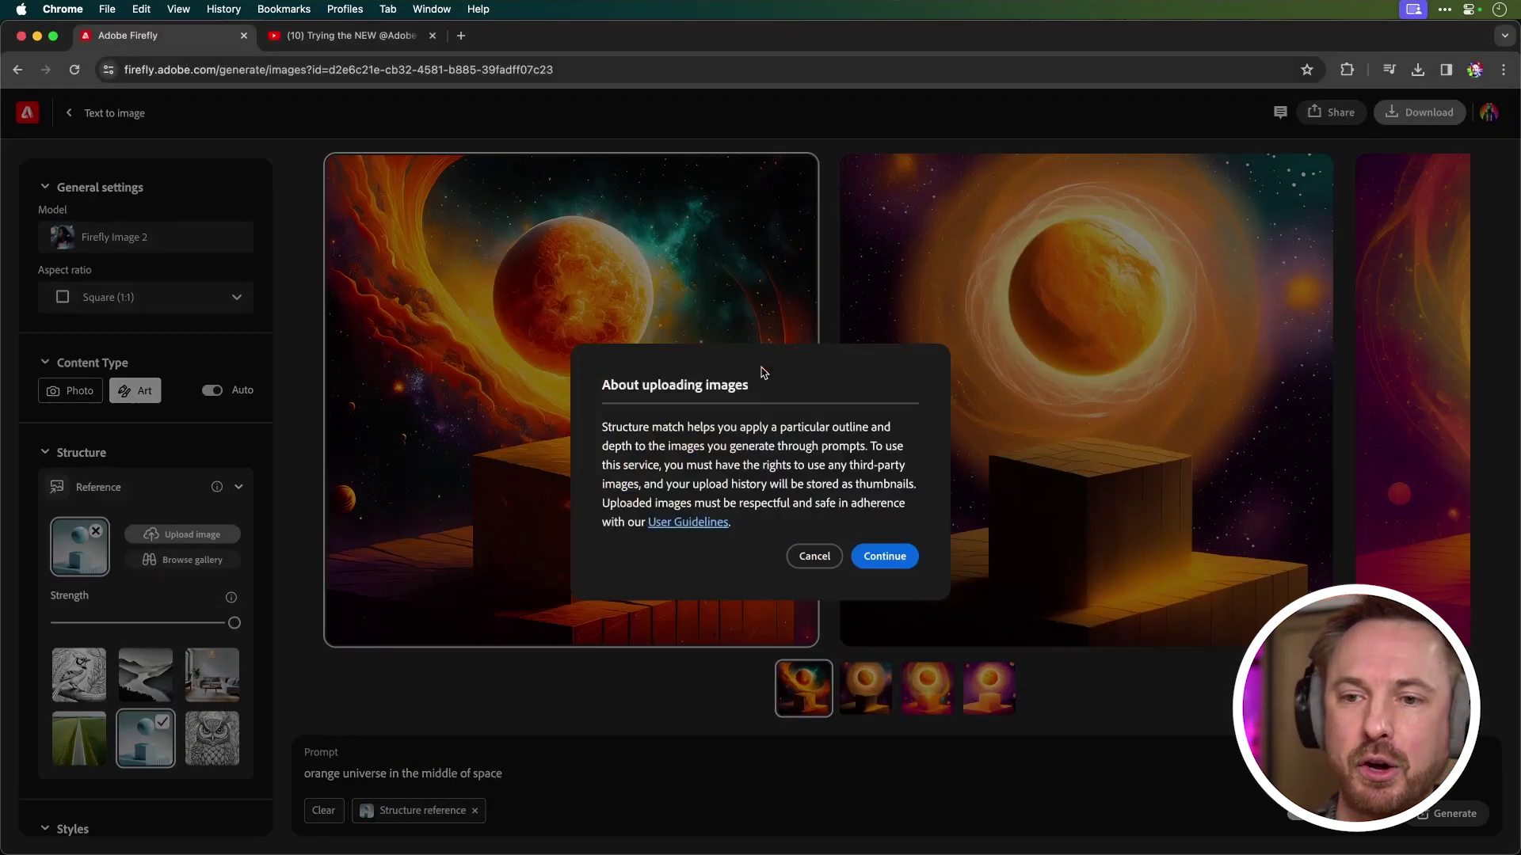
left_click(886, 557)
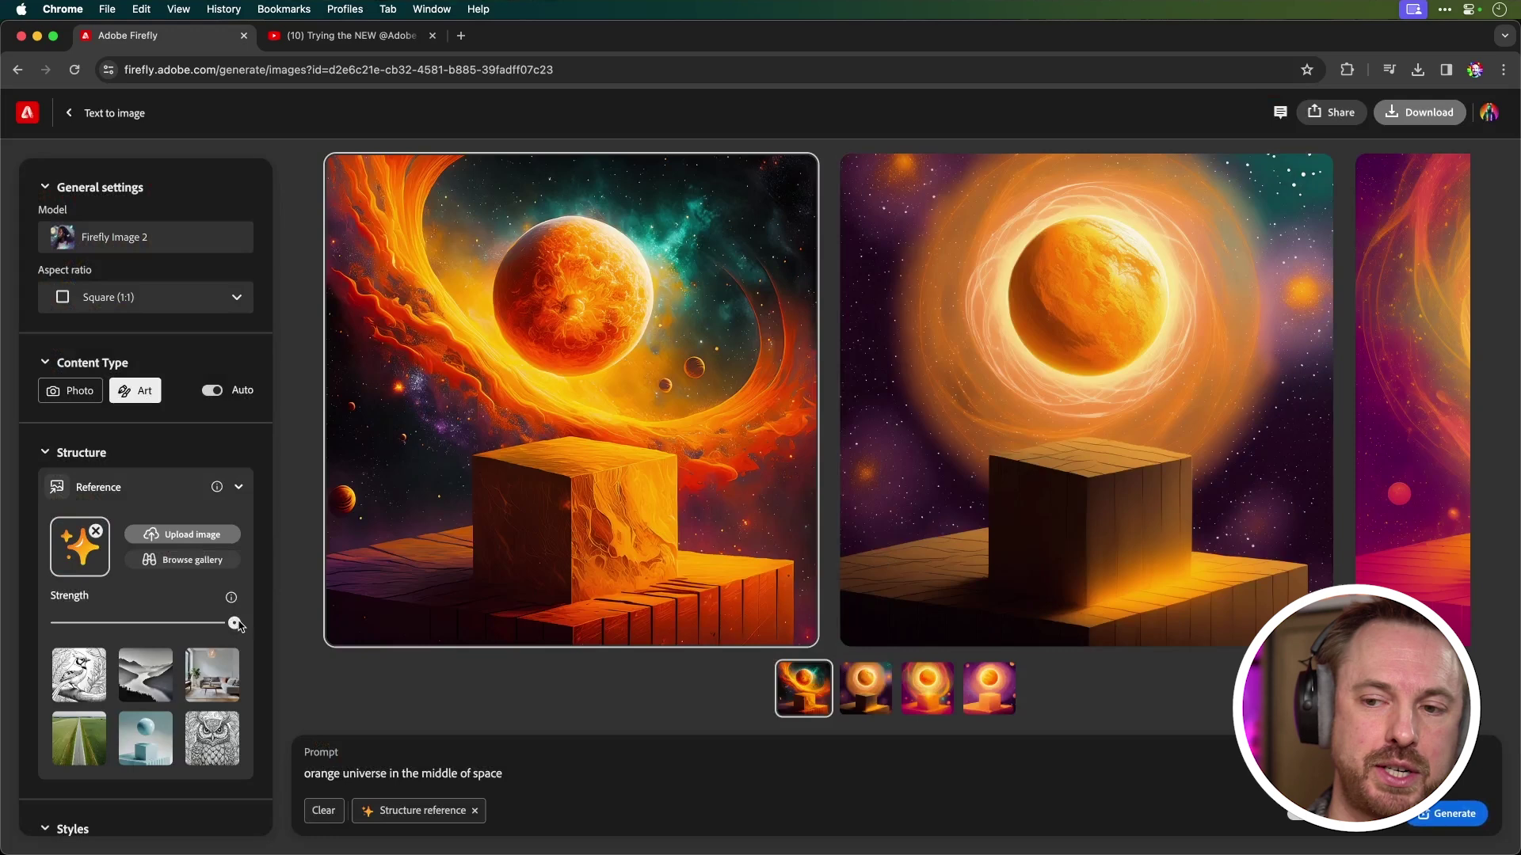
Step: Generate 'flaming logo with fire on a black bacground' images and view the second variation
left_click_drag(504, 773, 328, 721)
type("flaming logo")
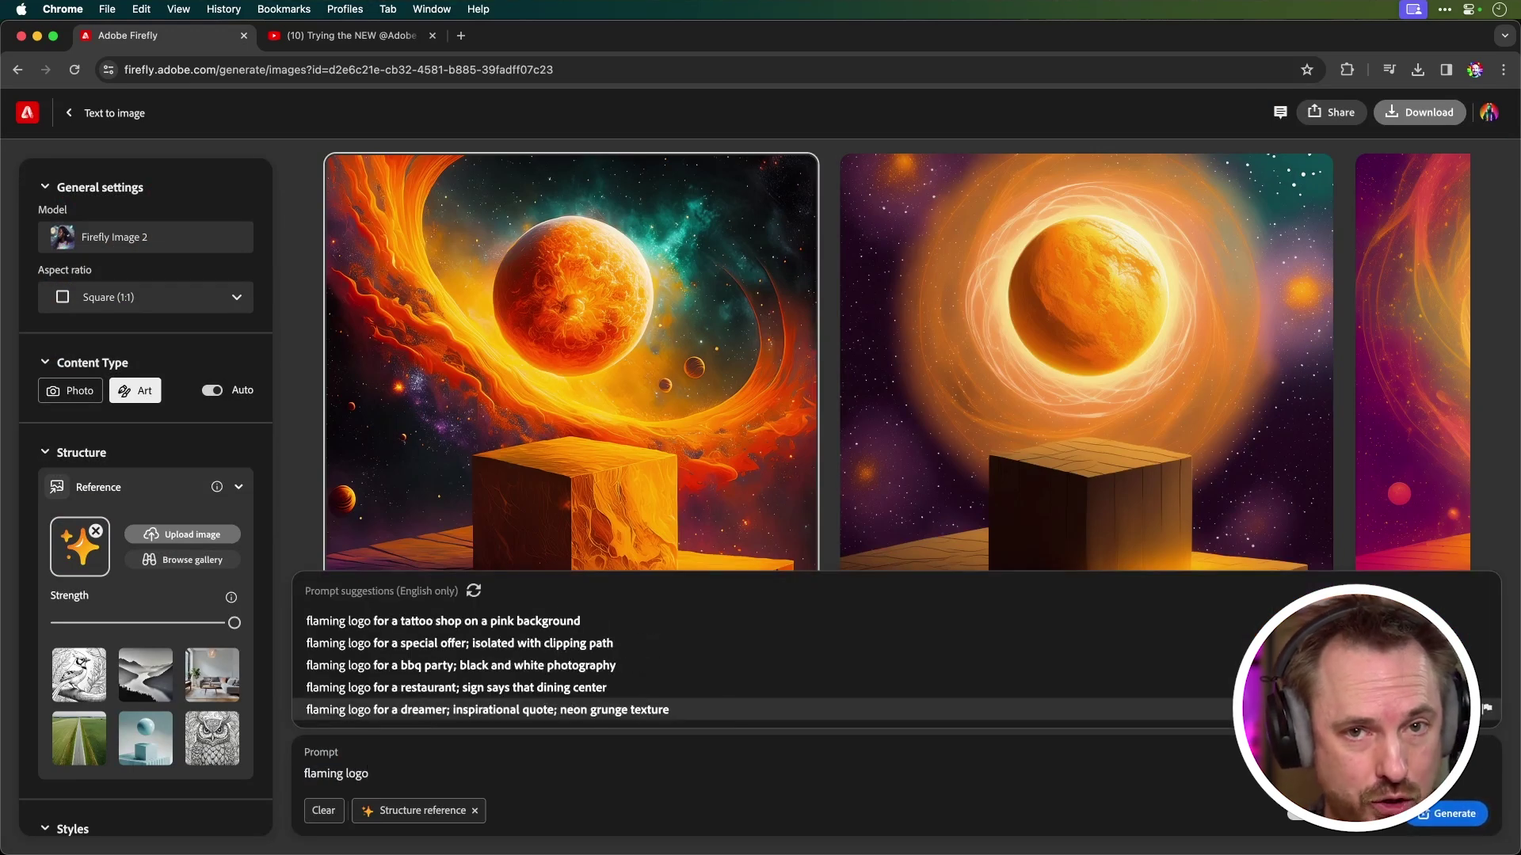
type(" with fire on a")
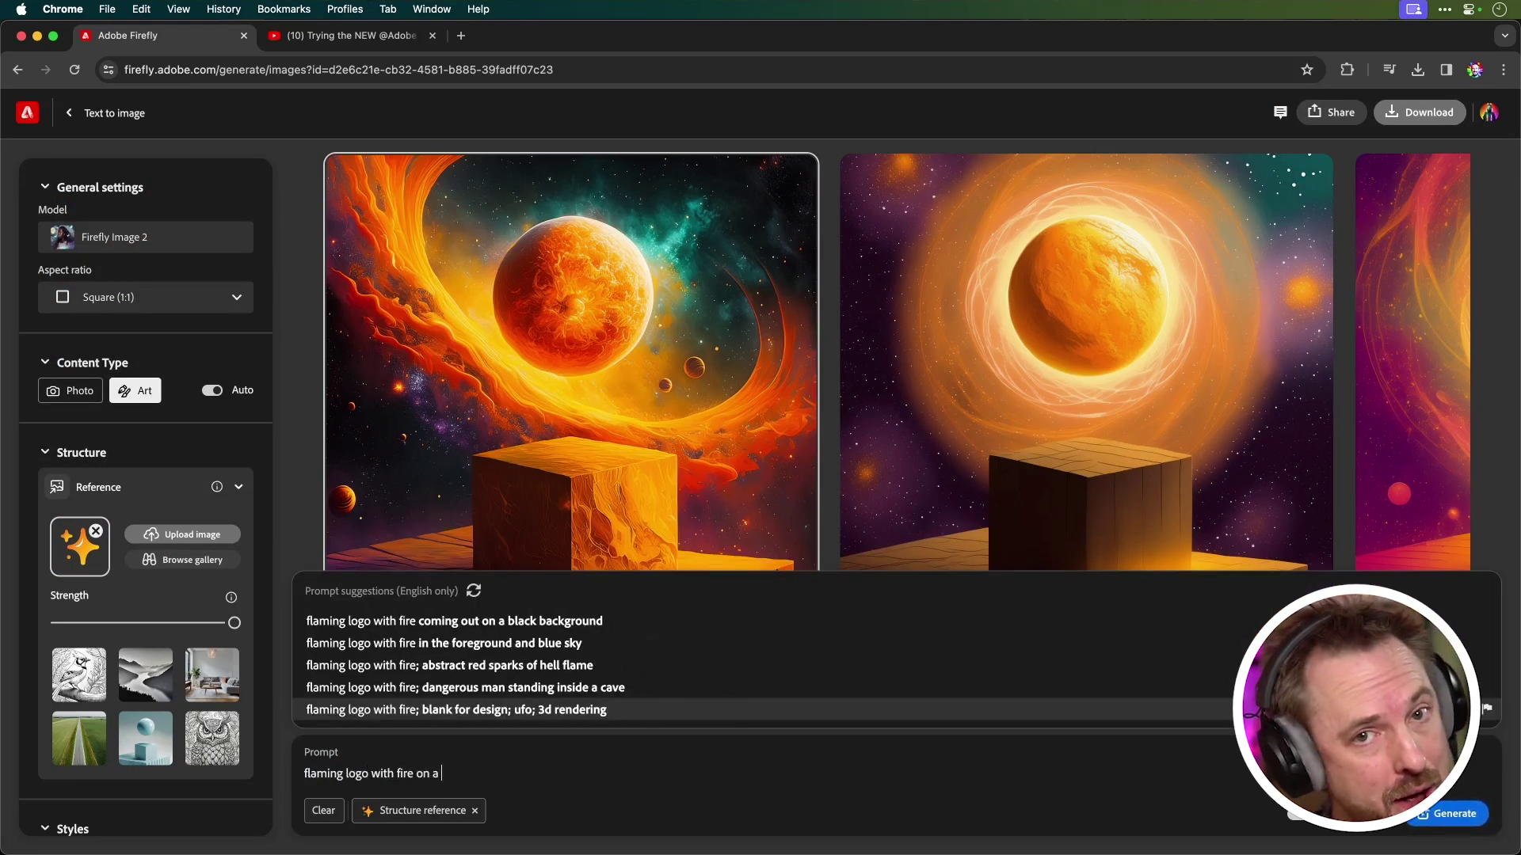
type("black bacground")
key("Return")
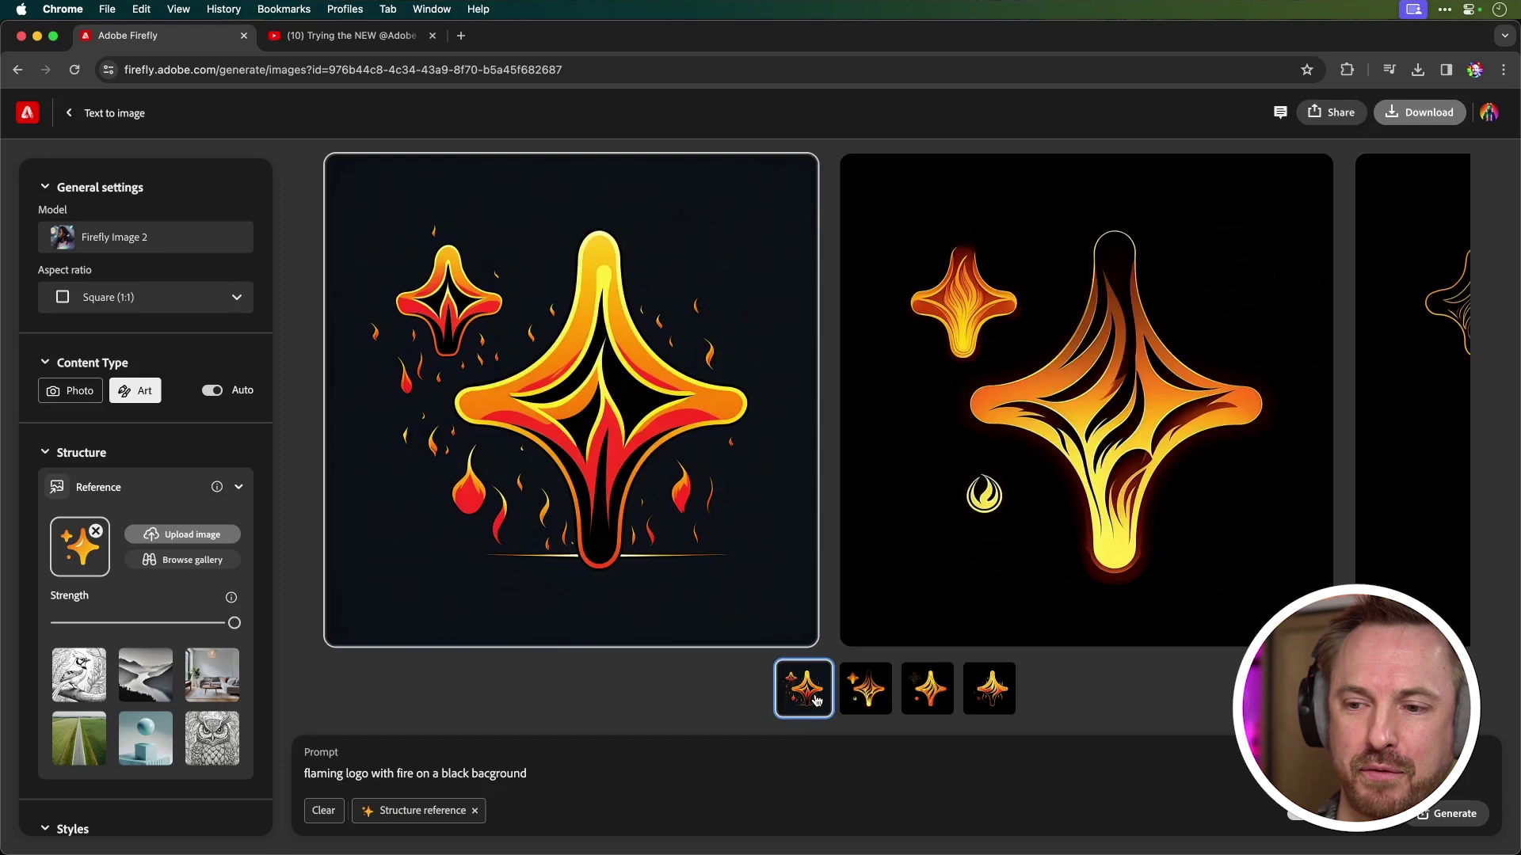
left_click(860, 701)
Step: Browse the remaining flame logo variations and the ice cube close-up photos
left_click(925, 700)
left_click(982, 694)
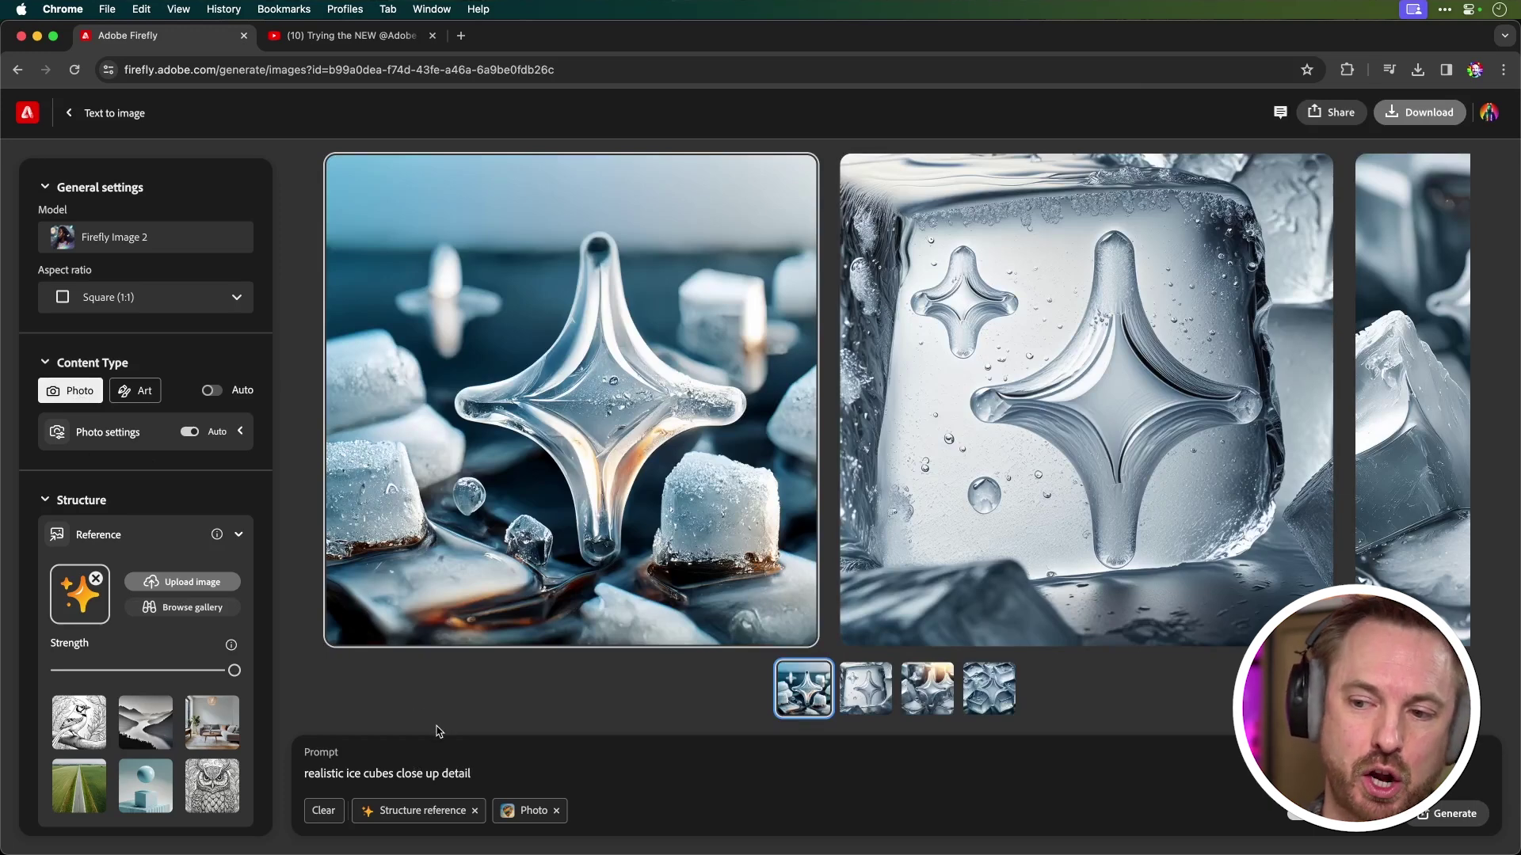
left_click(883, 699)
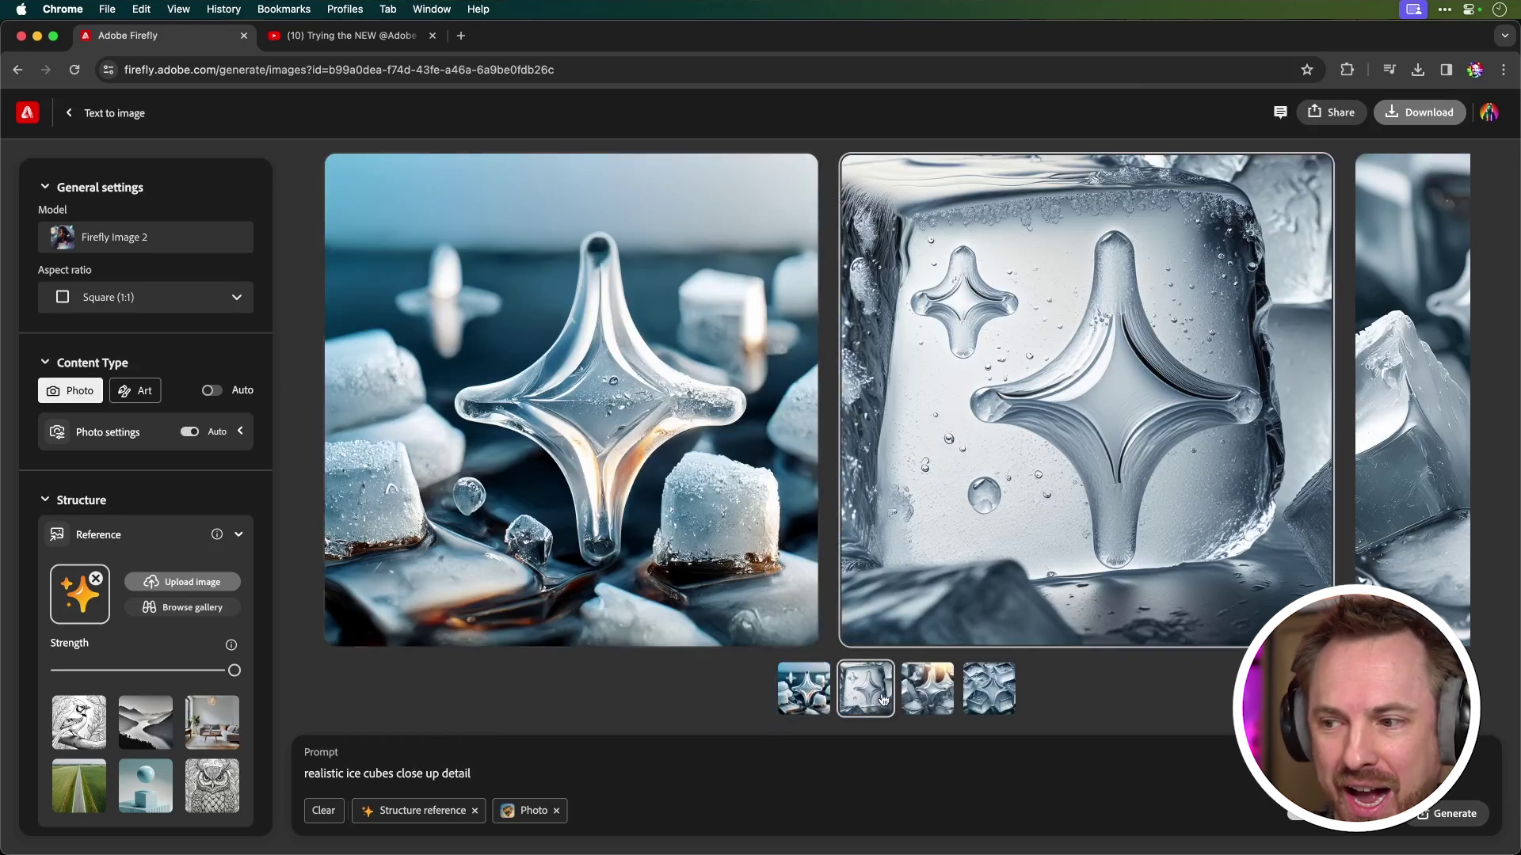
left_click(934, 693)
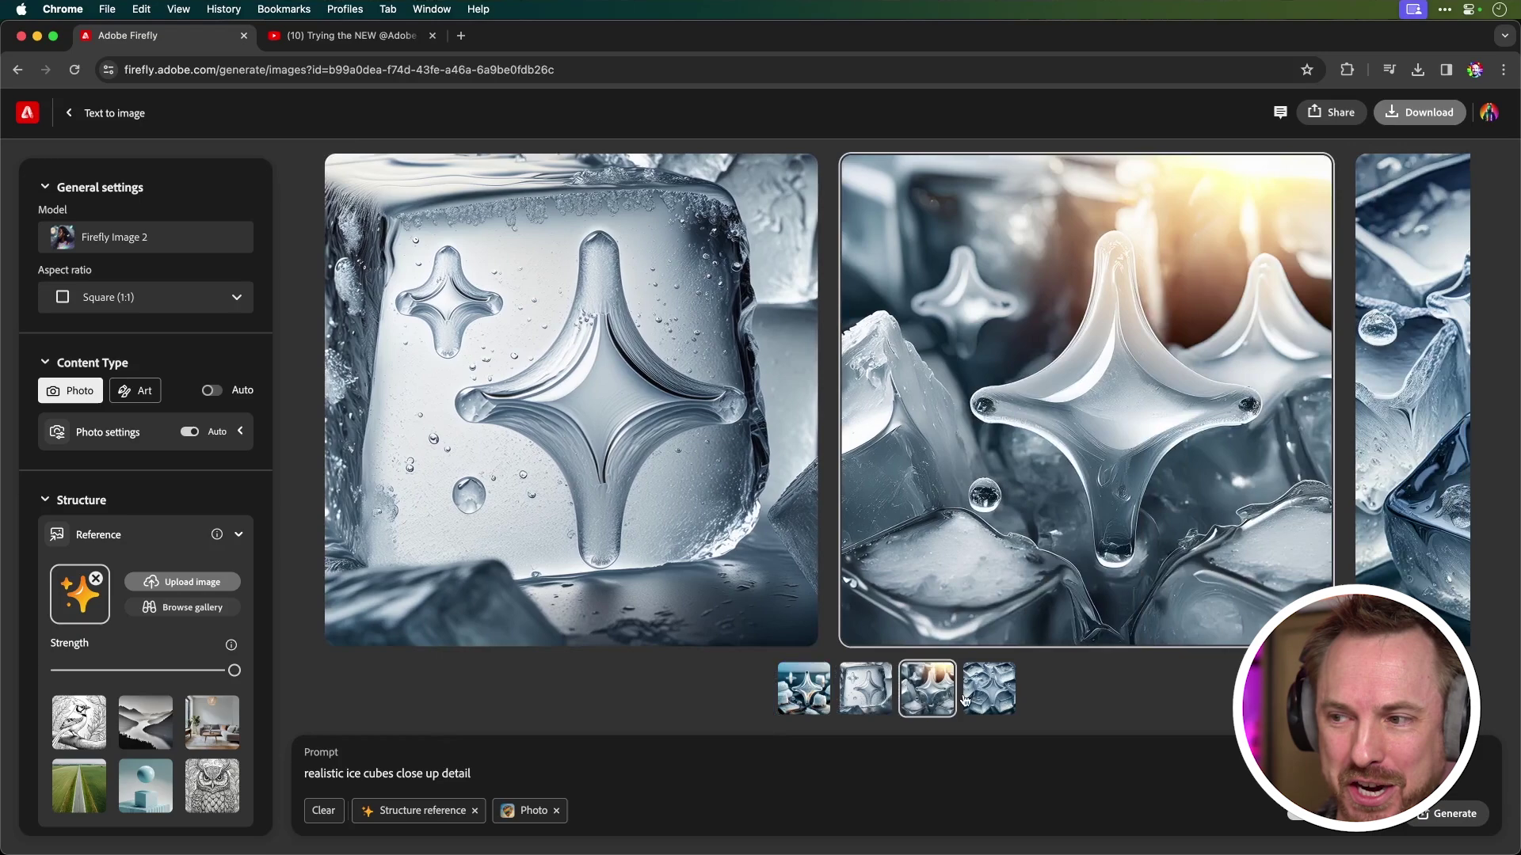
left_click(984, 697)
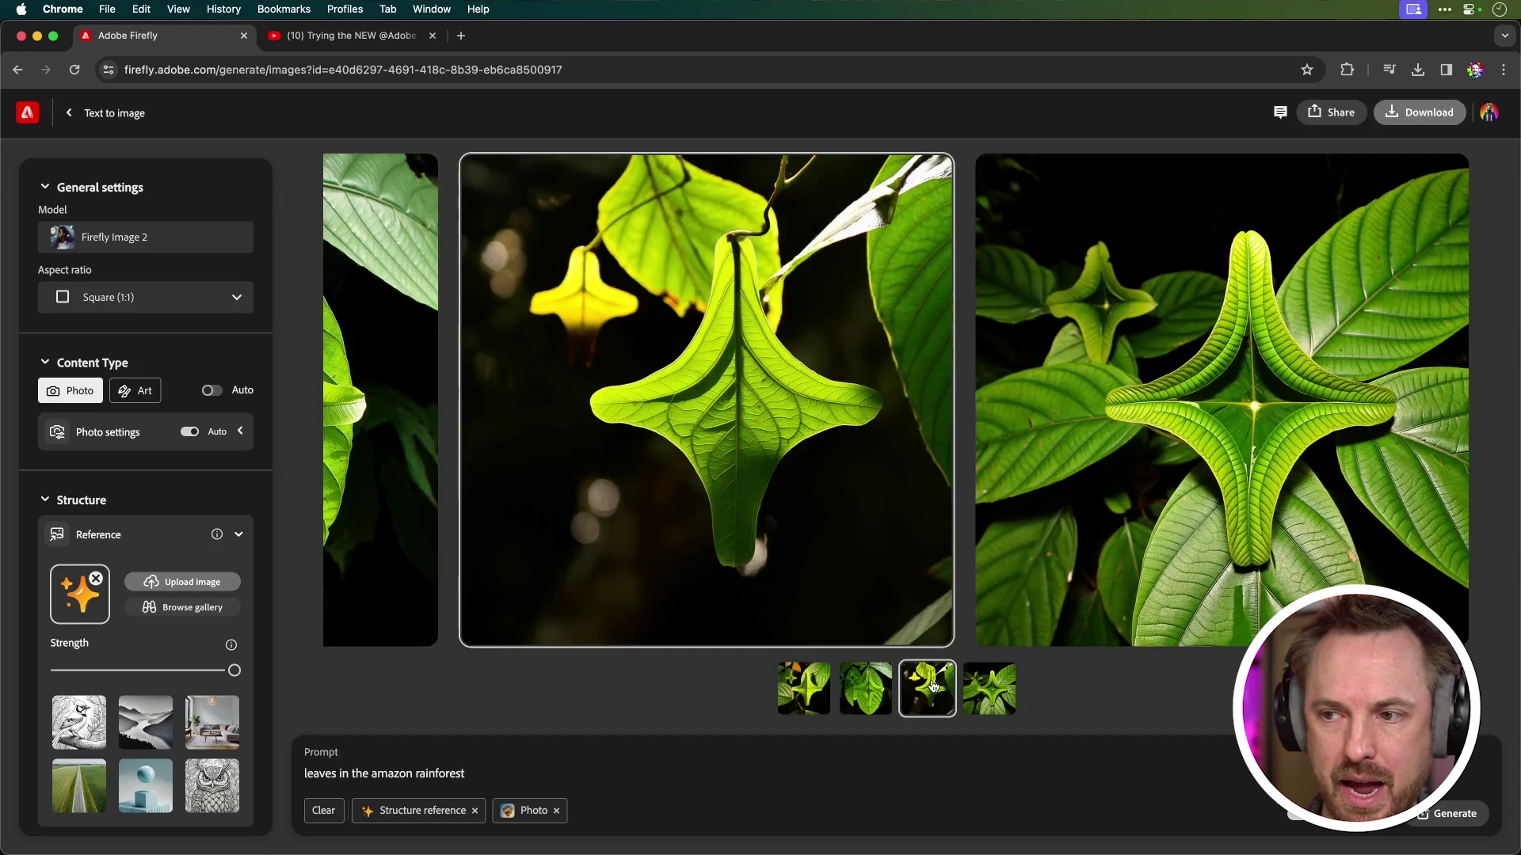
Step: Browse the rainforest leaf and sand drawing images, opening the second sand drawing full size
left_click(872, 696)
left_click(826, 699)
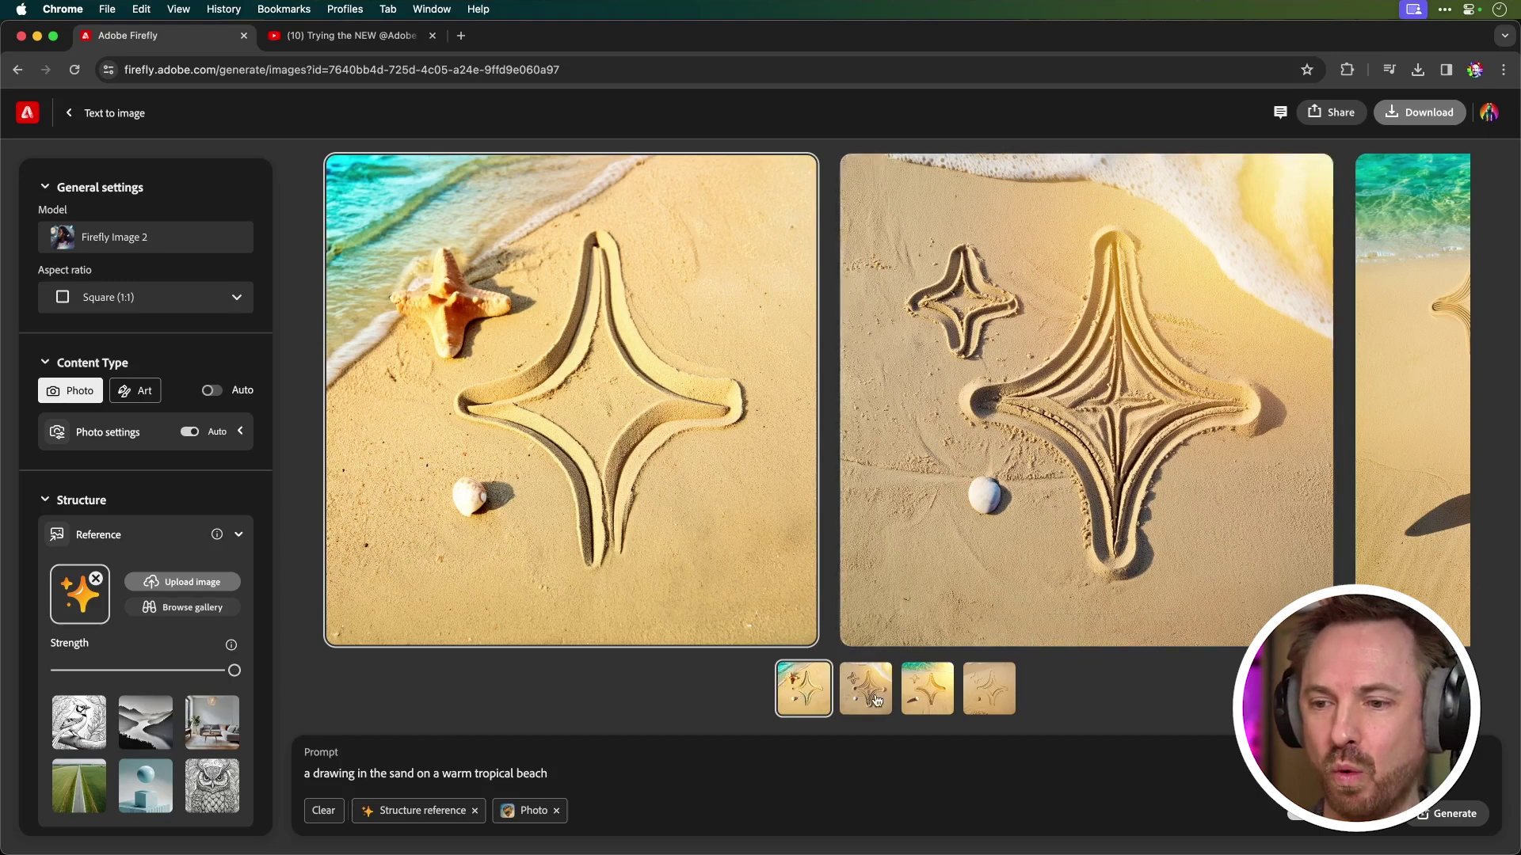
left_click(929, 706)
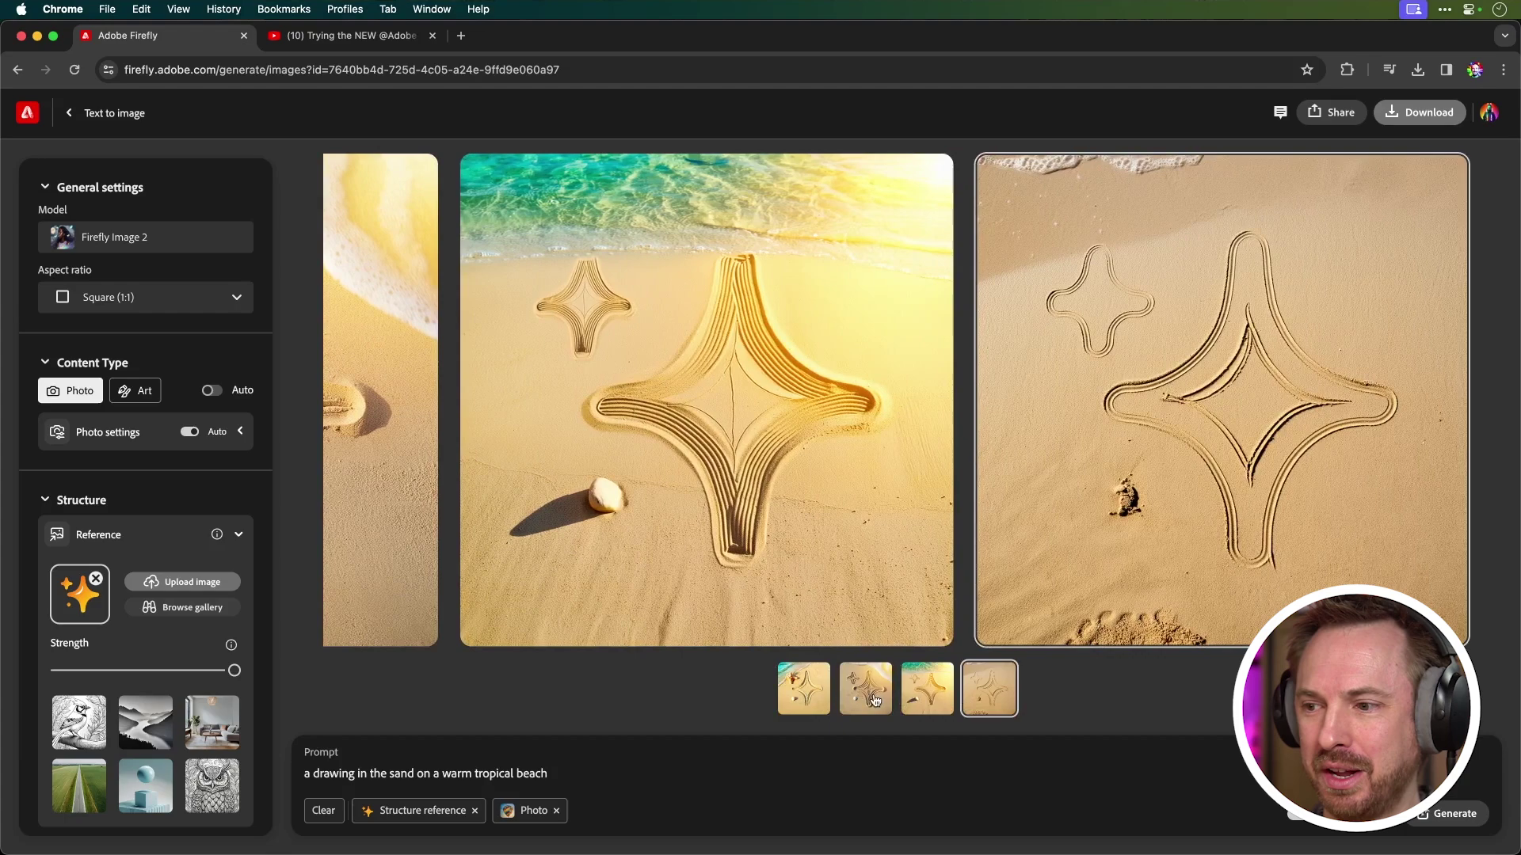
left_click(876, 699)
left_click(1141, 380)
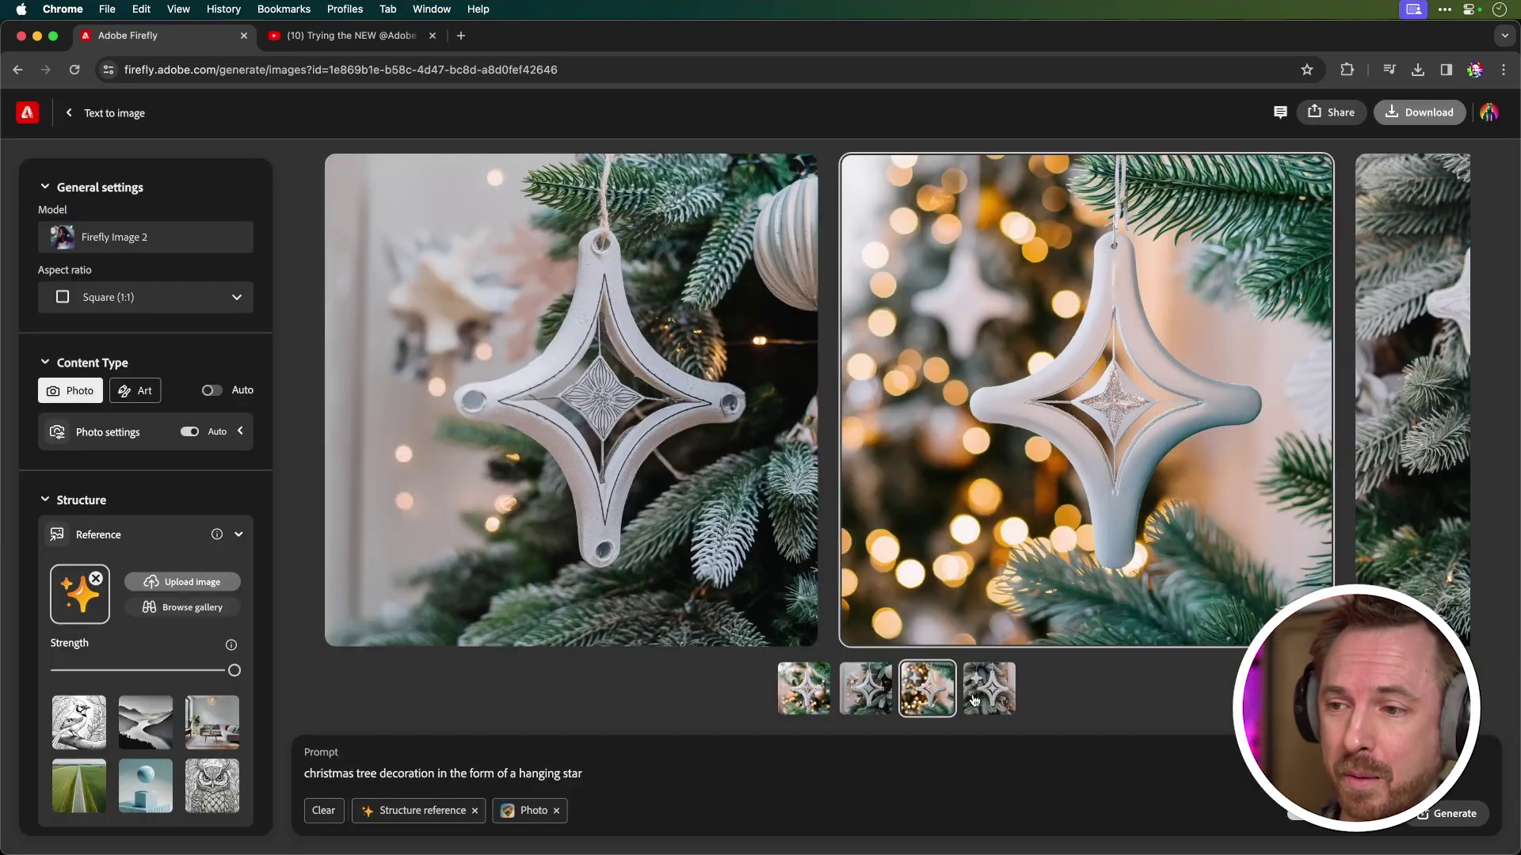
Step: Browse the Christmas star ornament variations and the Easter chocolate-on-plate variations
left_click(987, 689)
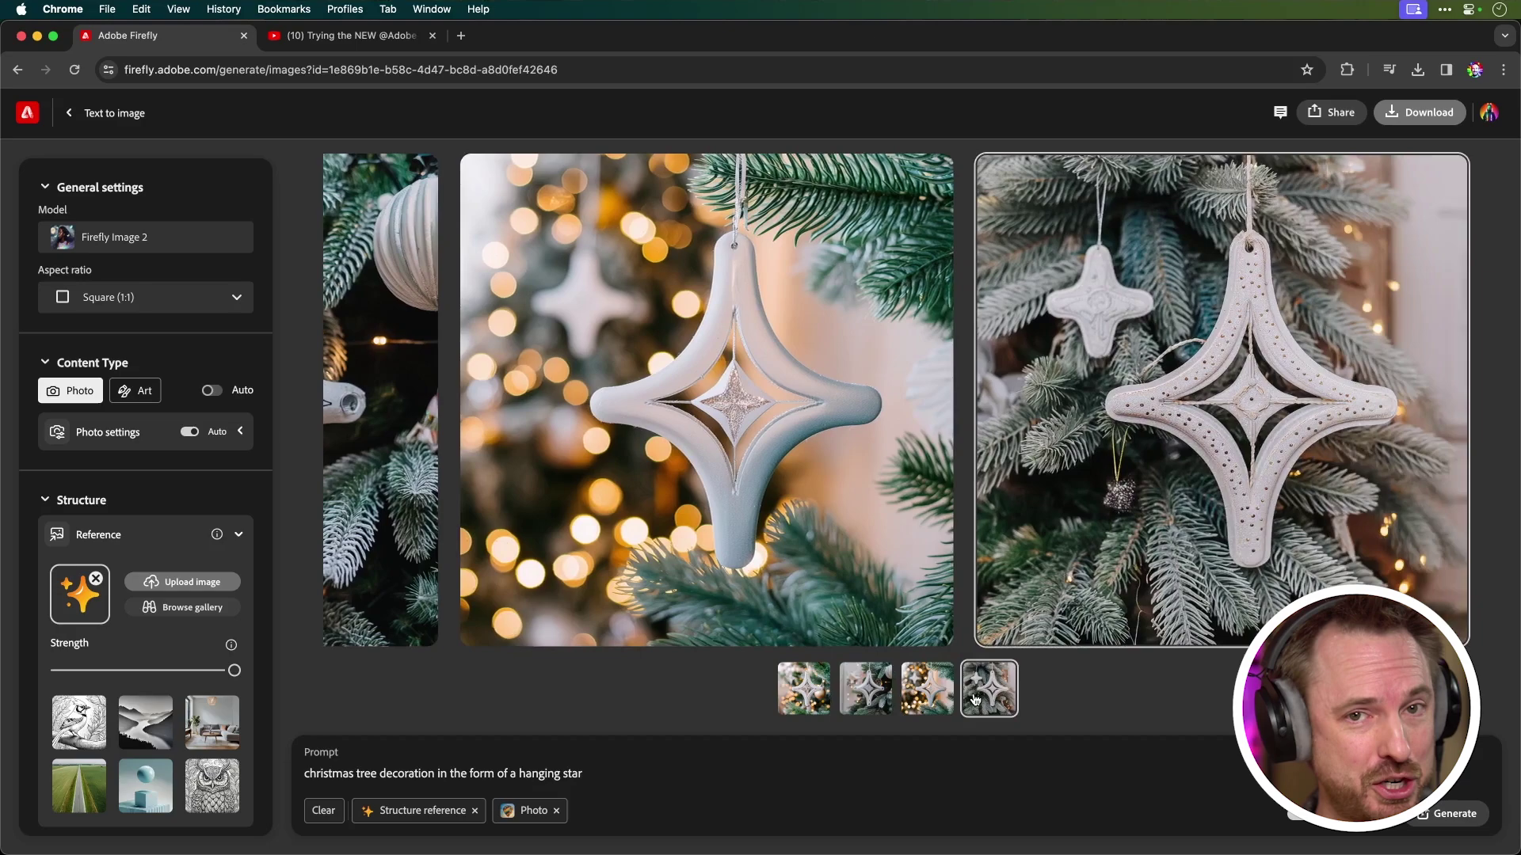
left_click(808, 688)
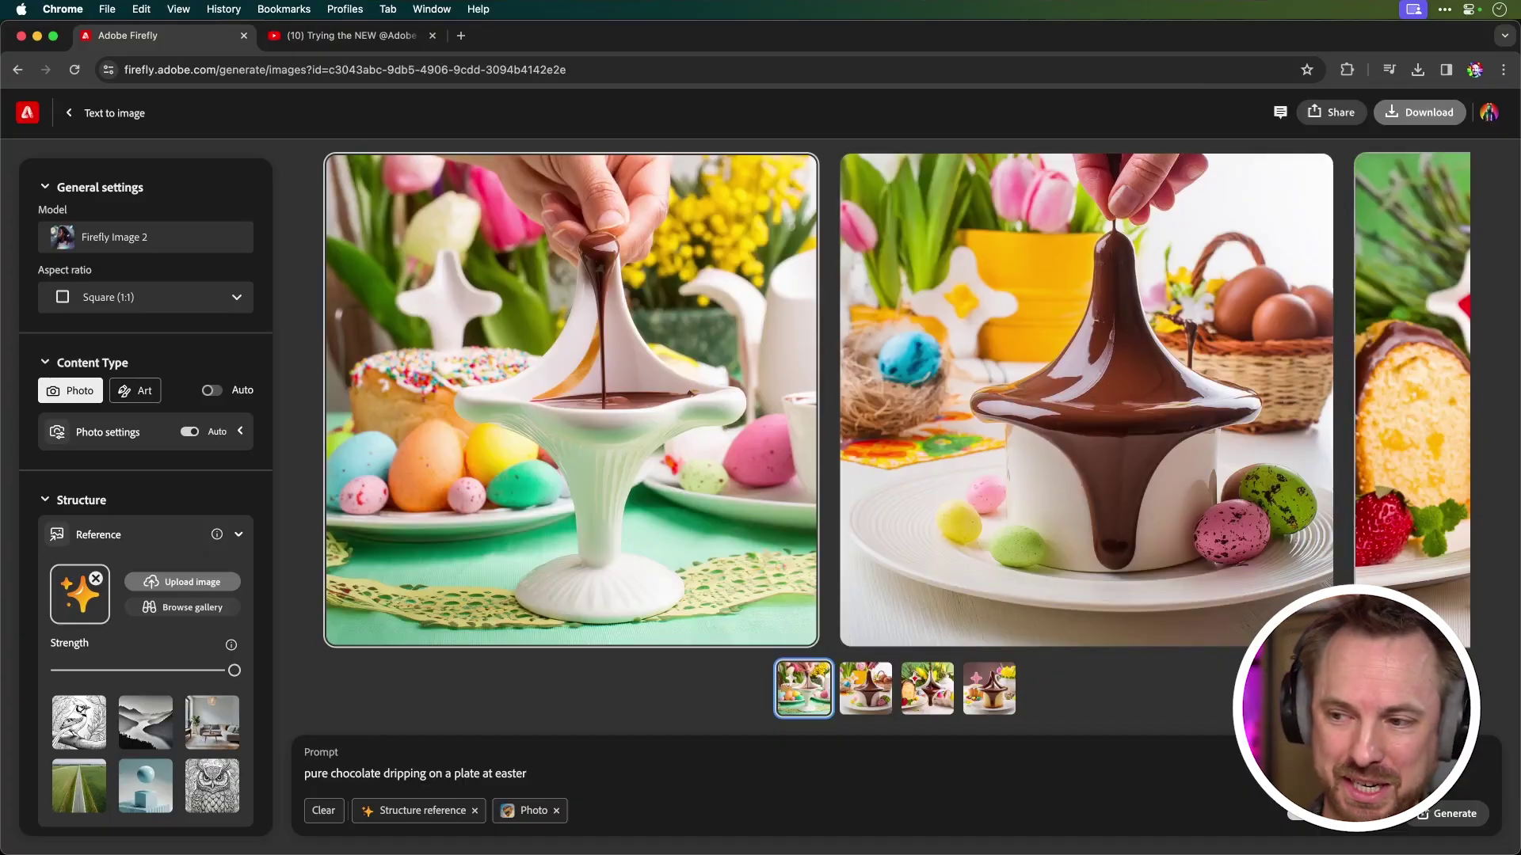
left_click(881, 695)
left_click(928, 698)
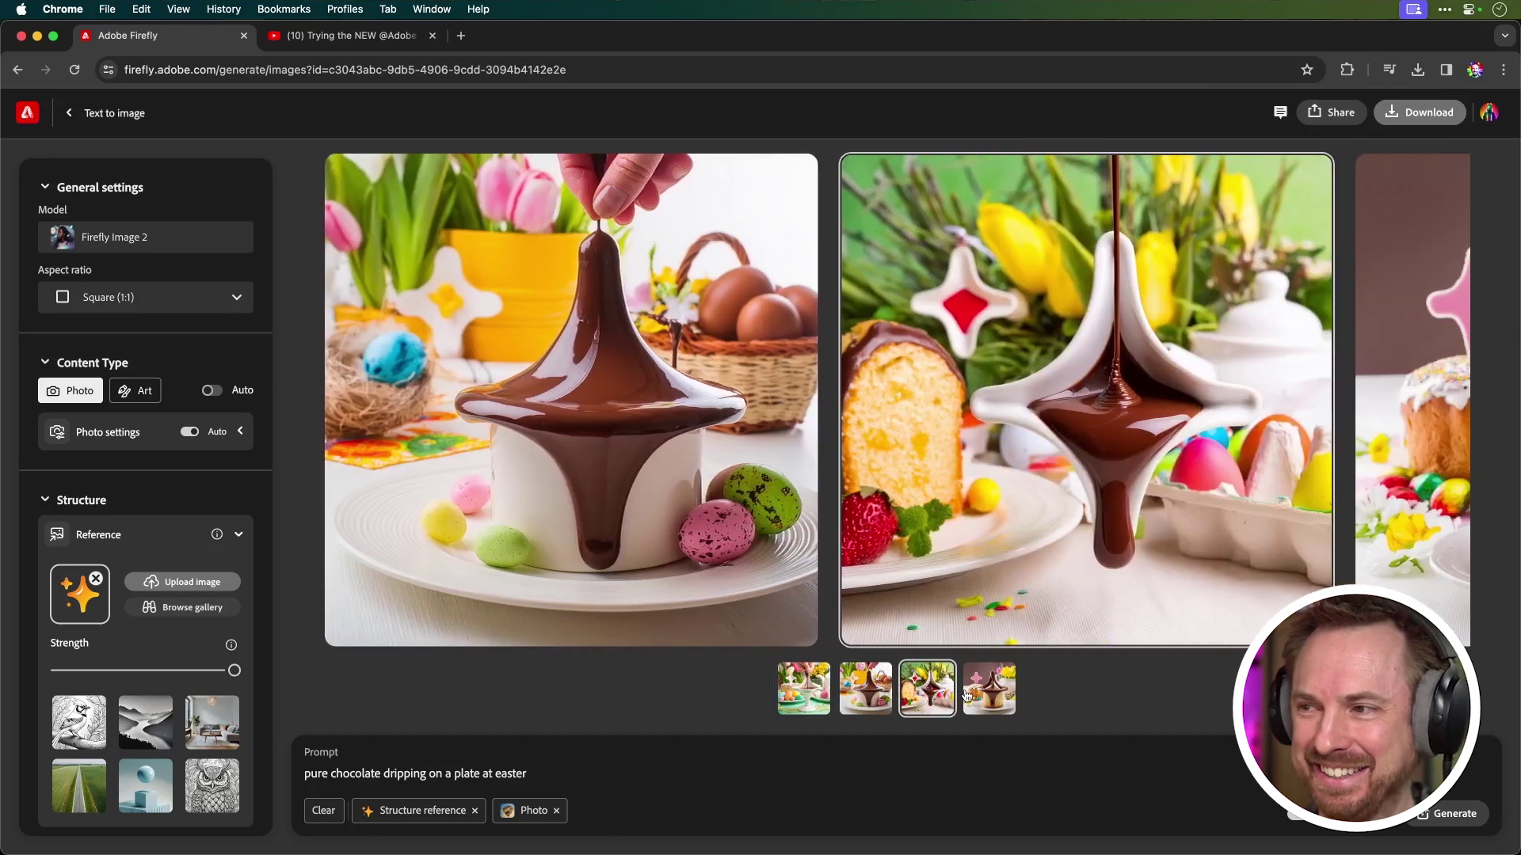
left_click(968, 696)
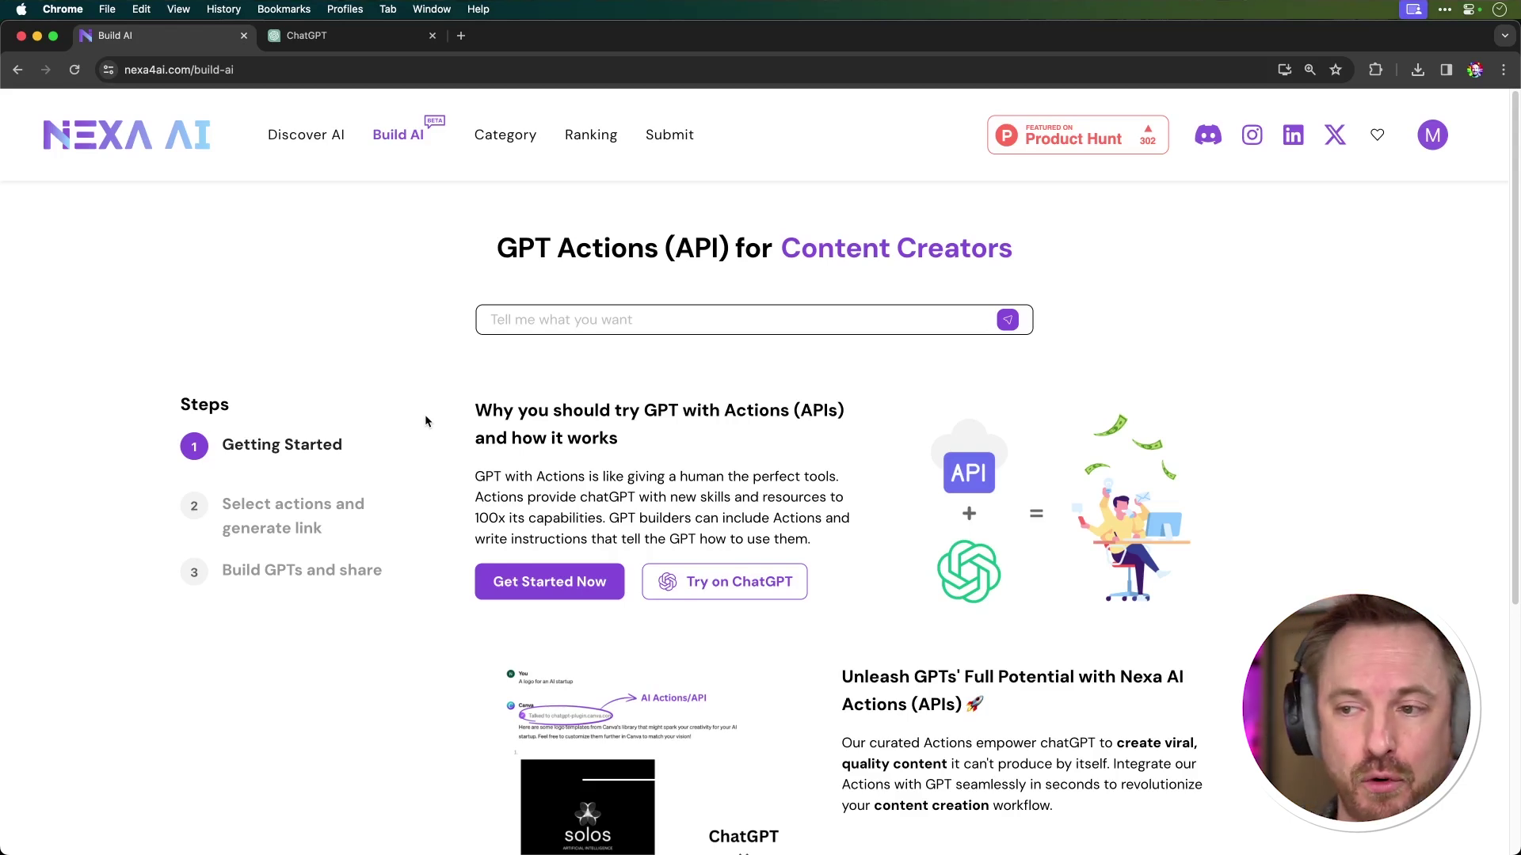
left_click(507, 584)
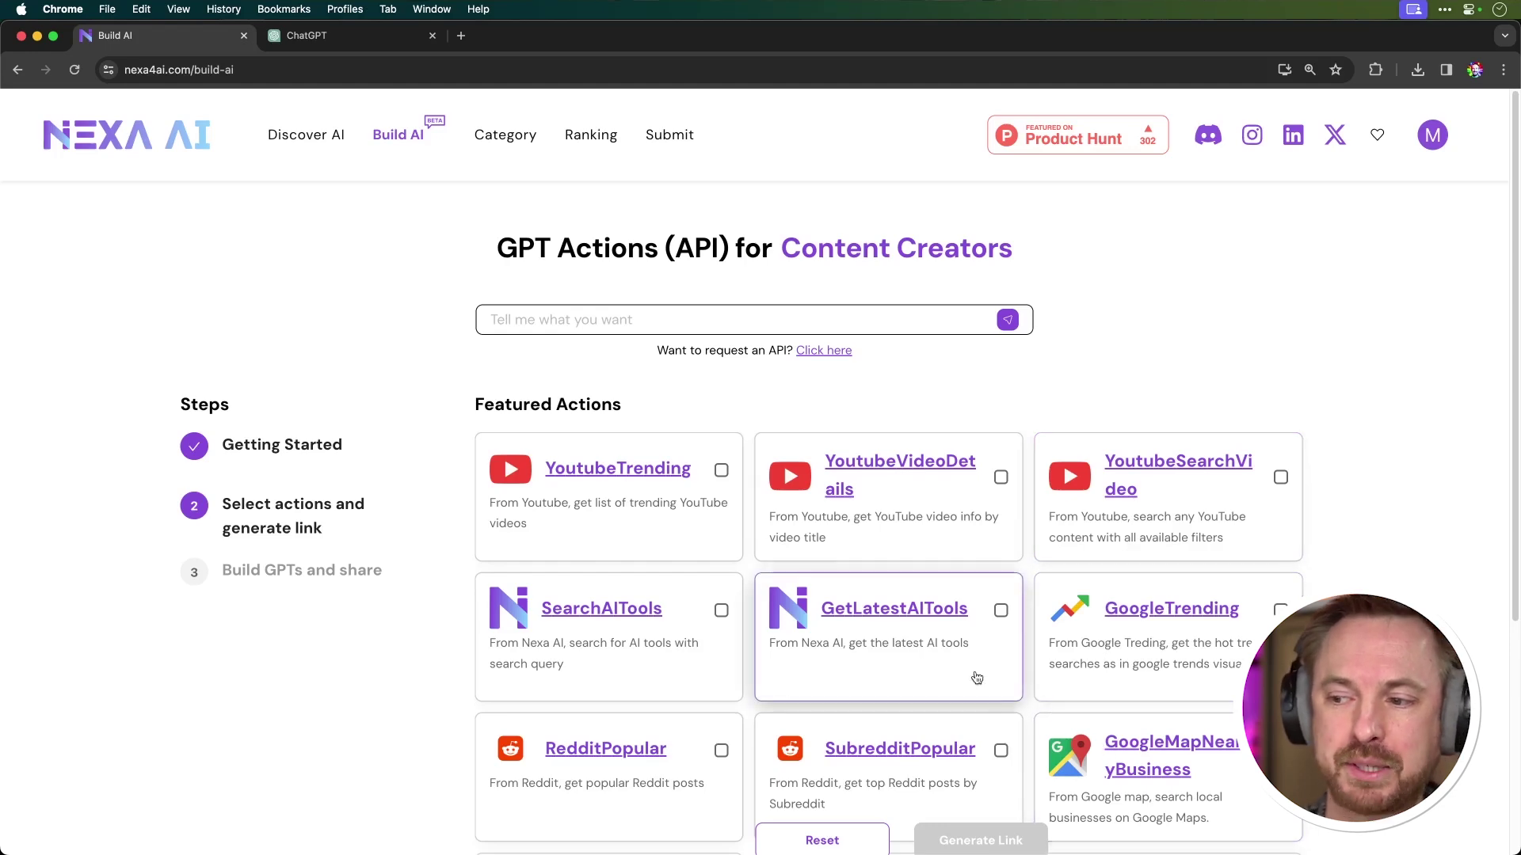
scroll(983, 675, "down", 2)
scroll(883, 675, "down", 3)
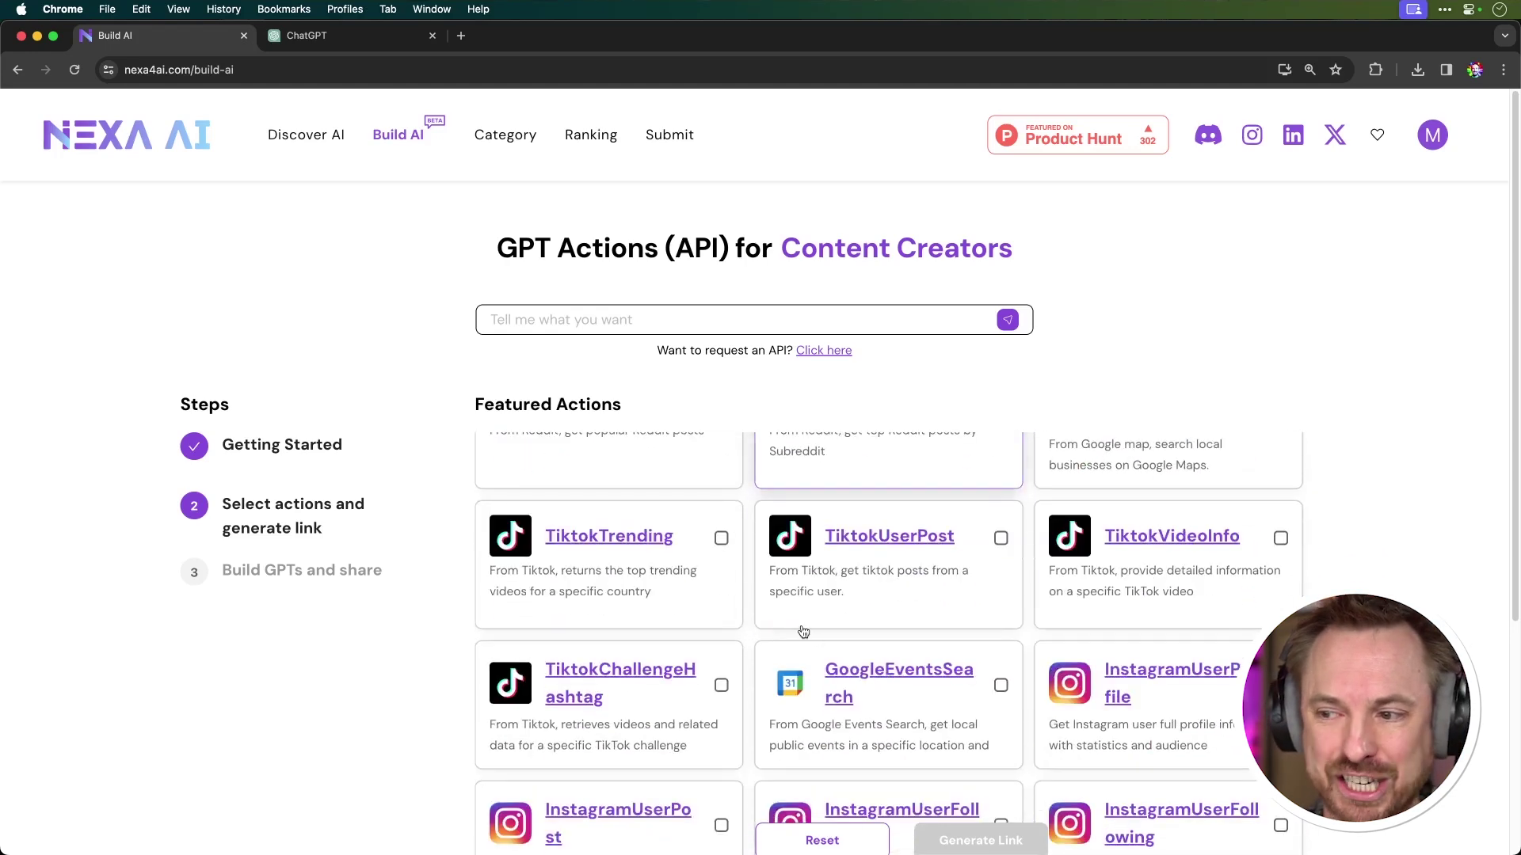
scroll(801, 632, "down", 3)
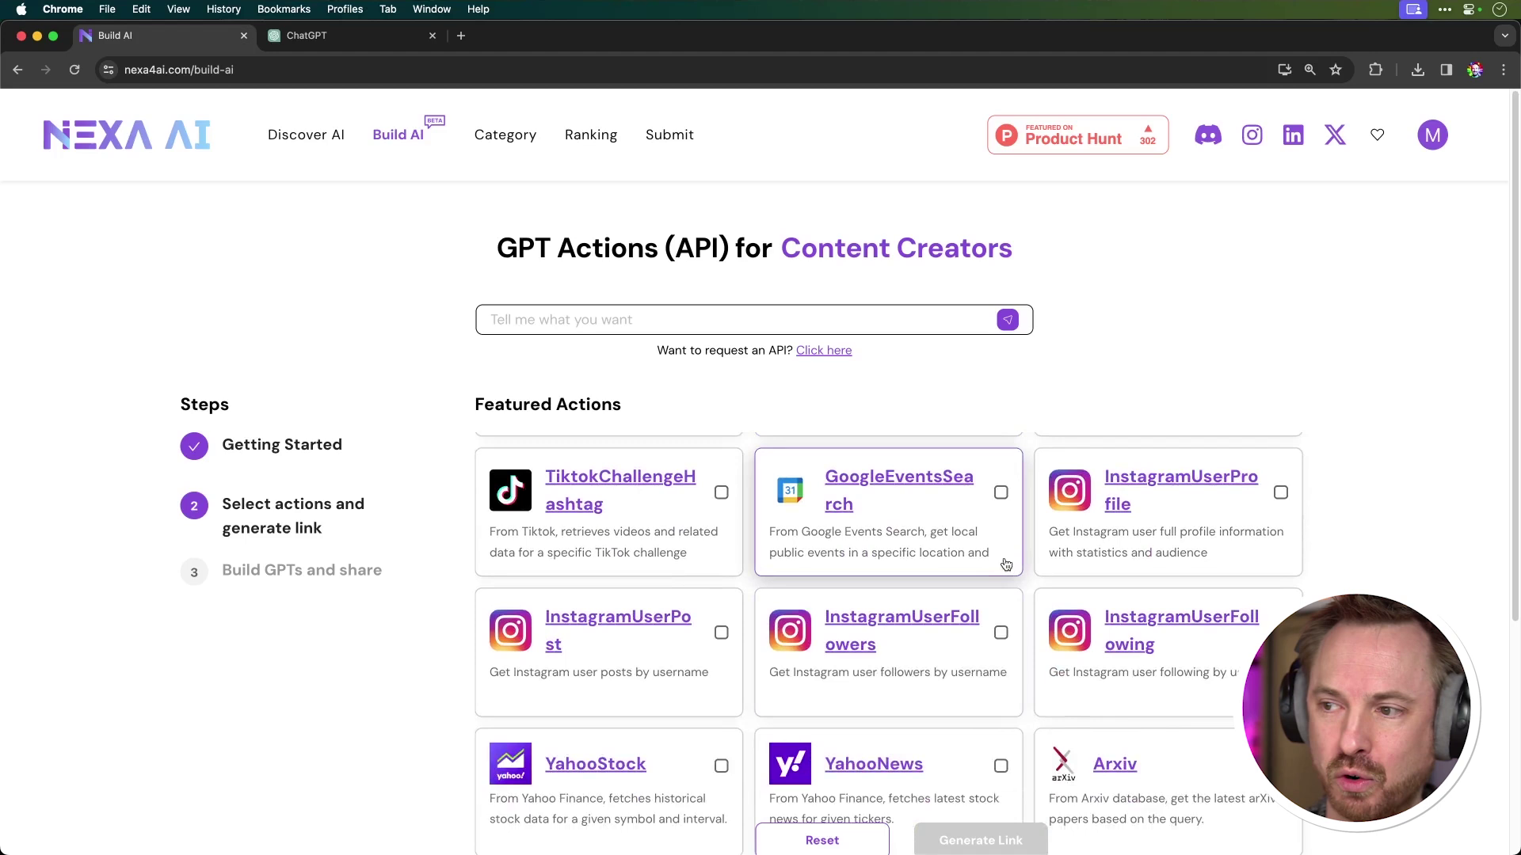
scroll(1101, 564, "down", 2)
scroll(1101, 564, "down", 3)
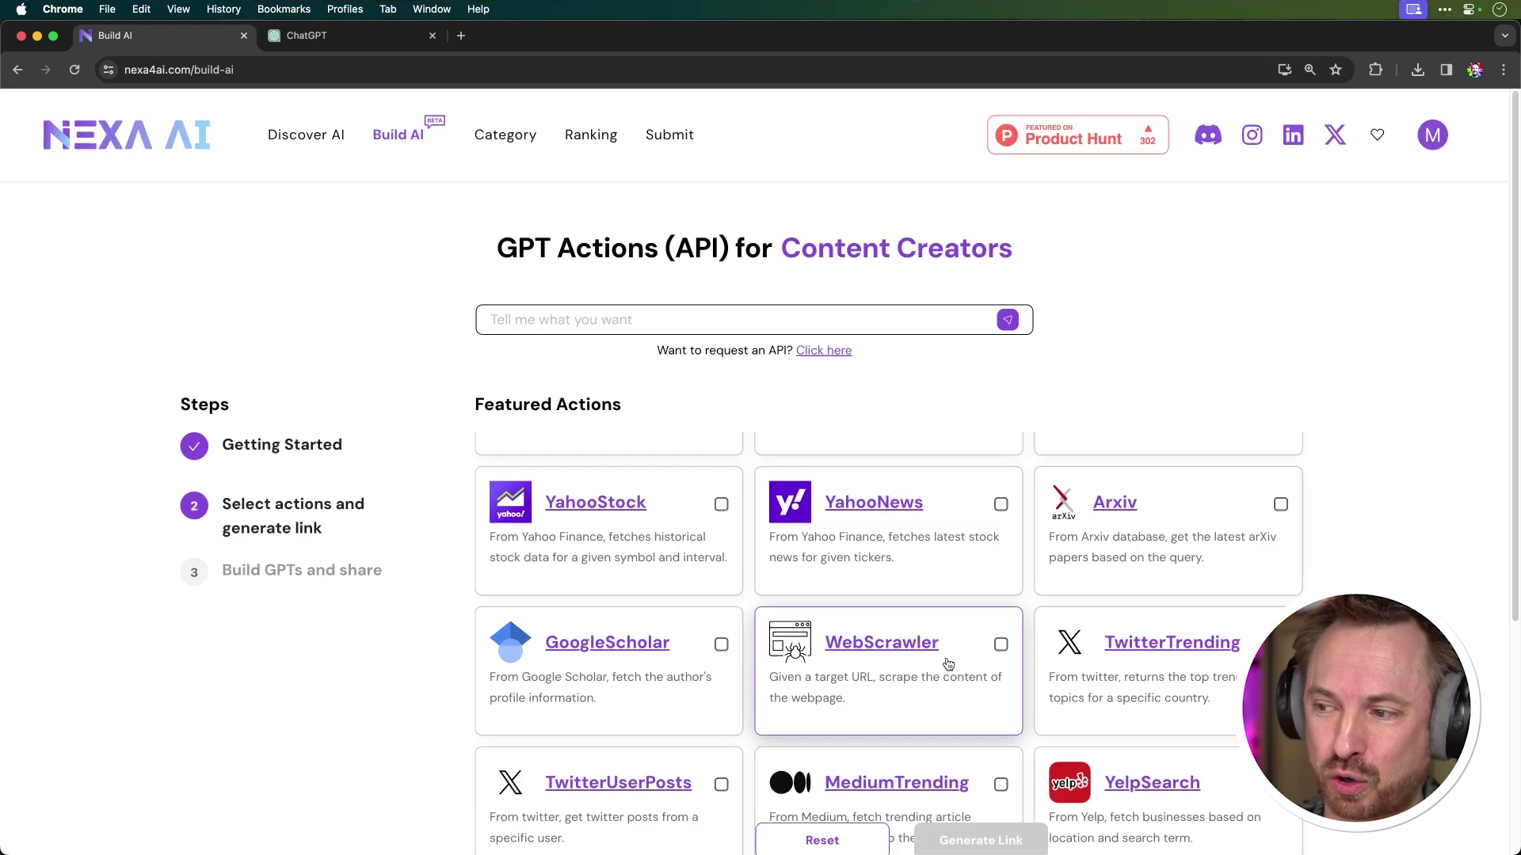
scroll(1183, 687, "up", 10)
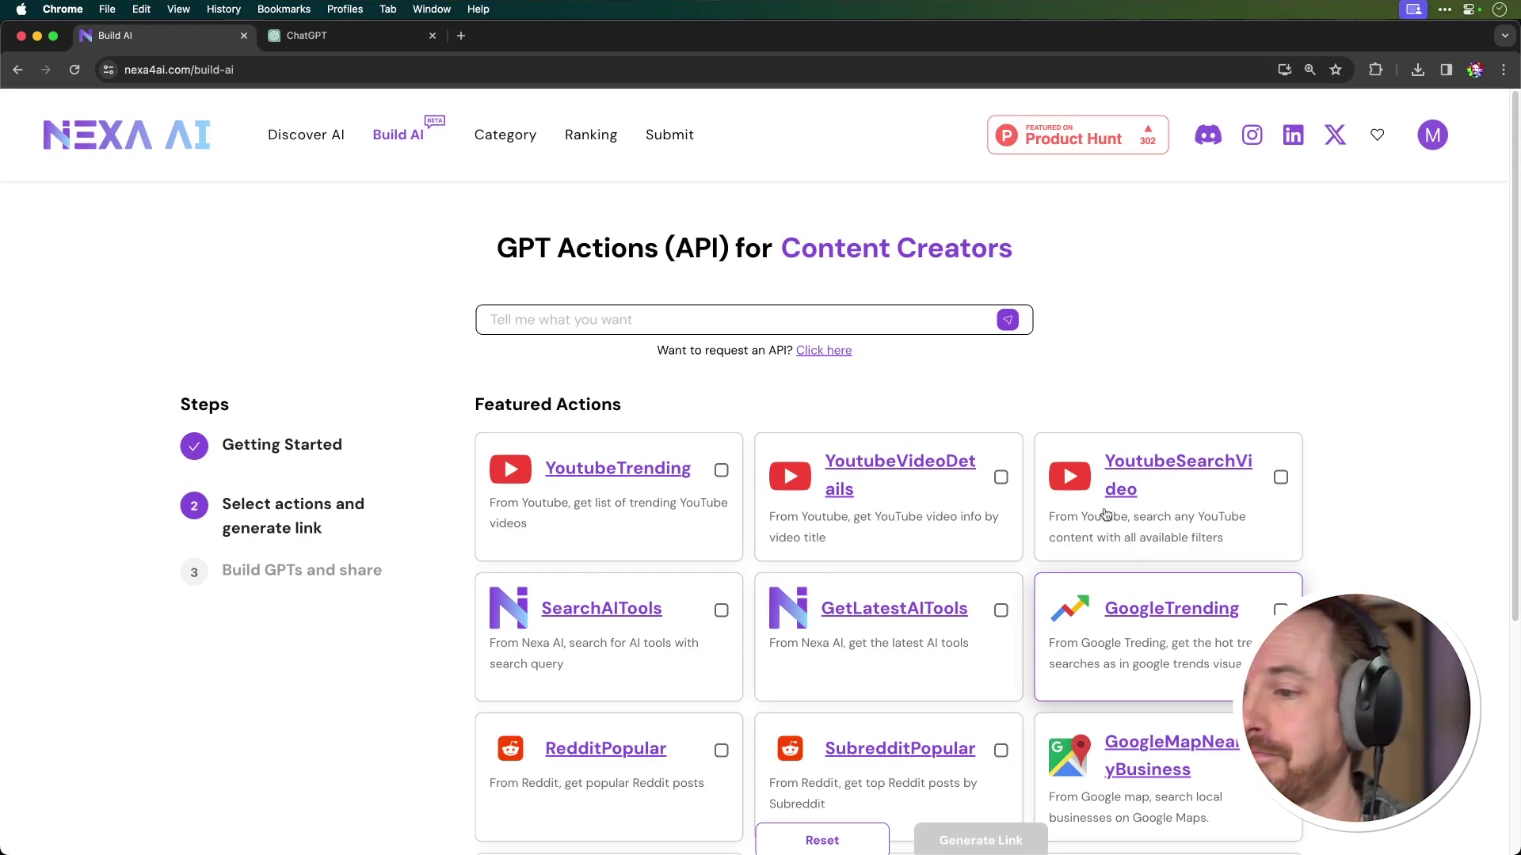
Step: Select the YoutubeTrending, YoutubeVideoDetails and YoutubeSearchVideo actions in Nexa AI
left_click(722, 472)
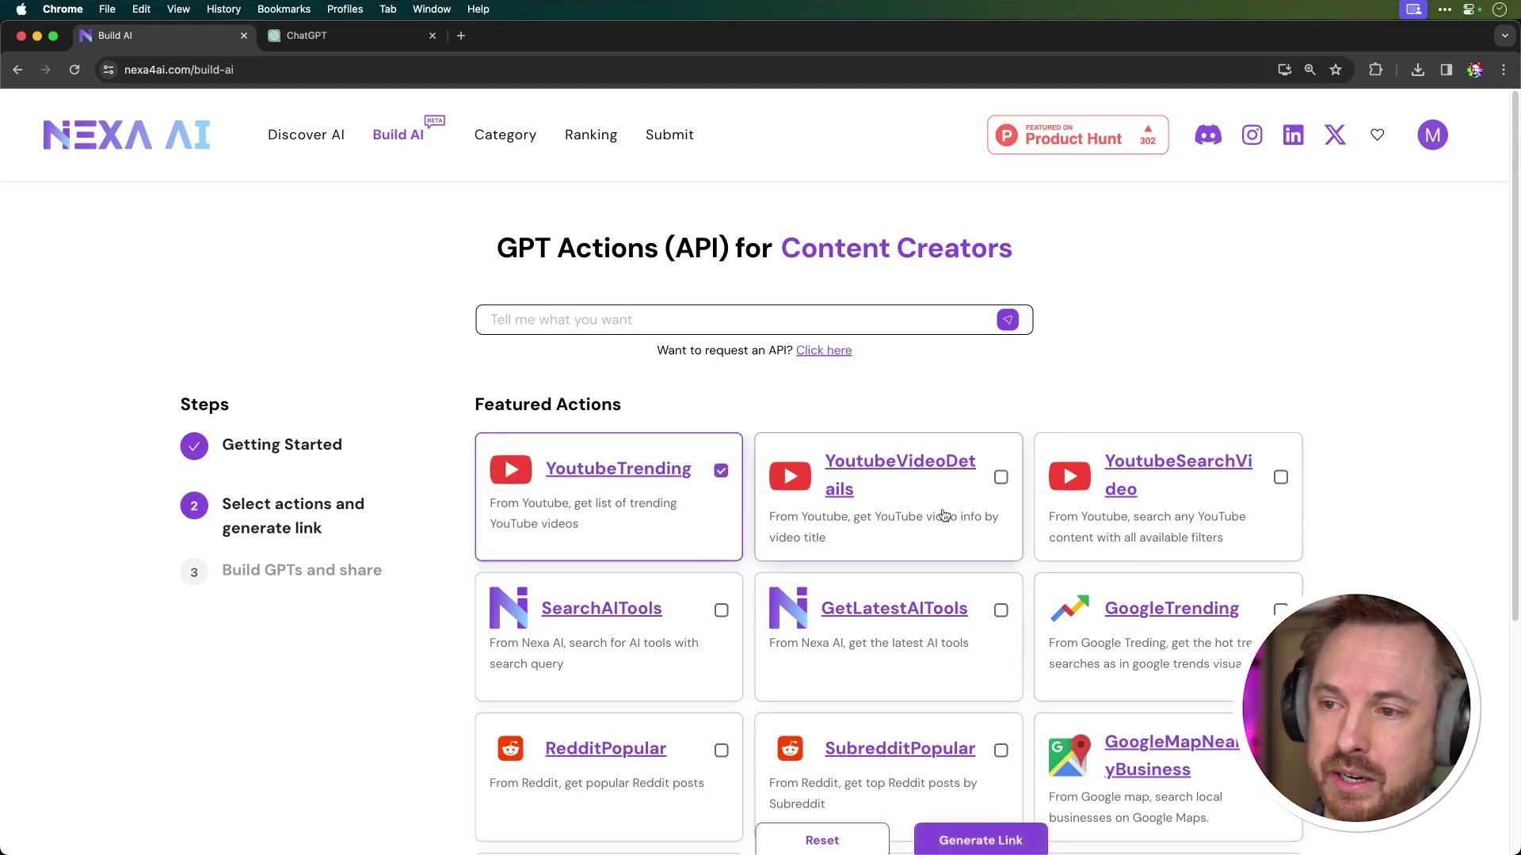
left_click(1002, 478)
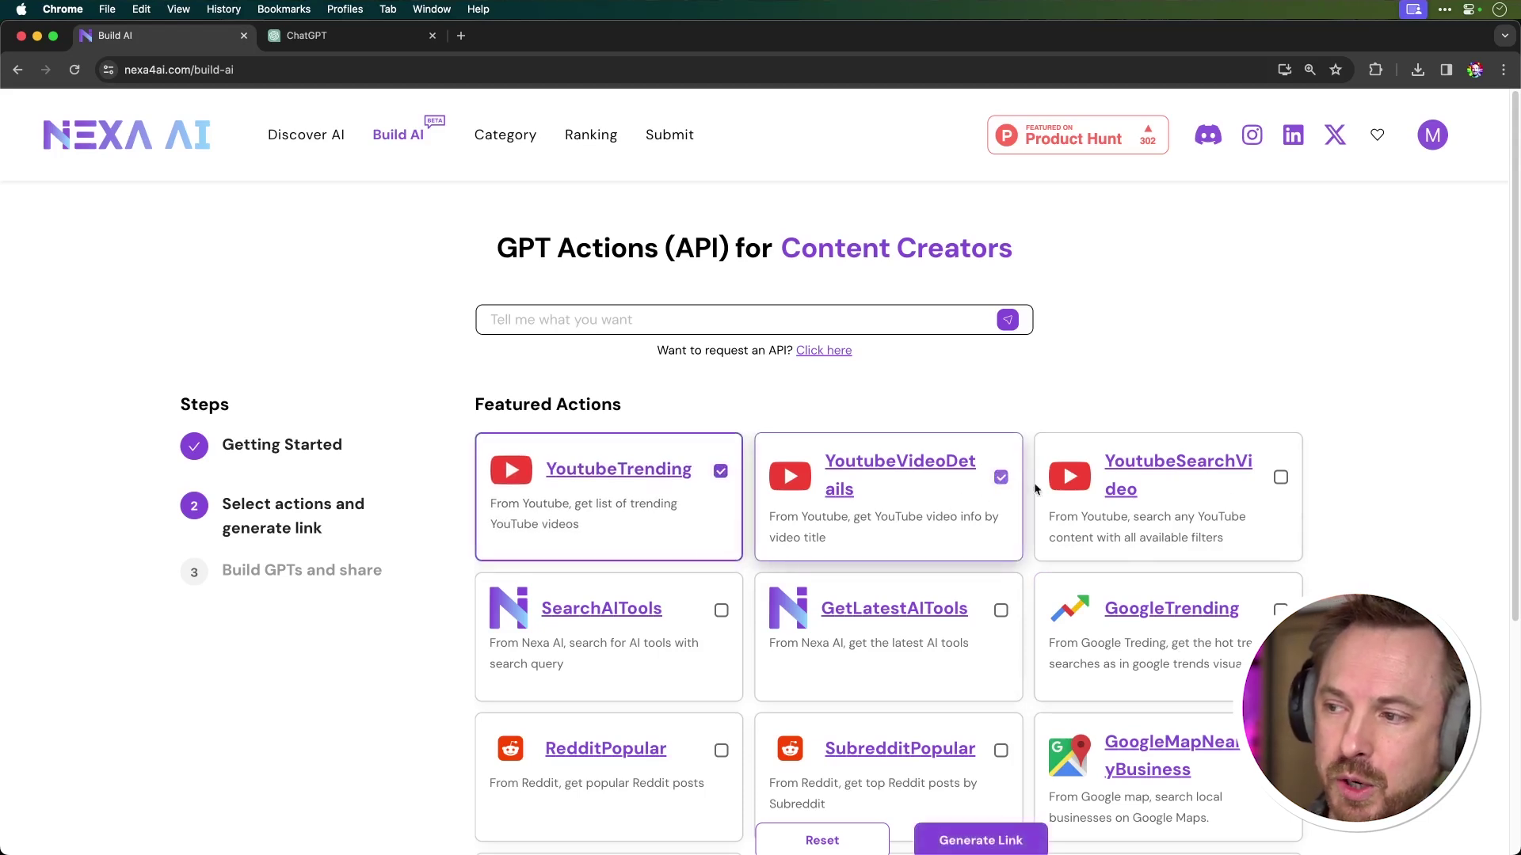
left_click(1281, 480)
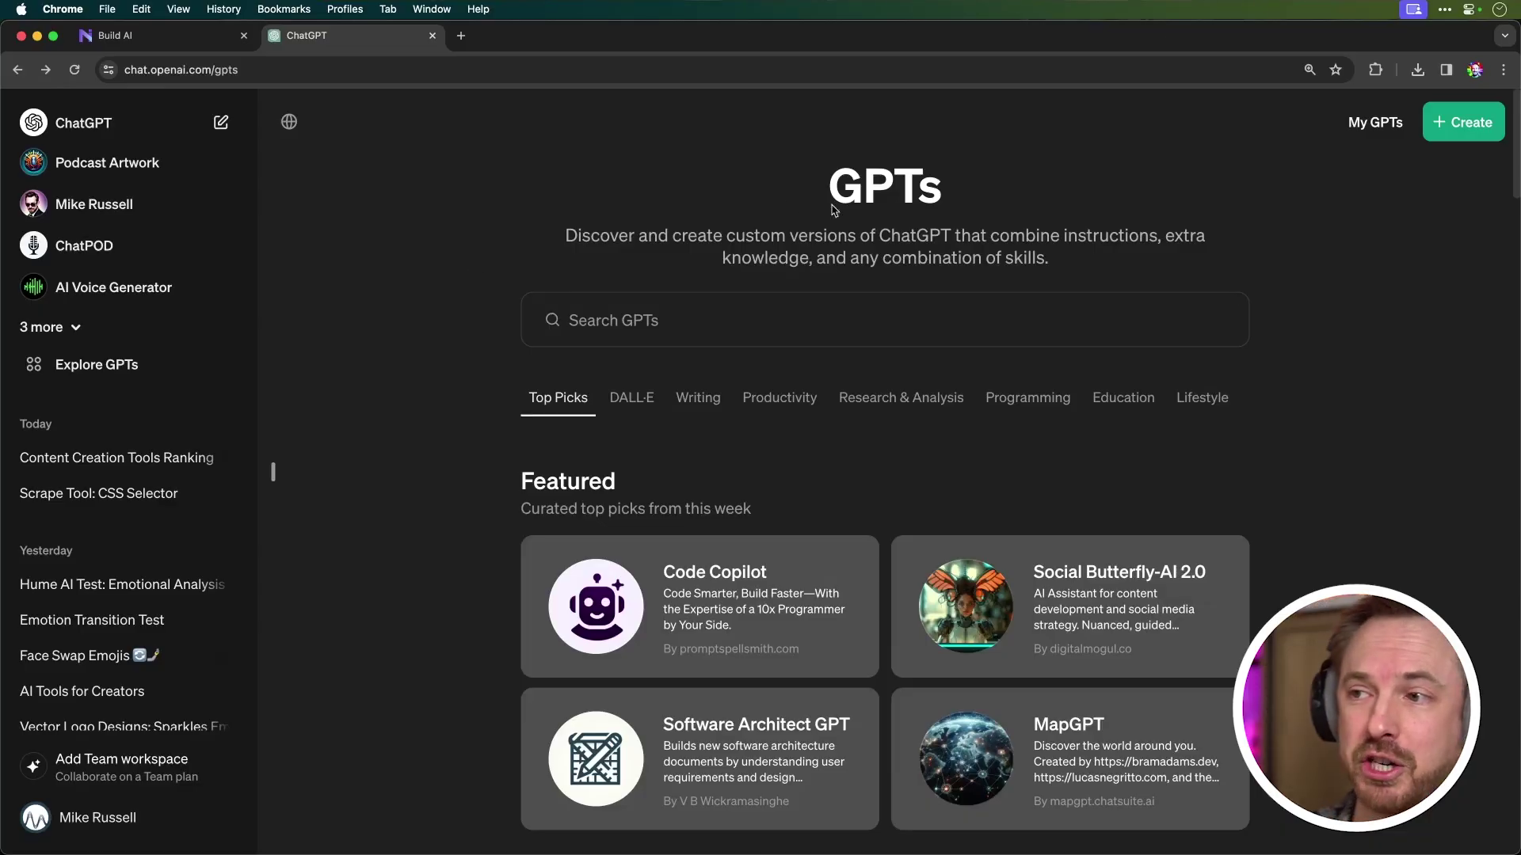
Step: Create a GPT named 'YouTube Coach' in Configure mode and start a new action
left_click_drag(824, 187, 988, 205)
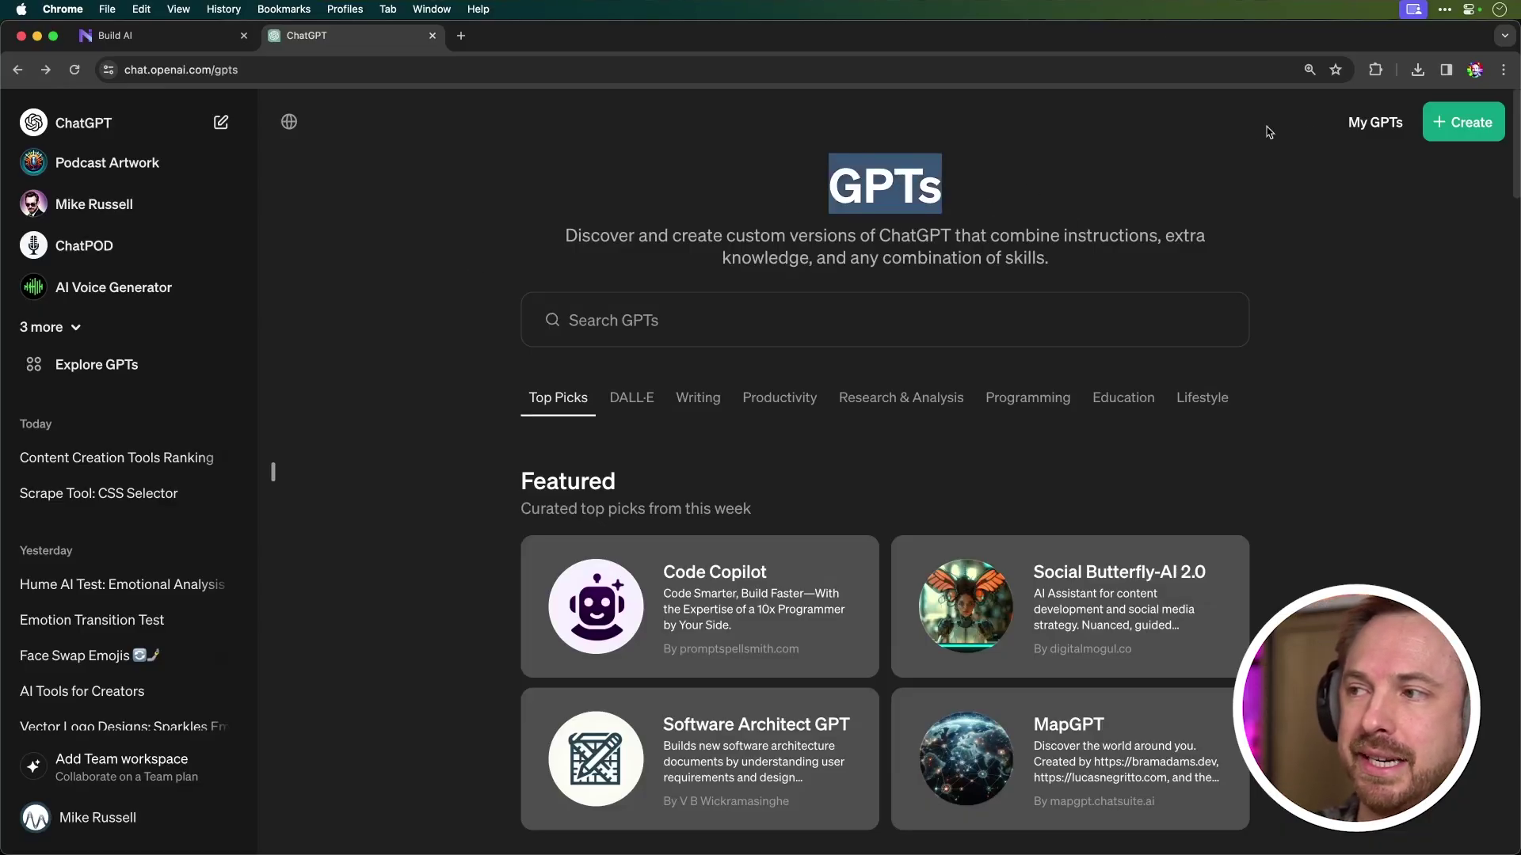
left_click(1464, 122)
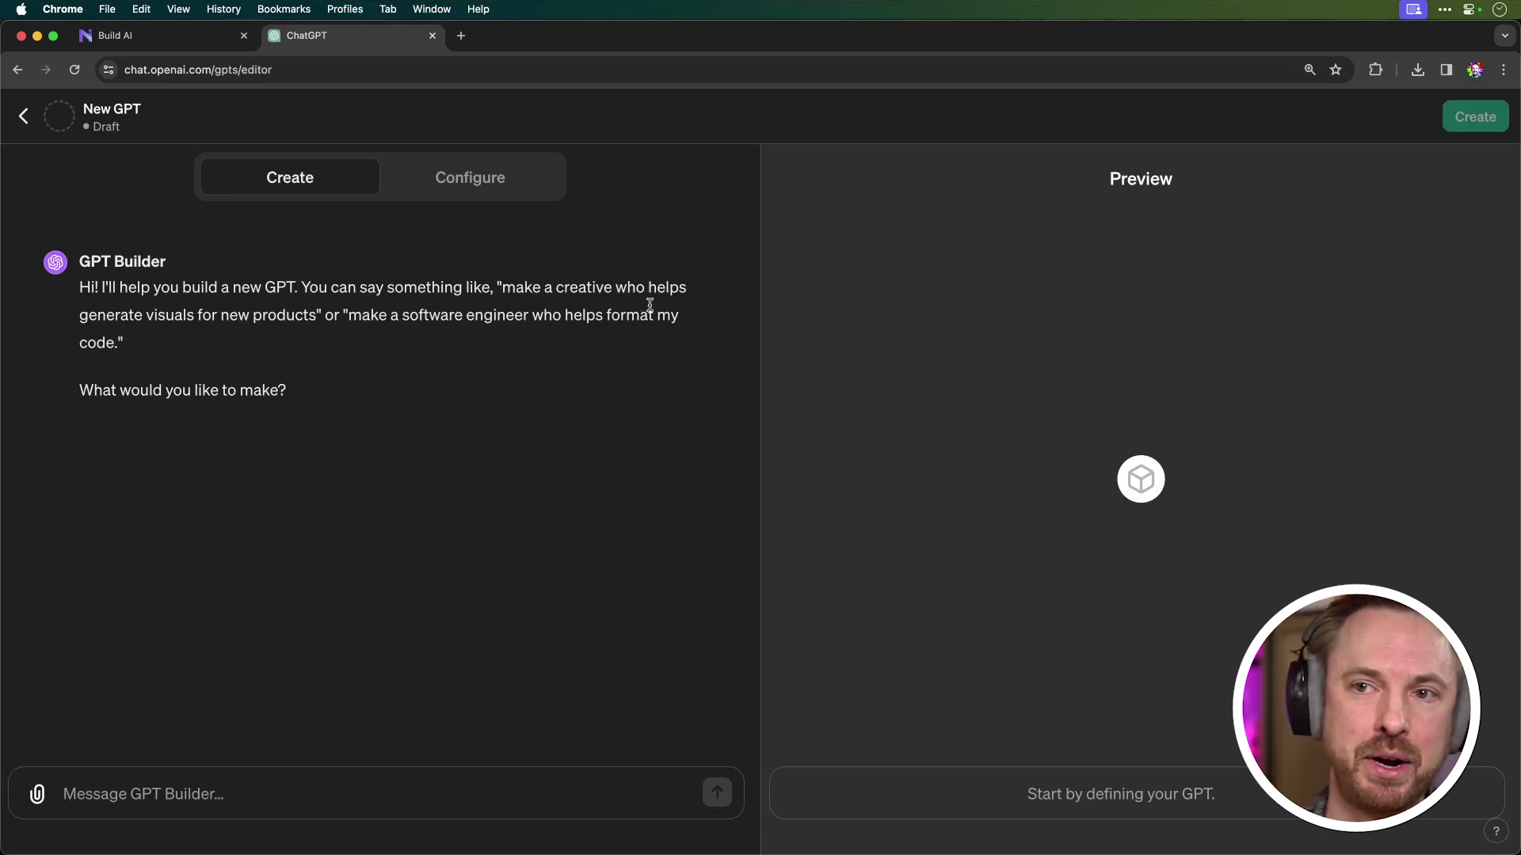
left_click(472, 179)
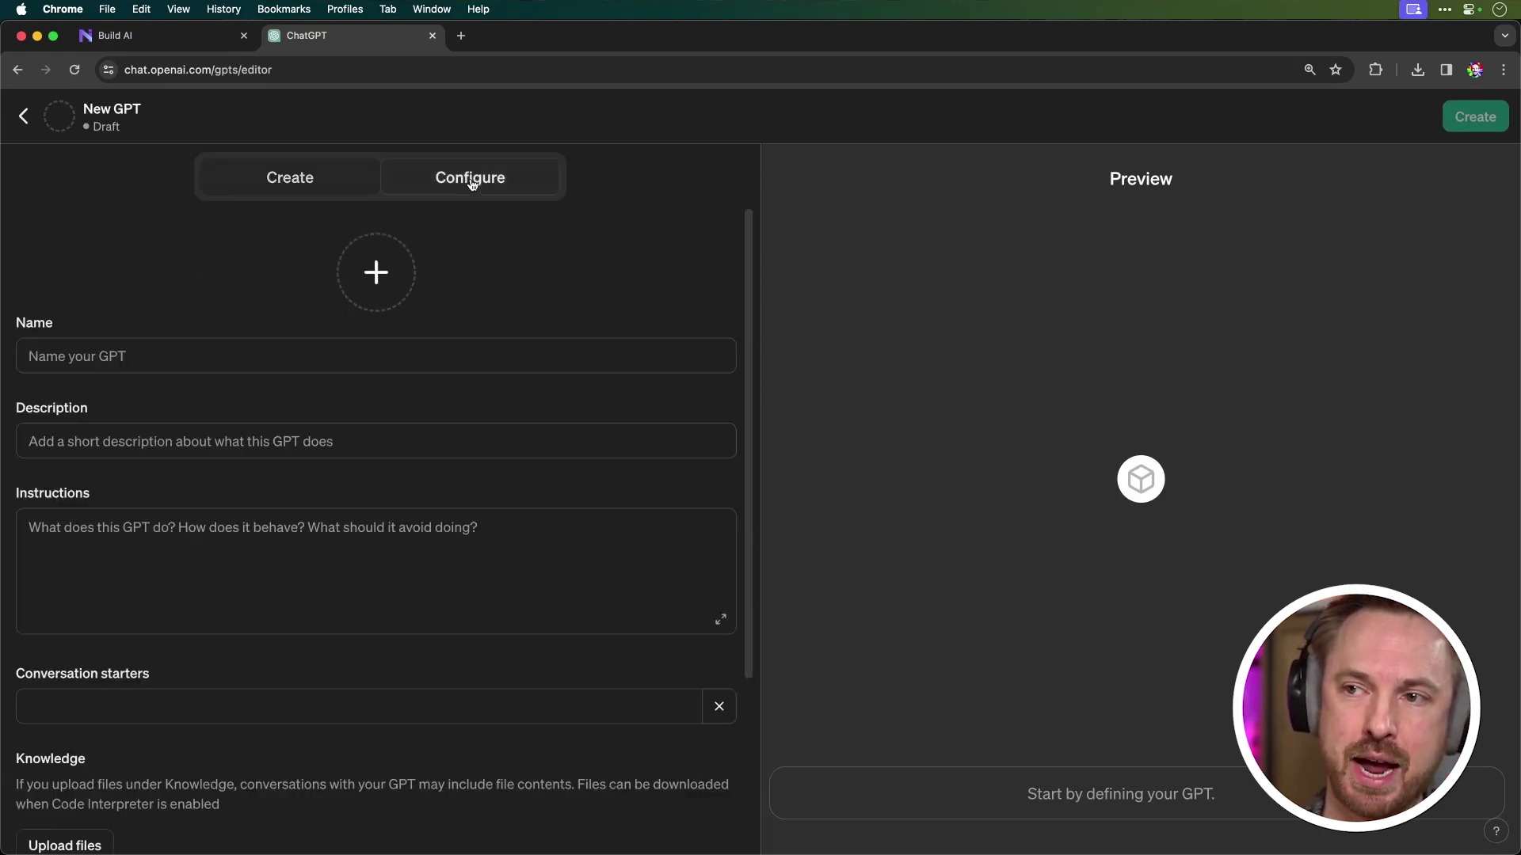
left_click(179, 344)
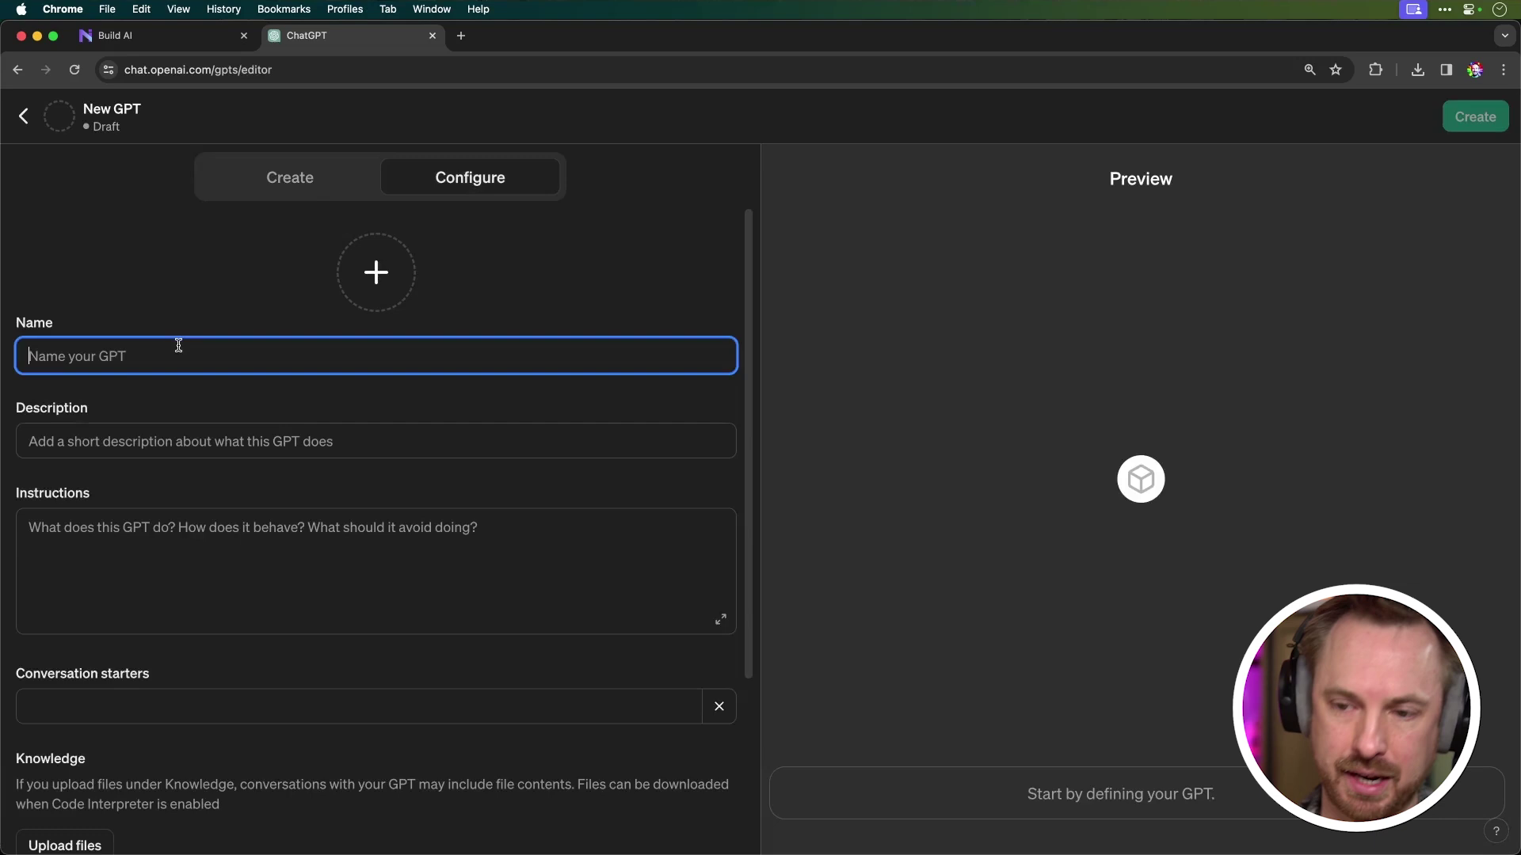
type("YouTube Coach")
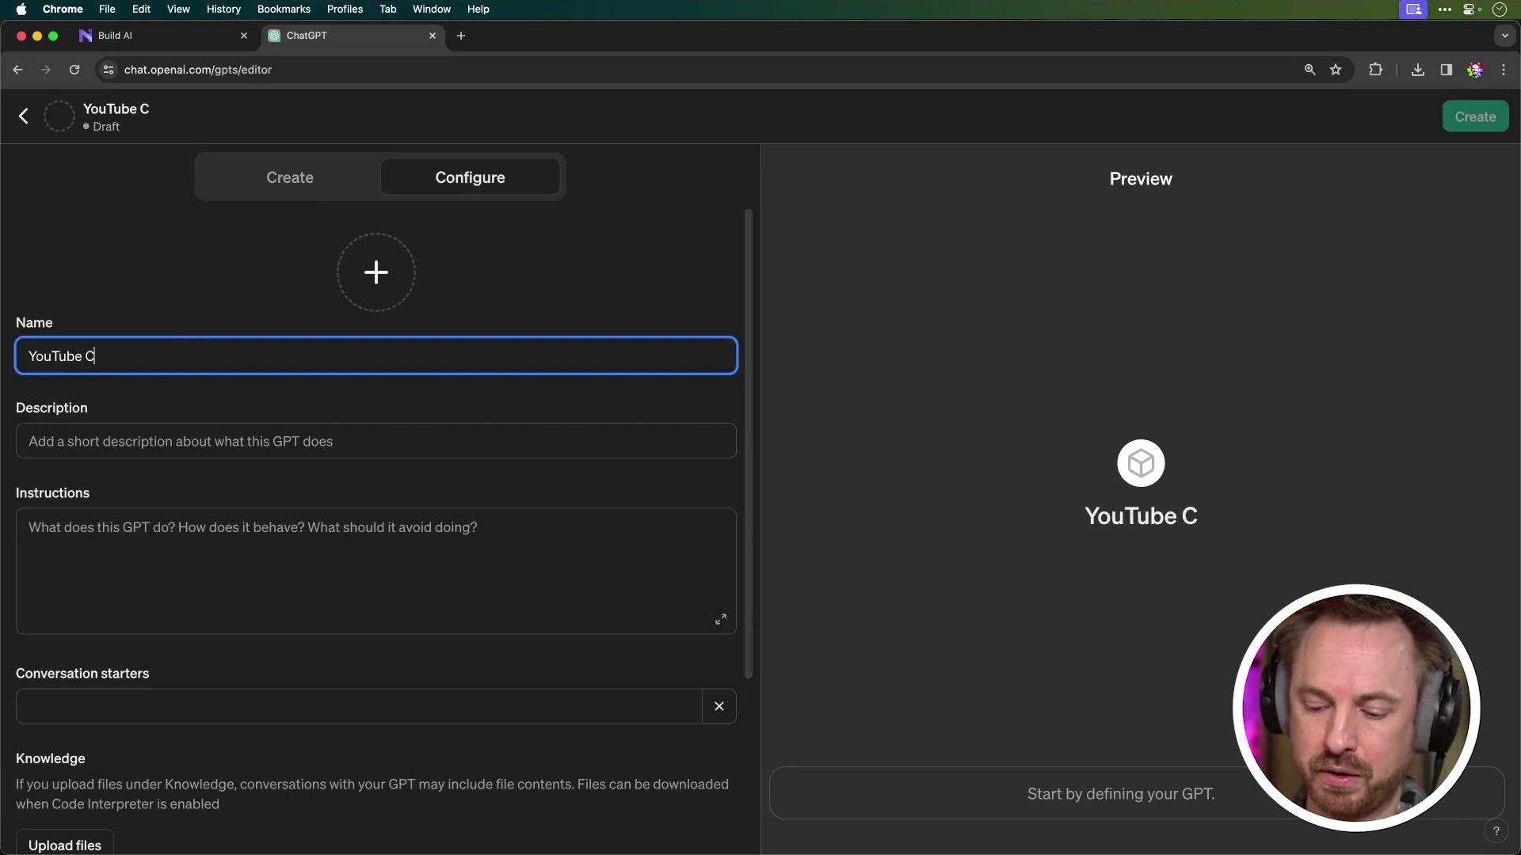
left_click(163, 434)
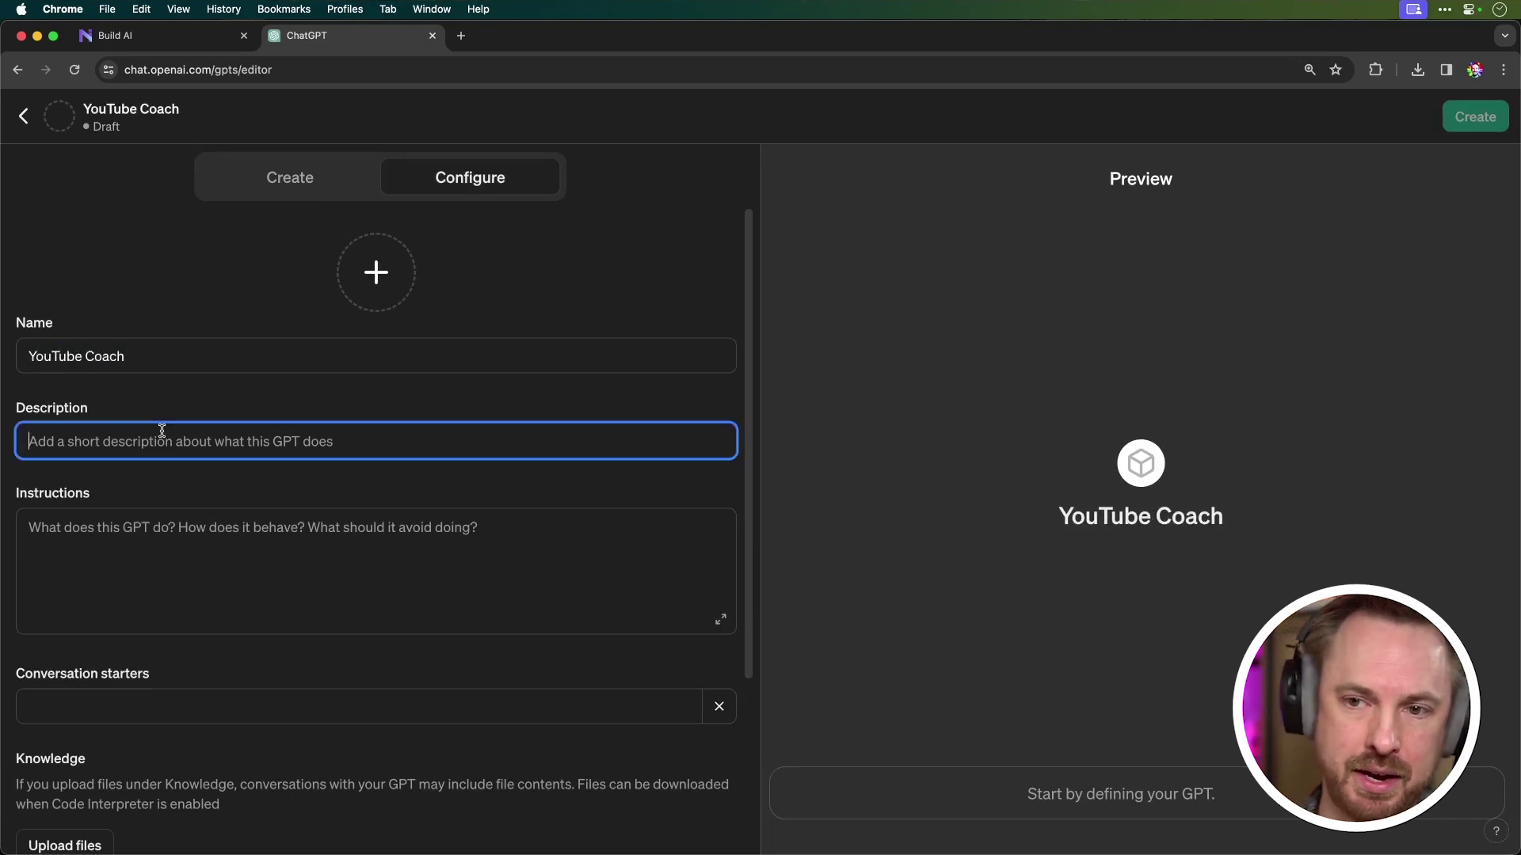
left_click(155, 560)
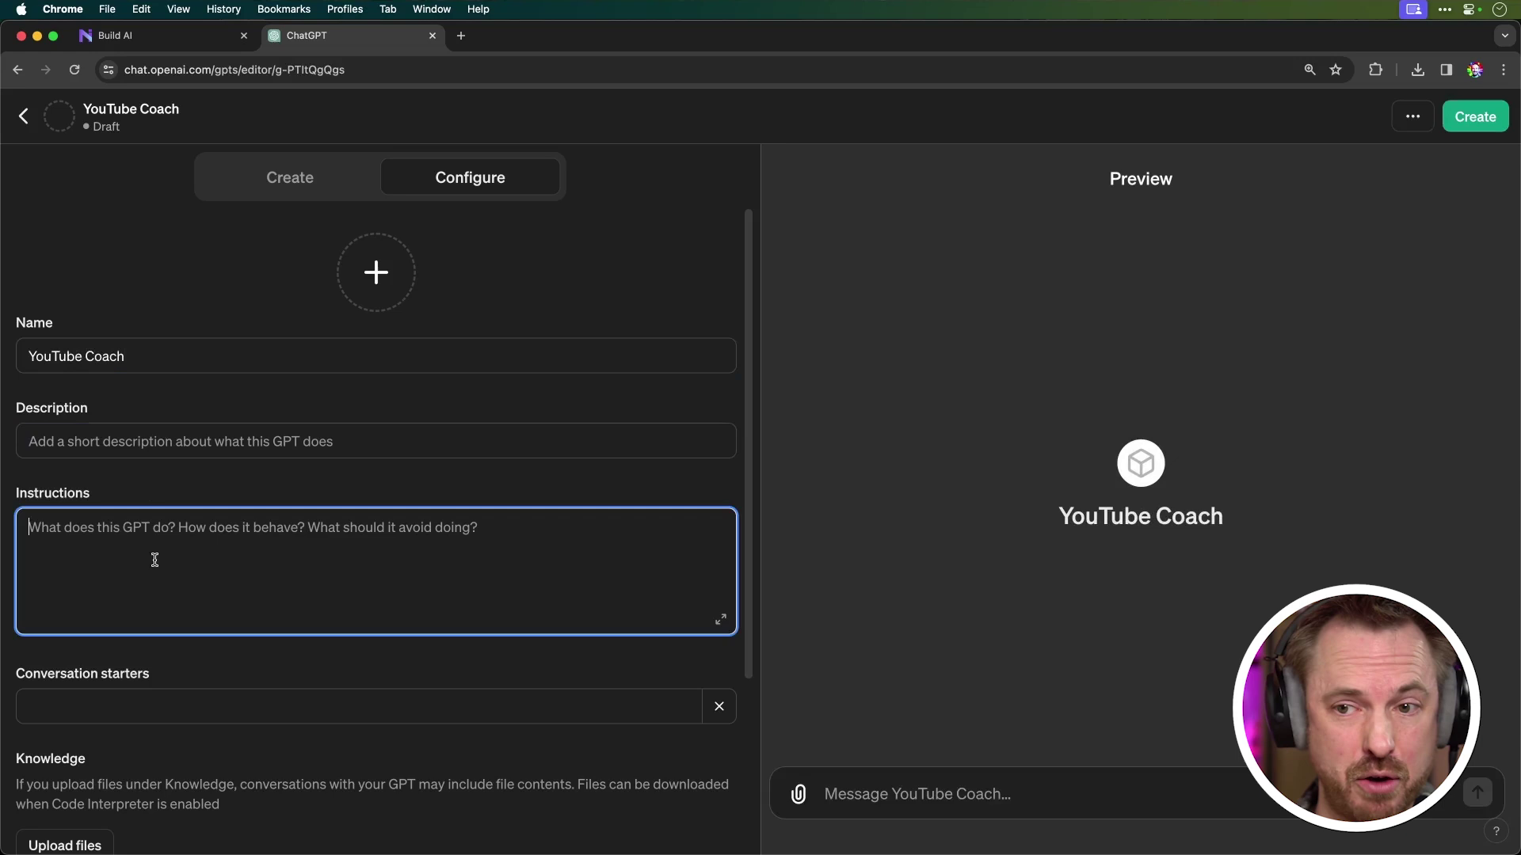
scroll(127, 627, "down", 5)
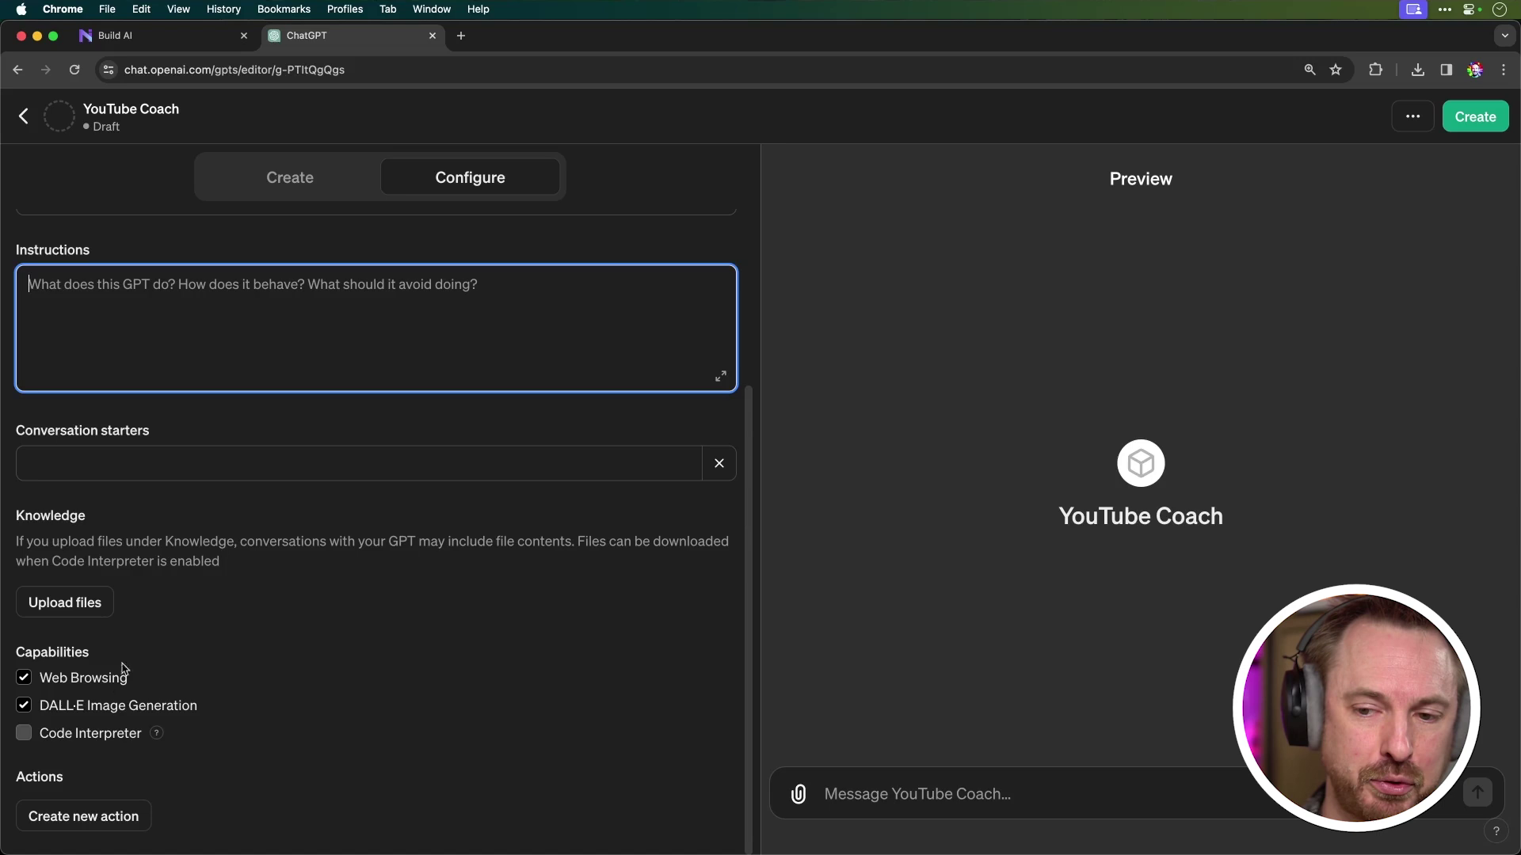
left_click(112, 814)
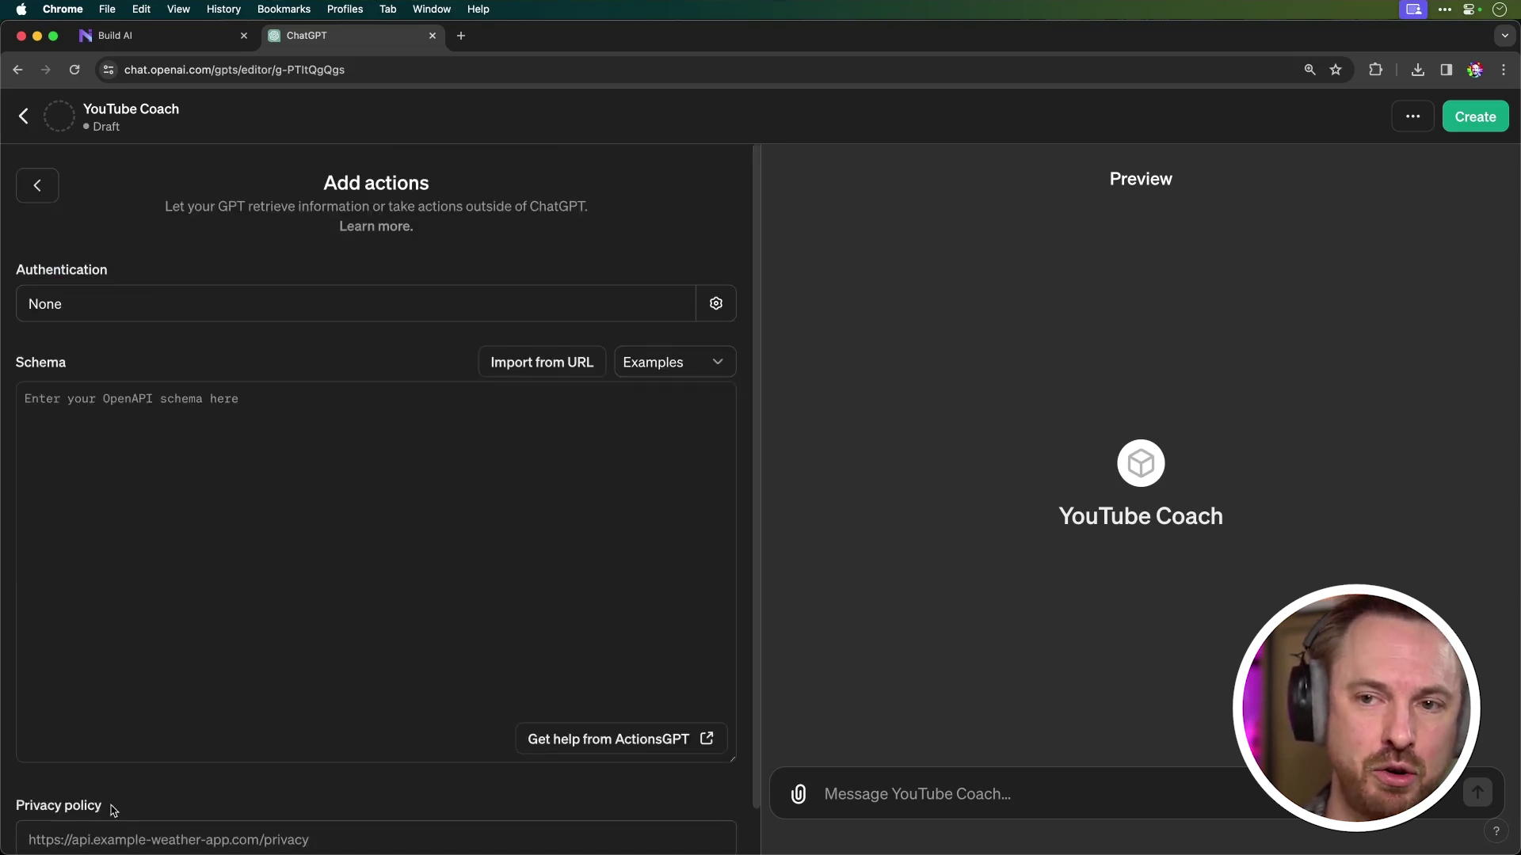
Step: Import the action schema from the copied Nexa AI URL
left_click(186, 34)
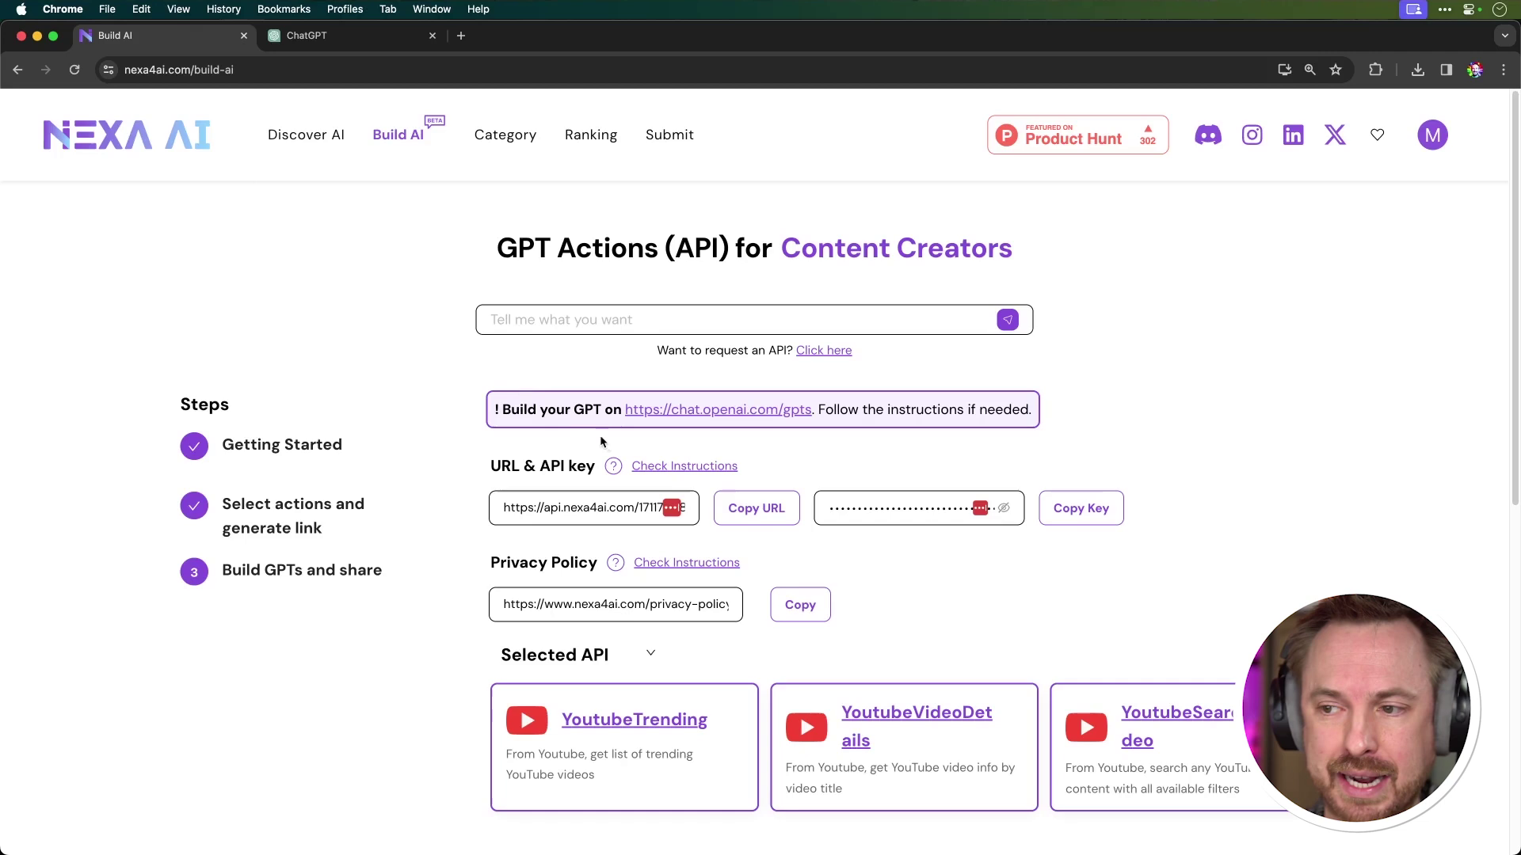
left_click(727, 516)
left_click(305, 33)
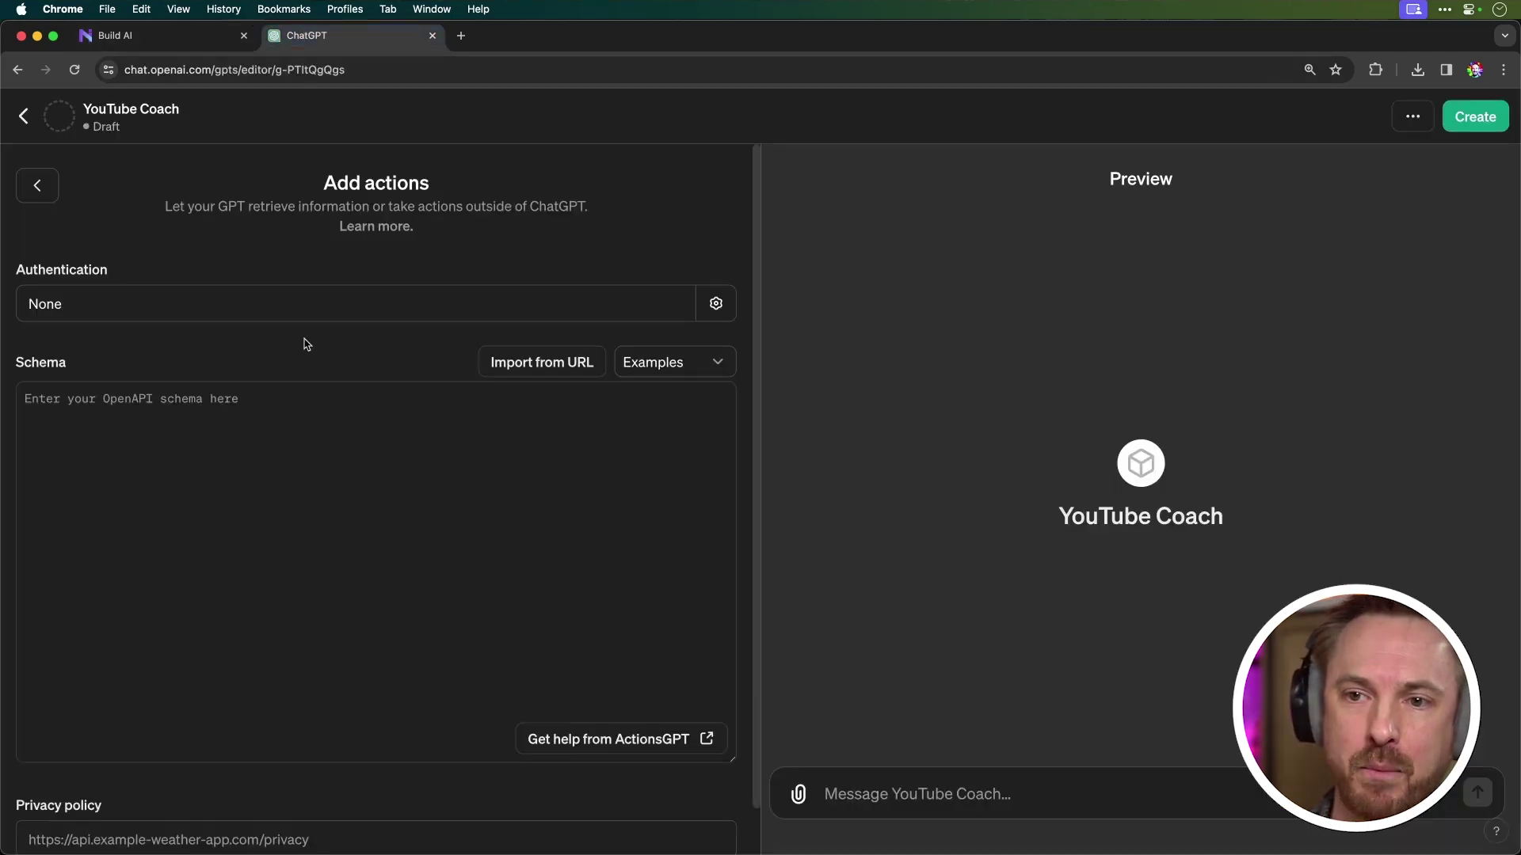
left_click(528, 370)
key("super+v")
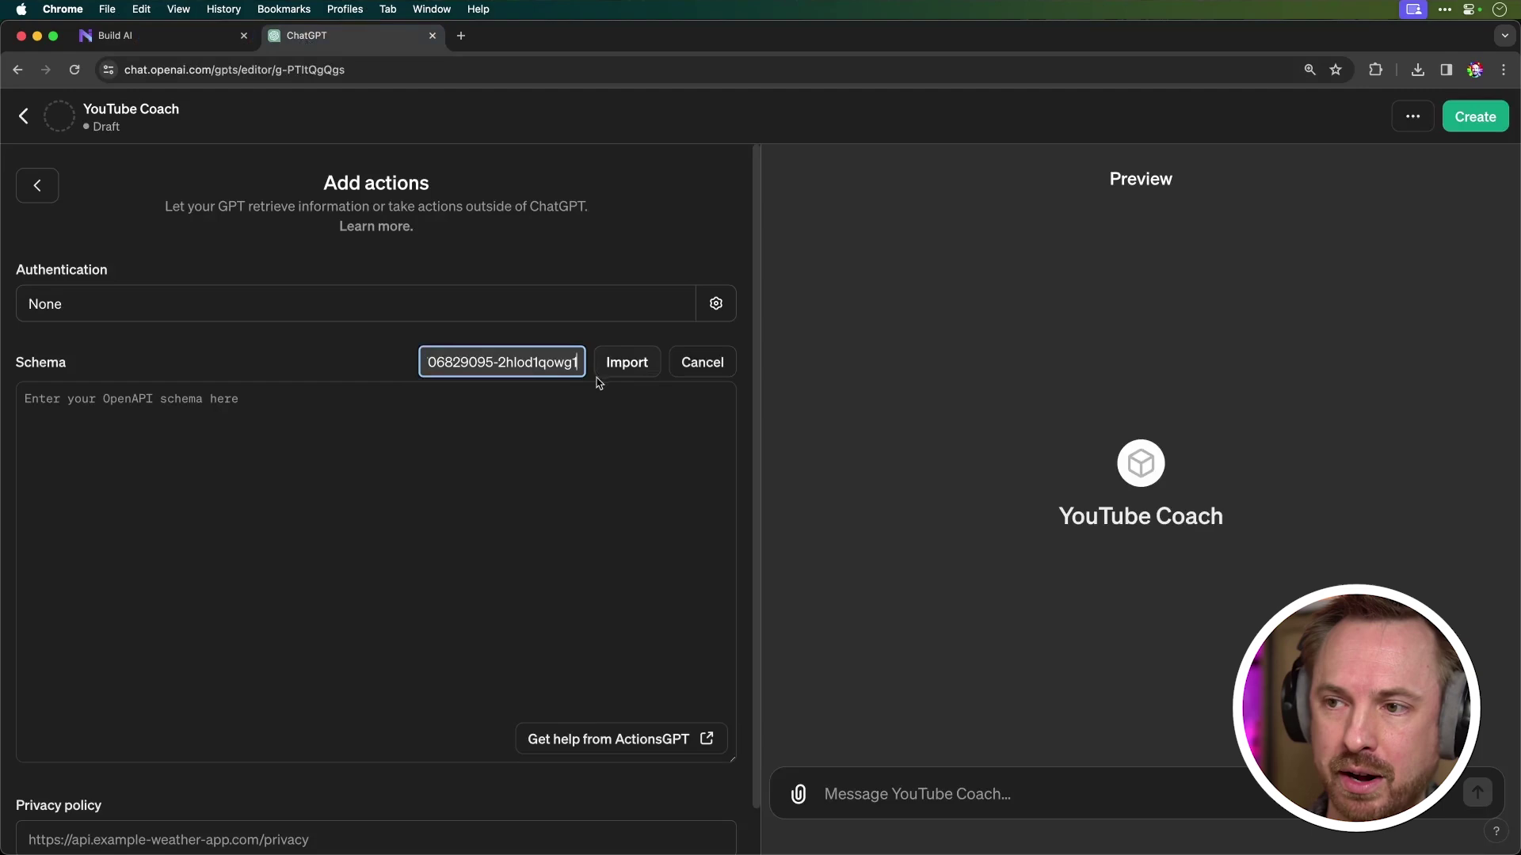
left_click(604, 377)
left_click_drag(731, 411, 679, 716)
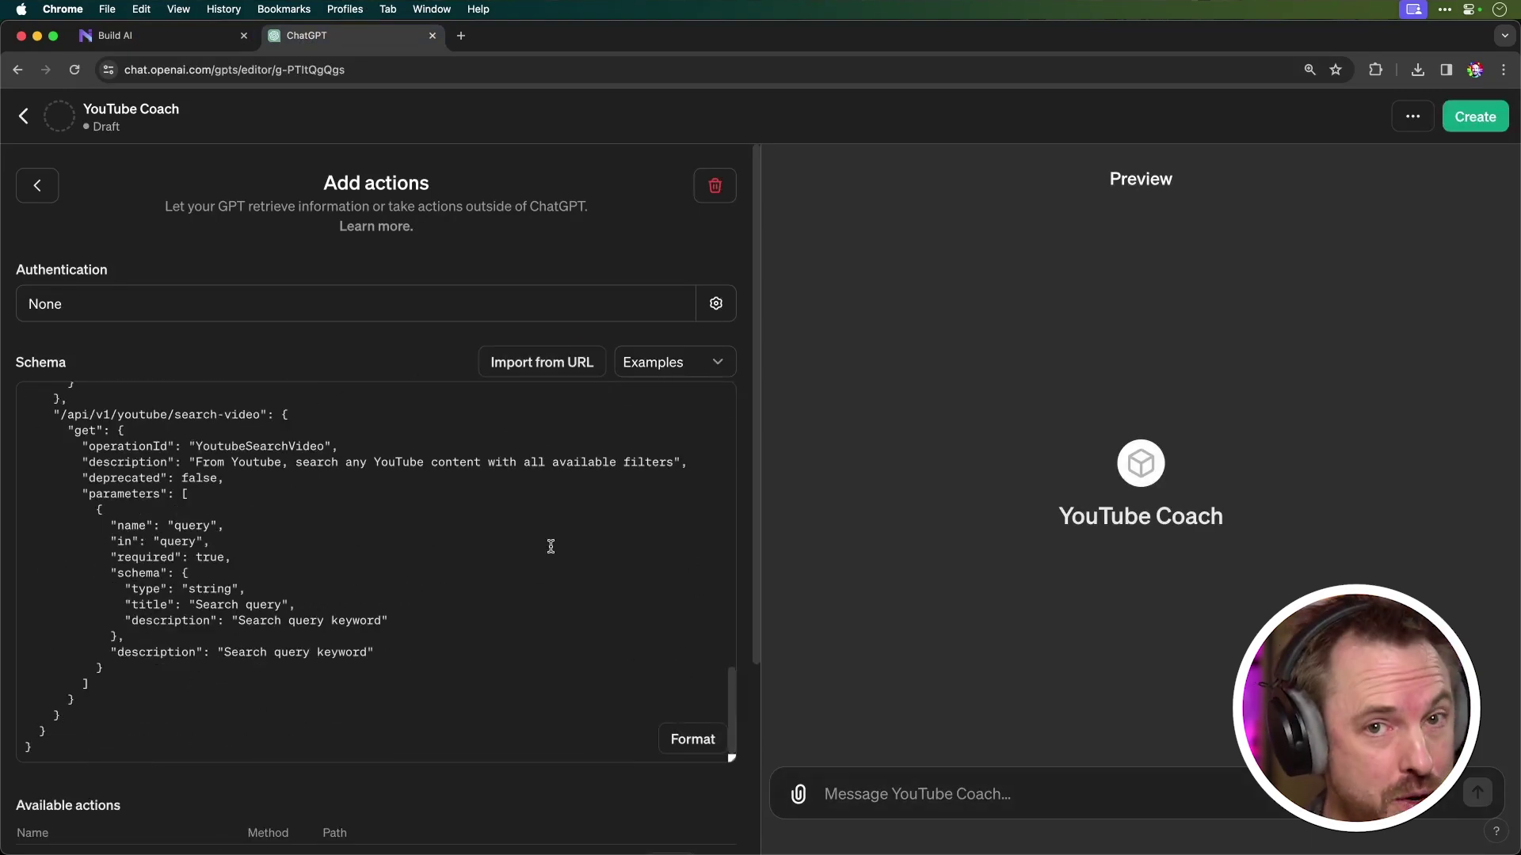
scroll(551, 547, "up", 15)
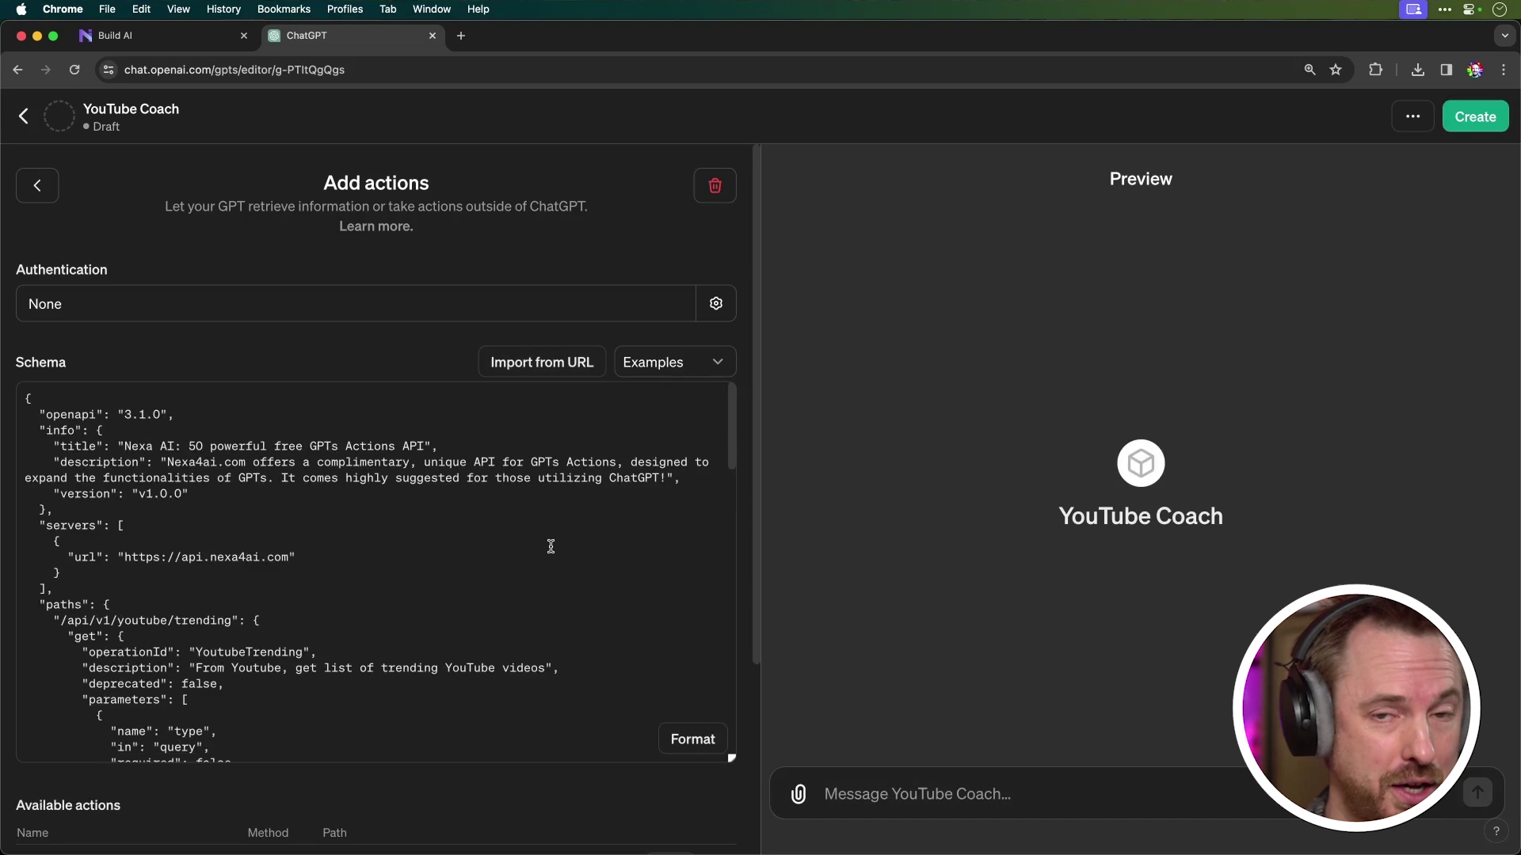
Step: Set the action's authentication to API Key using the copied Nexa AI key
key("ctrl+shift+Tab")
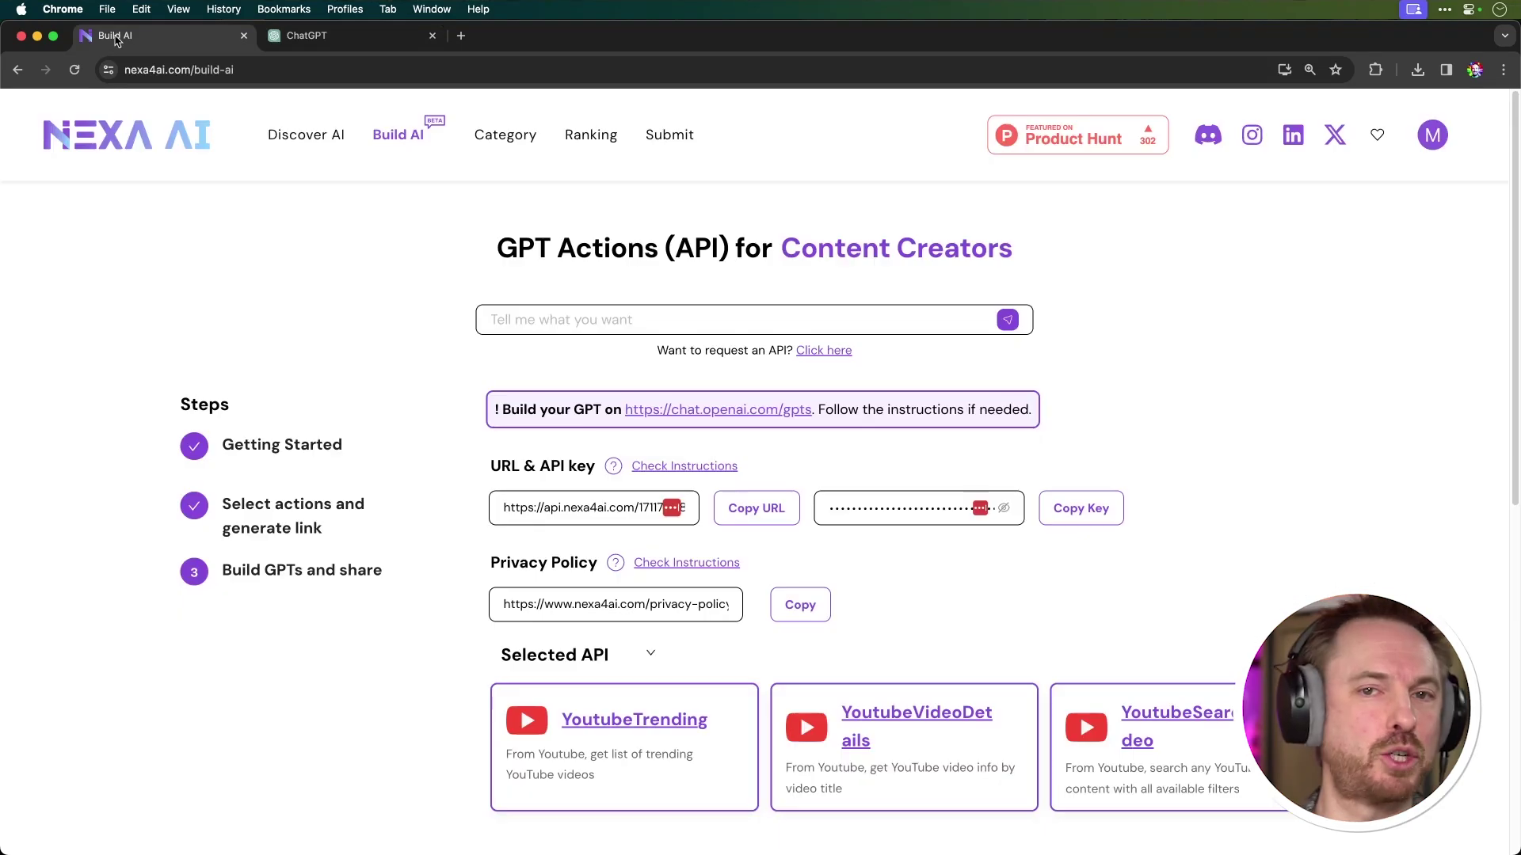
left_click(1068, 511)
left_click(354, 47)
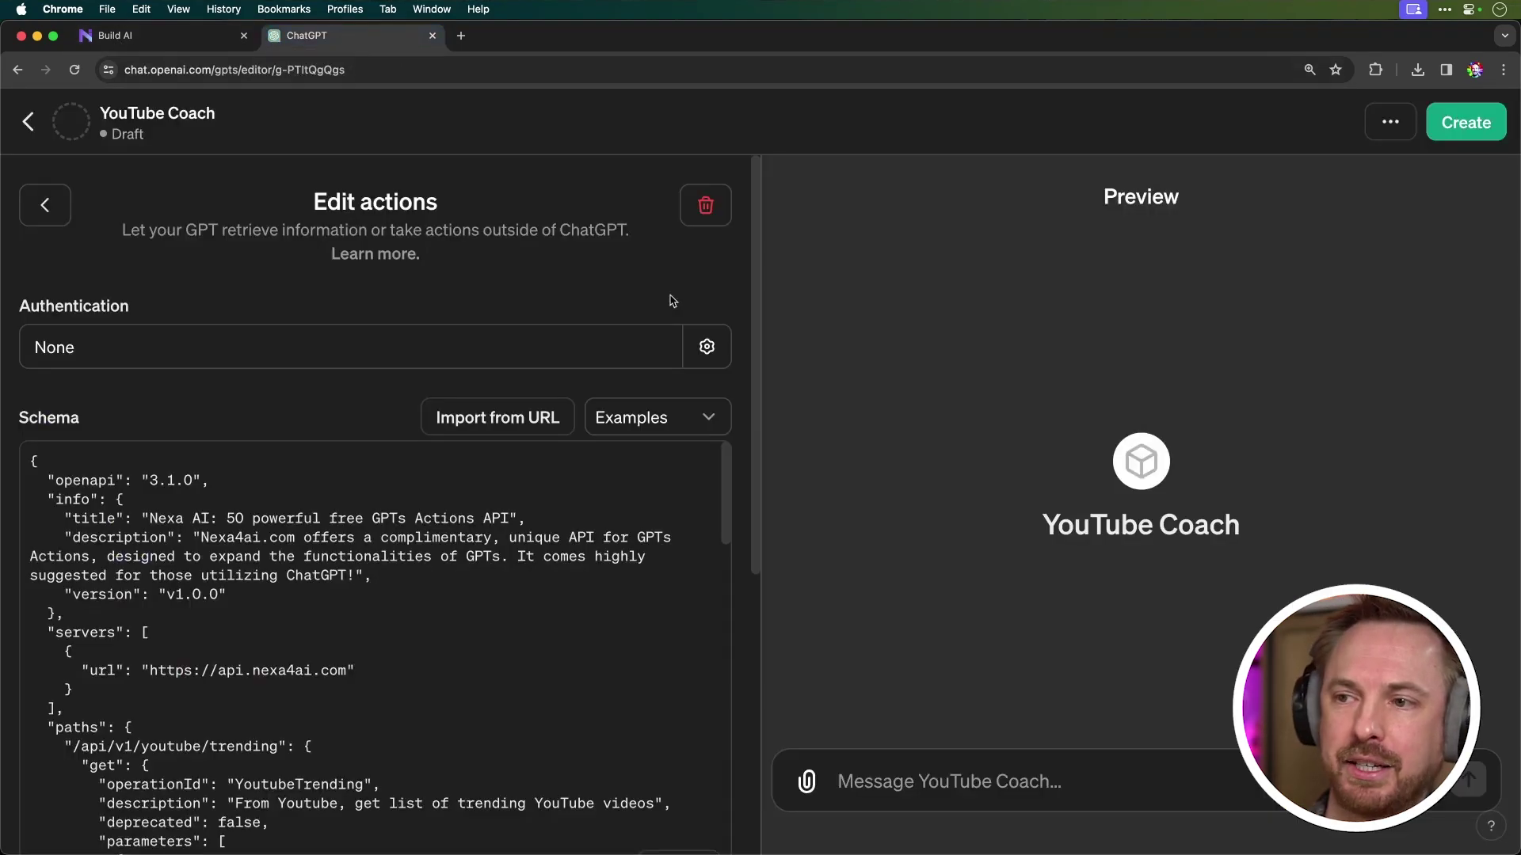
left_click(703, 346)
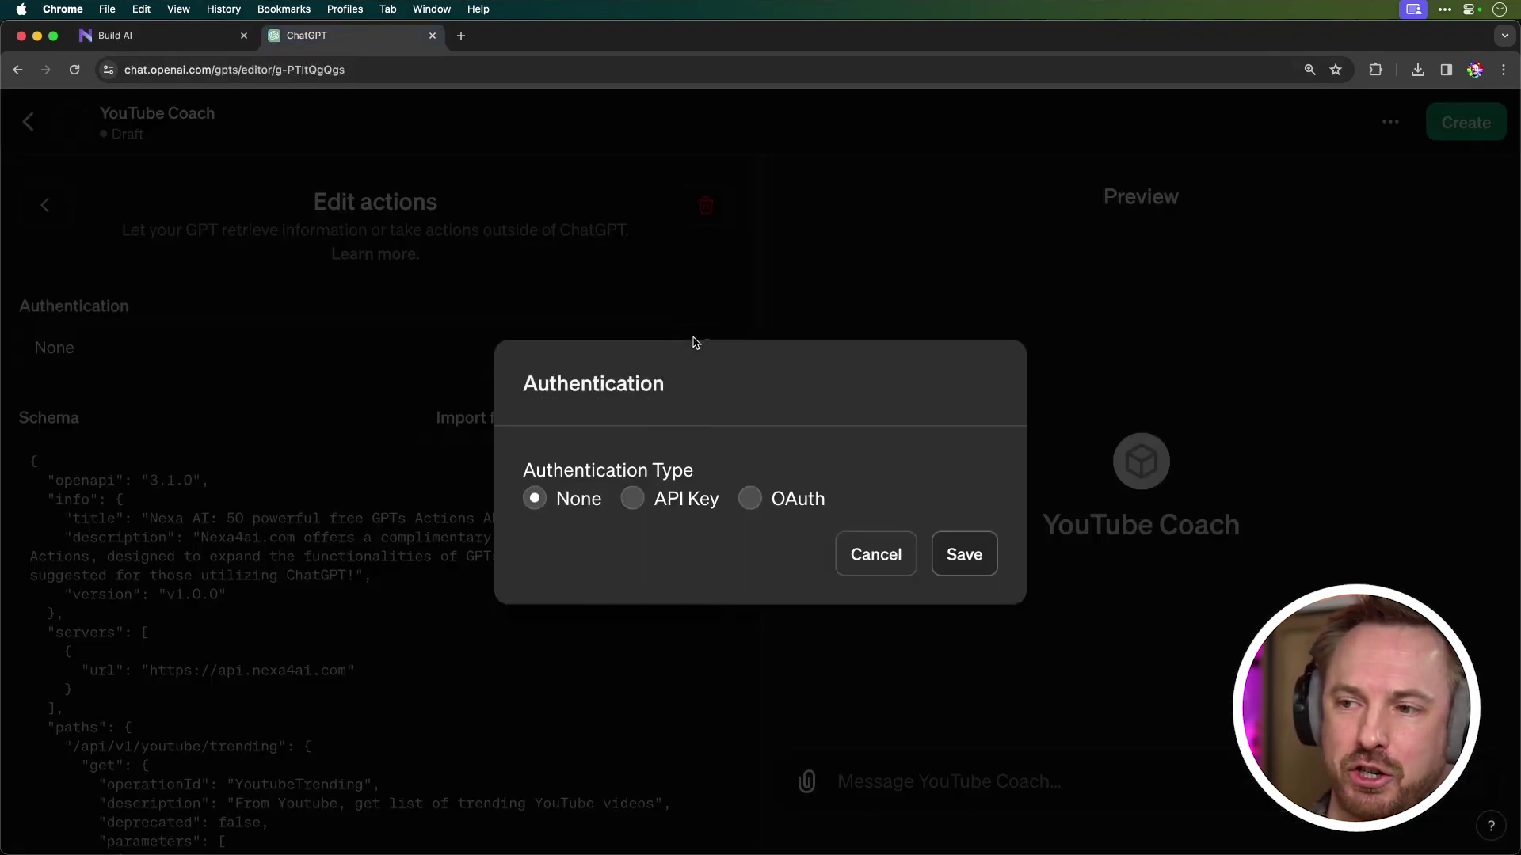
left_click(637, 490)
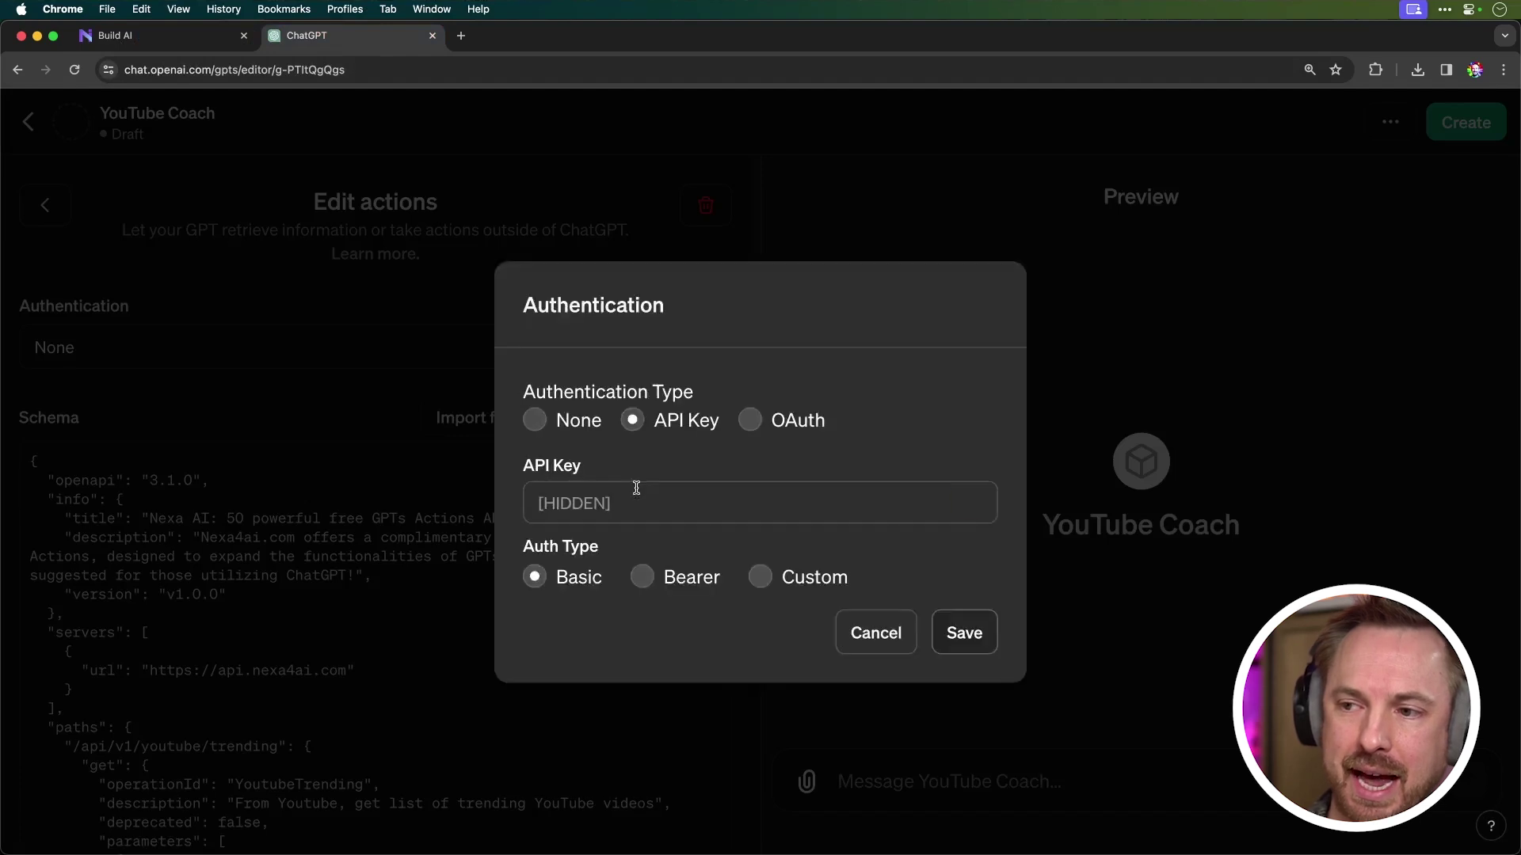
left_click(713, 508)
key("super+v")
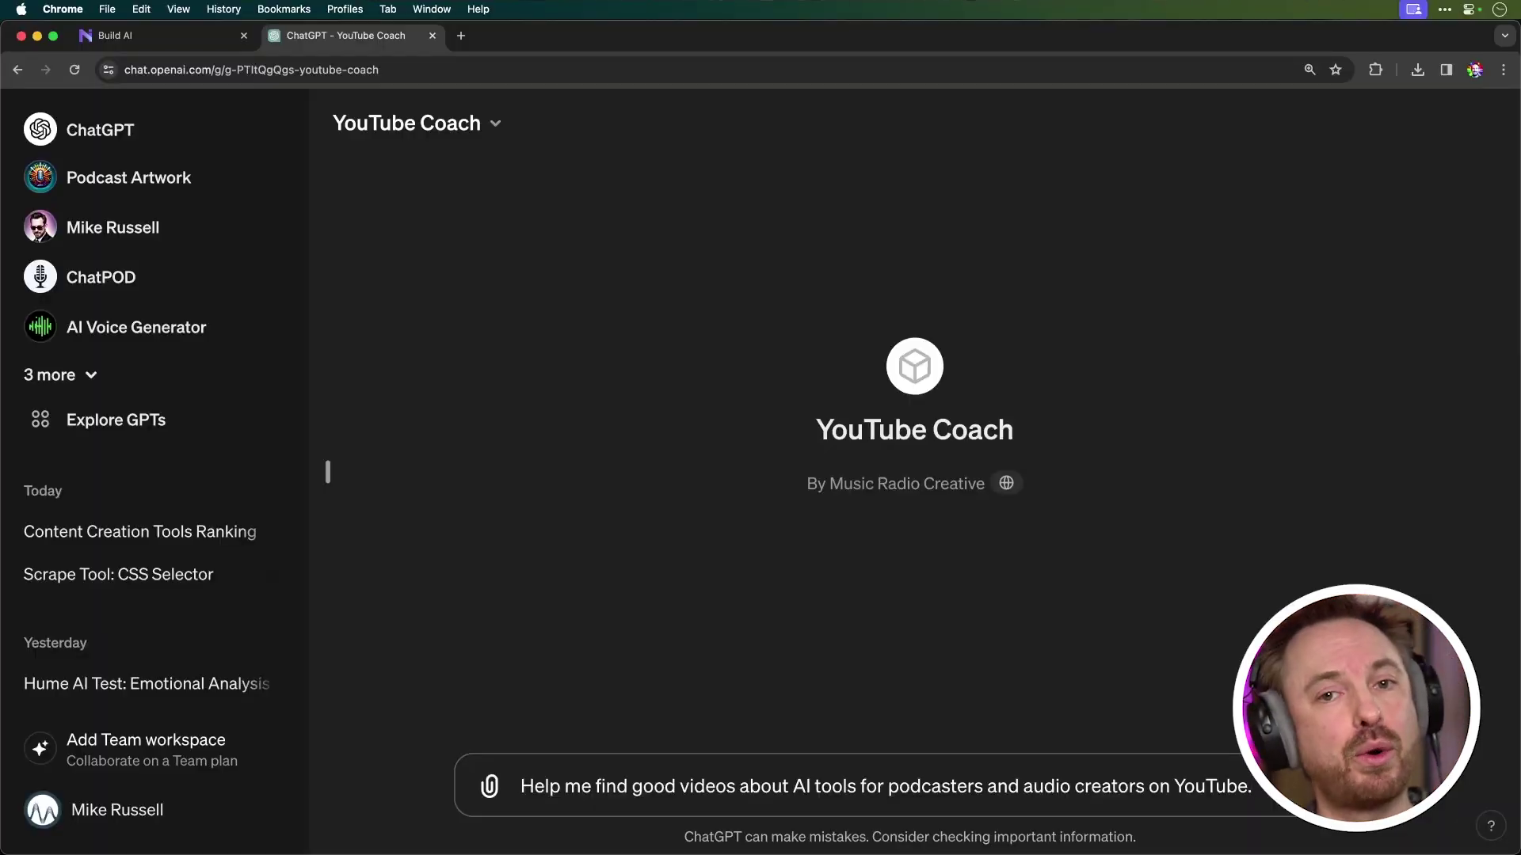
Step: Send the AI-tools-for-podcasters video request and open the first recommended video
key("Return")
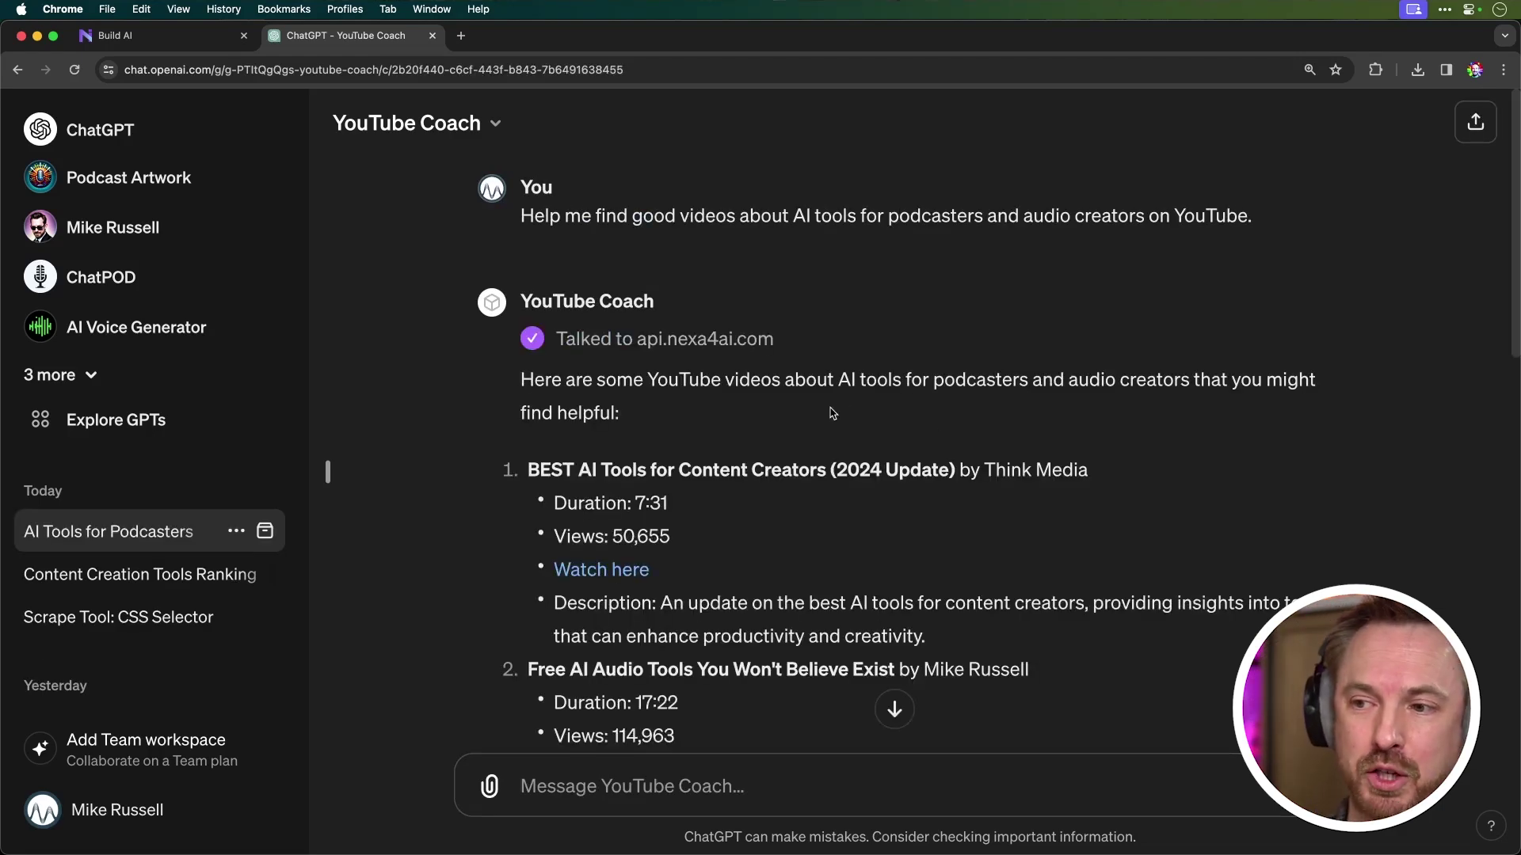
scroll(832, 412, "down", 2)
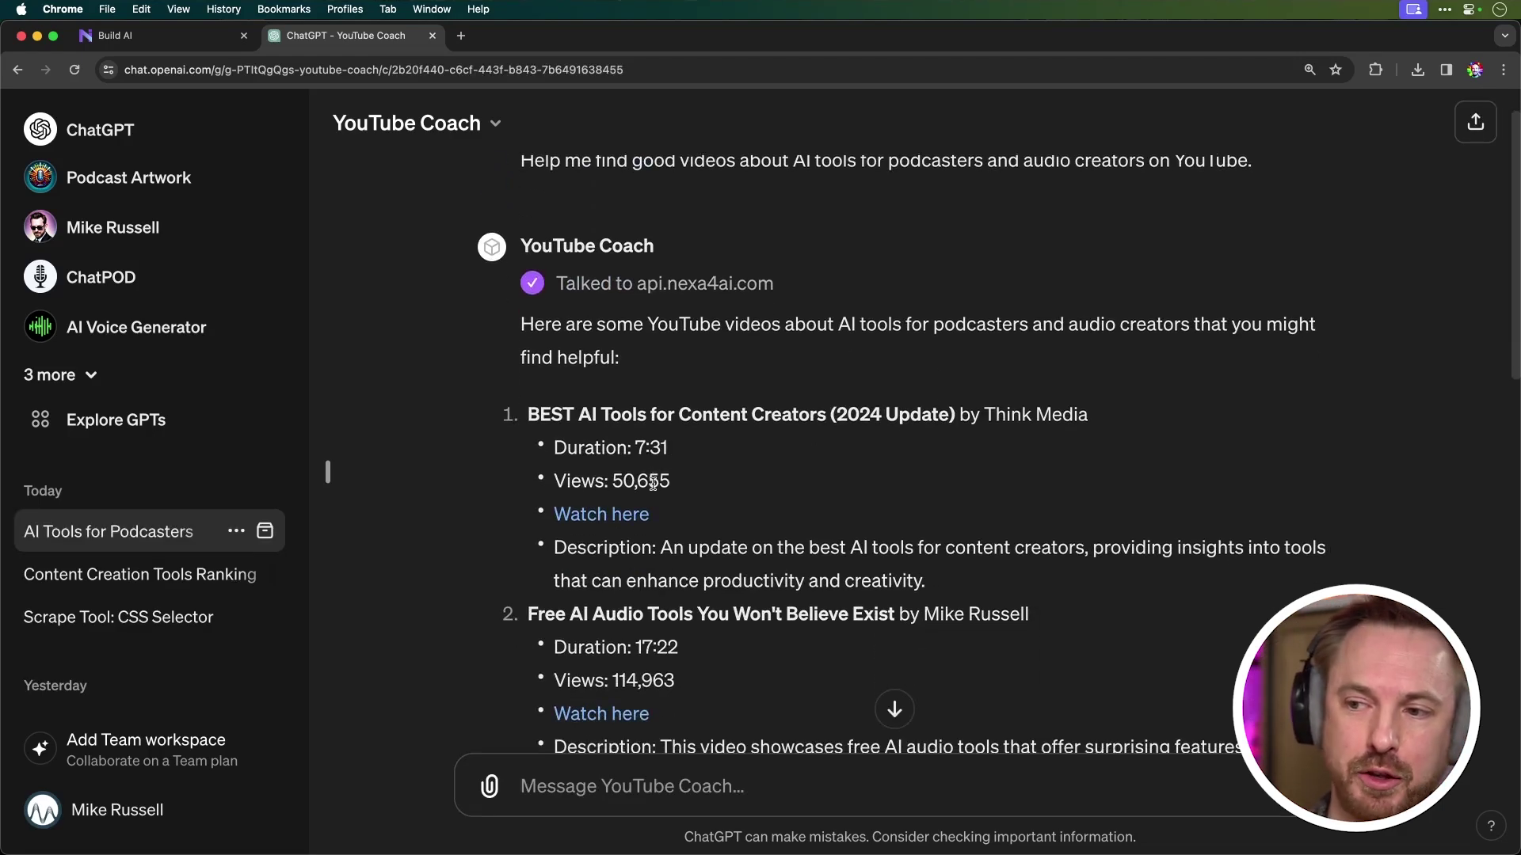
scroll(670, 544, "down", 5)
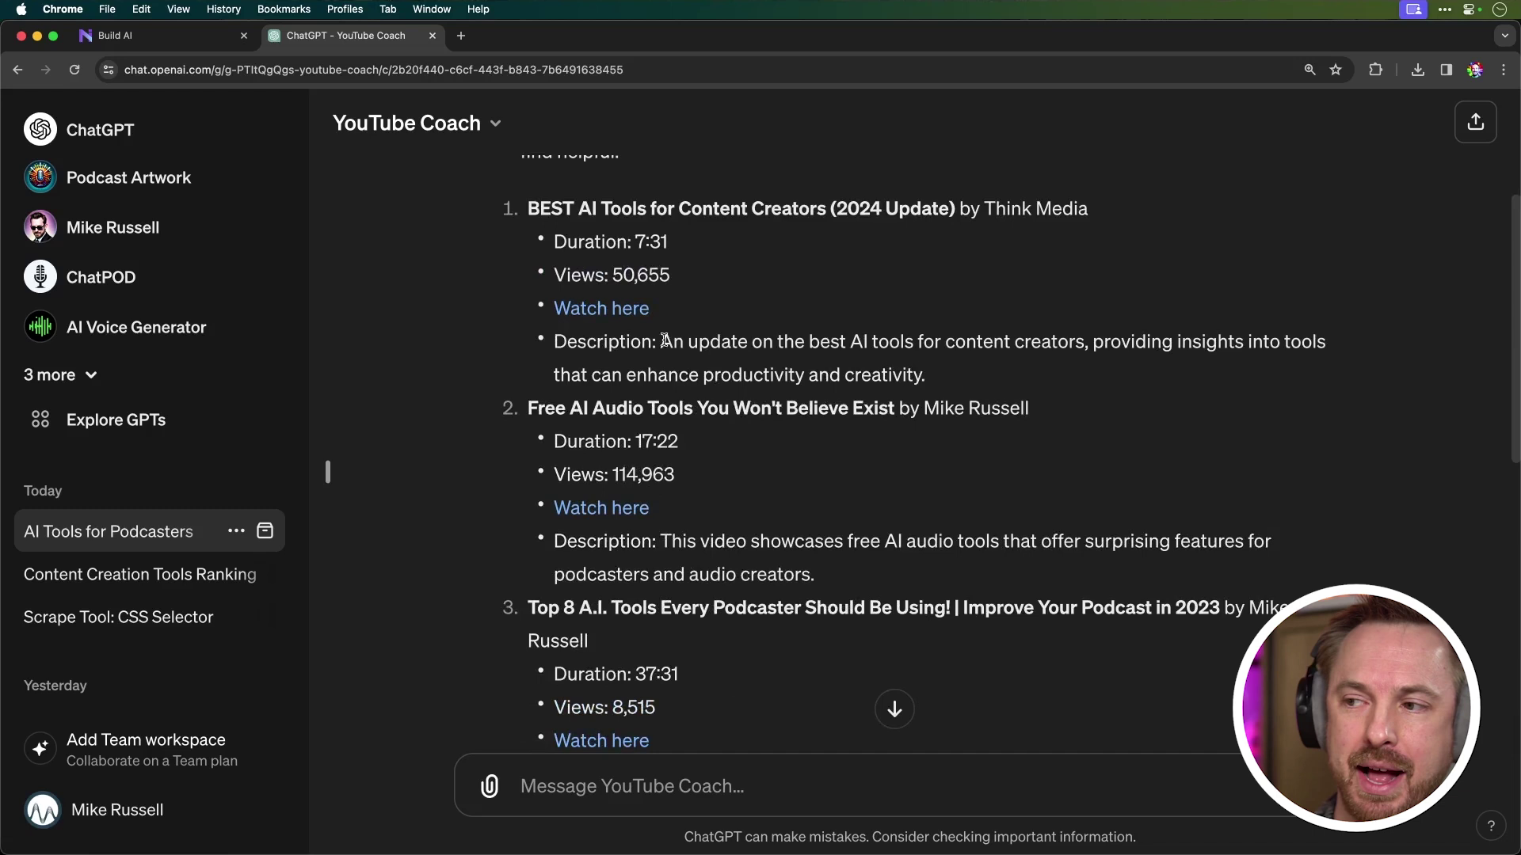
left_click(614, 510)
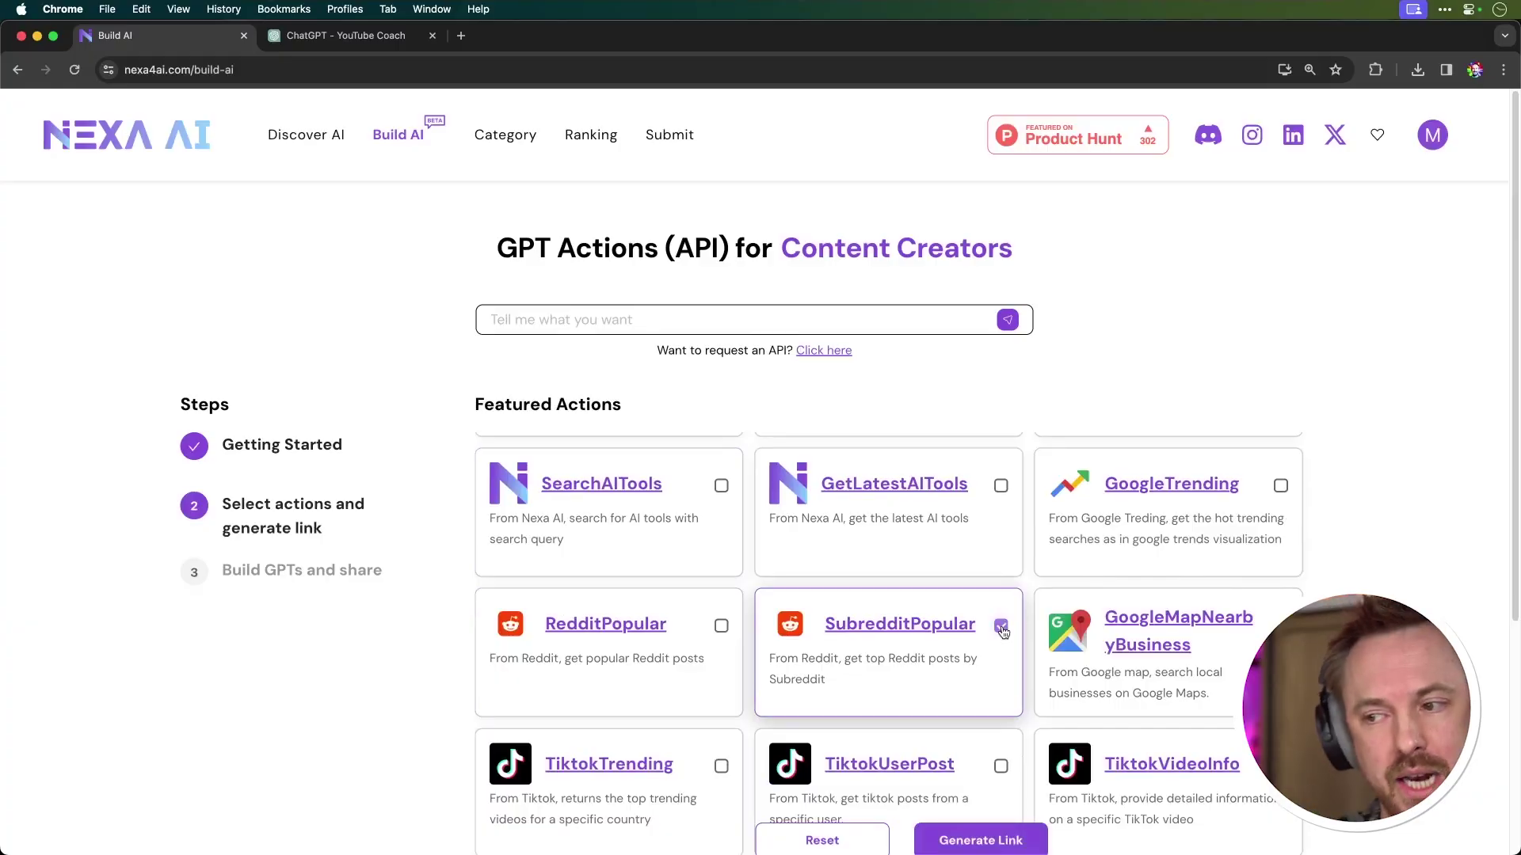
Step: Generate the link to get the step-3 URL and API key for SubredditPopular
left_click(1002, 838)
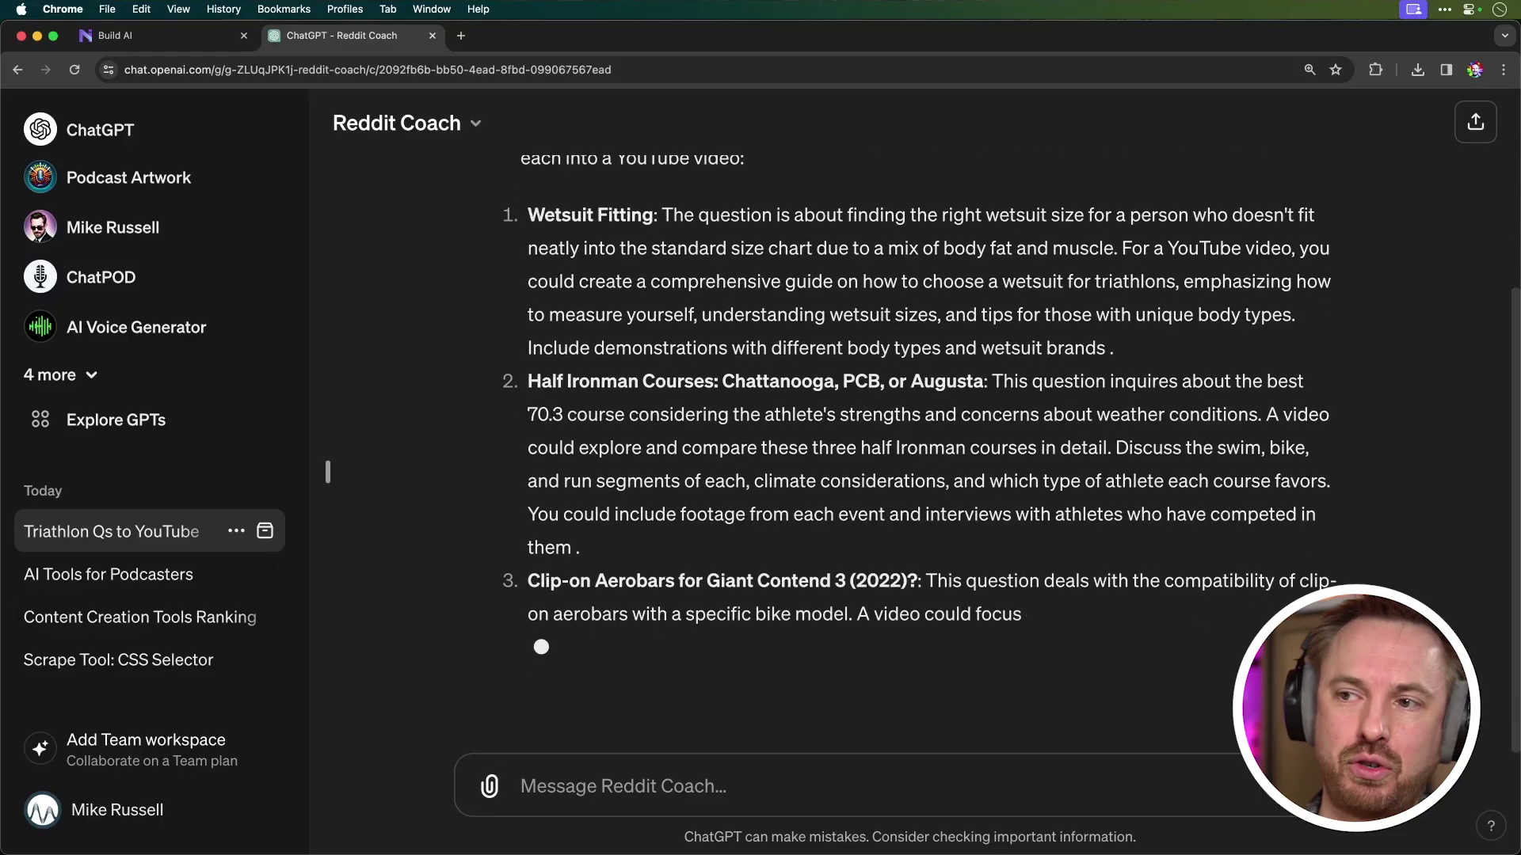
Step: Scroll through Reddit Coach's four triathlon YouTube video ideas as the reply finishes
scroll(1279, 305, "up", 2)
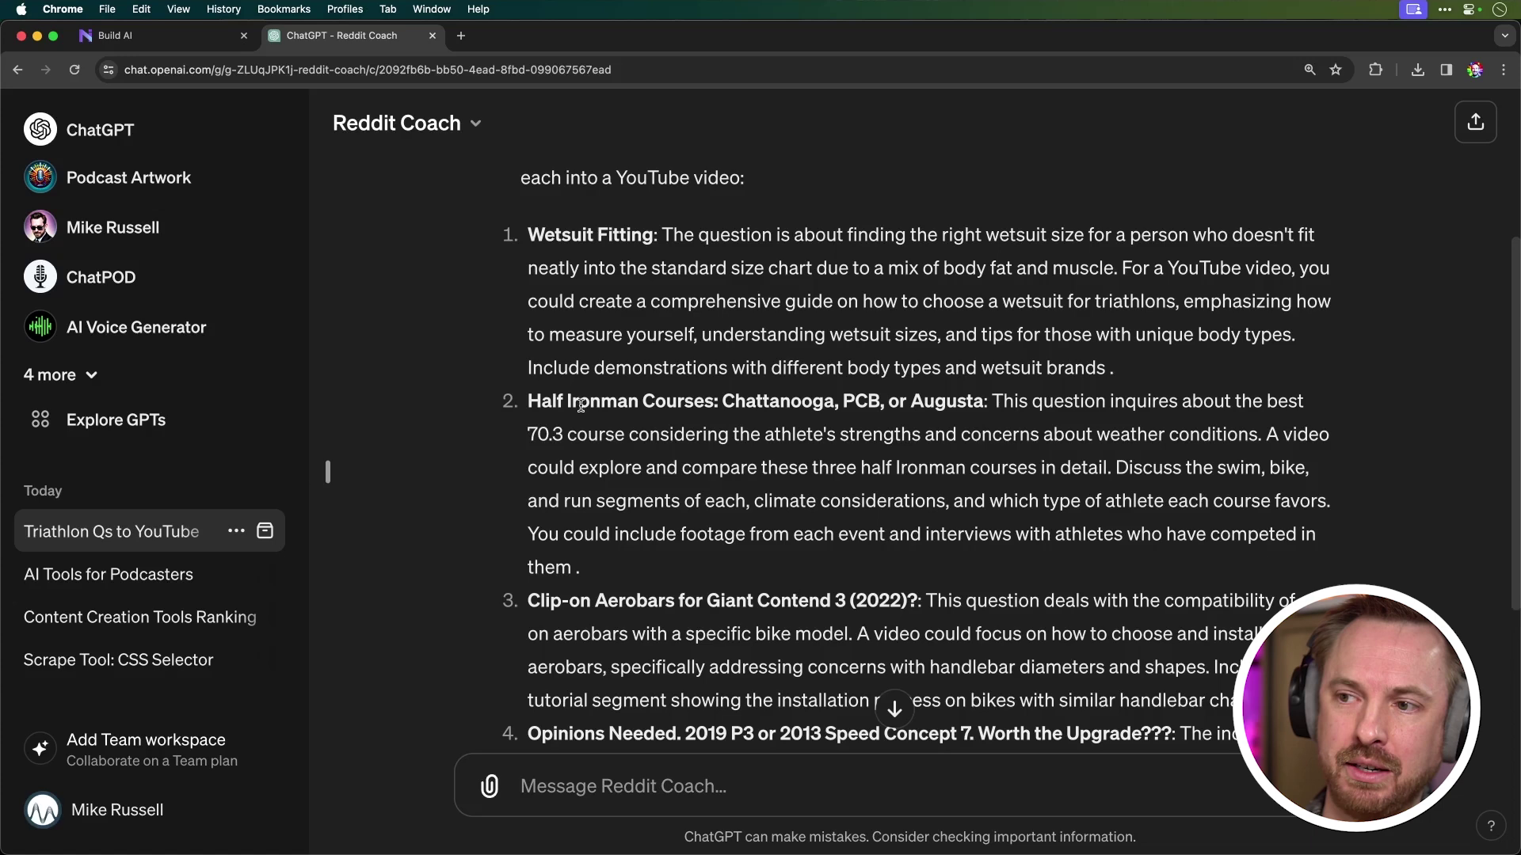
scroll(681, 412, "down", 3)
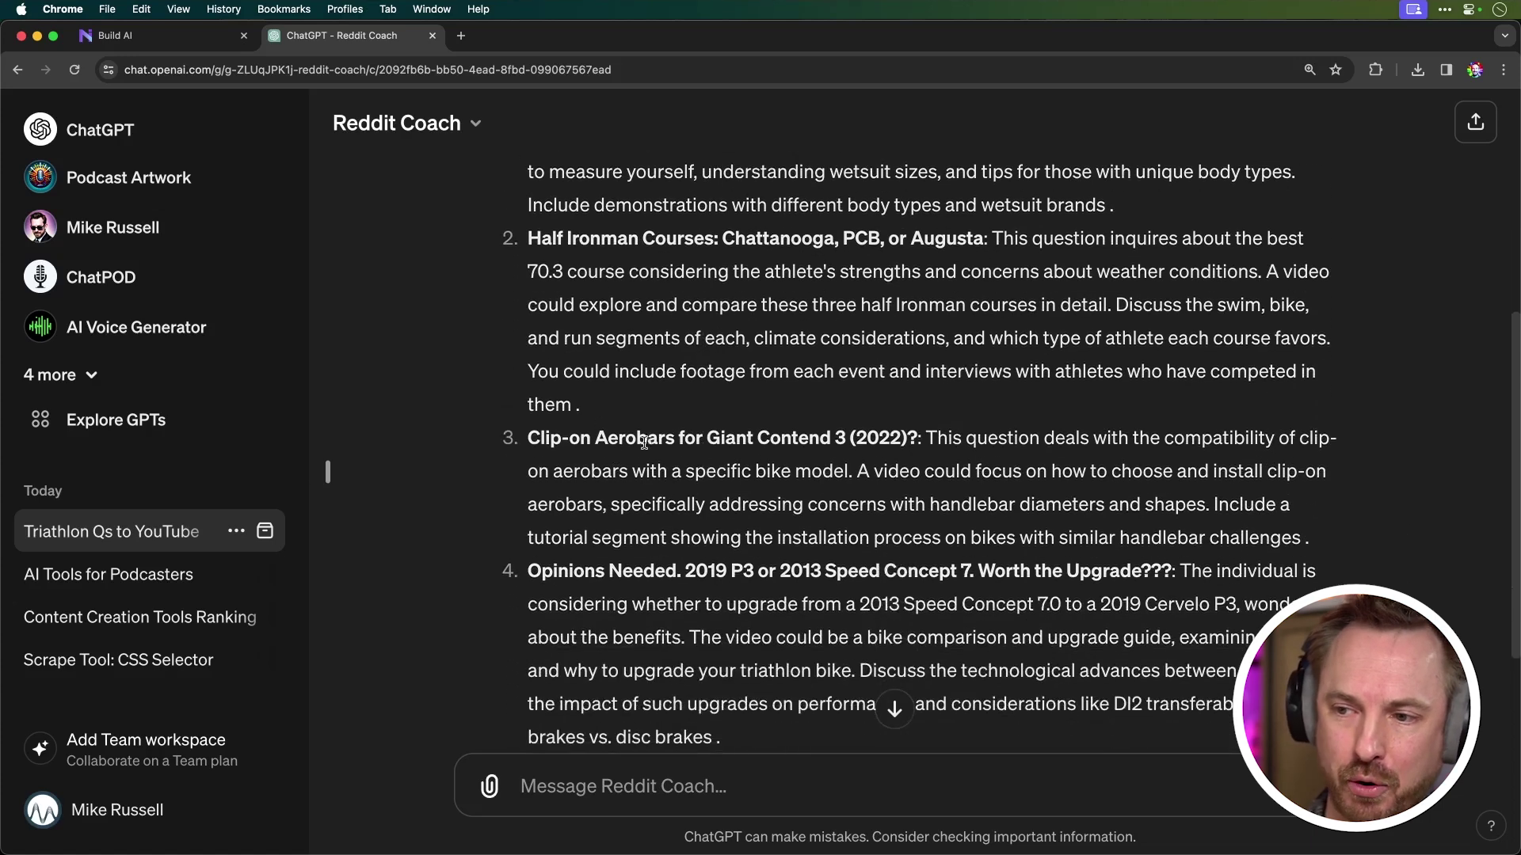
scroll(659, 519, "down", 1)
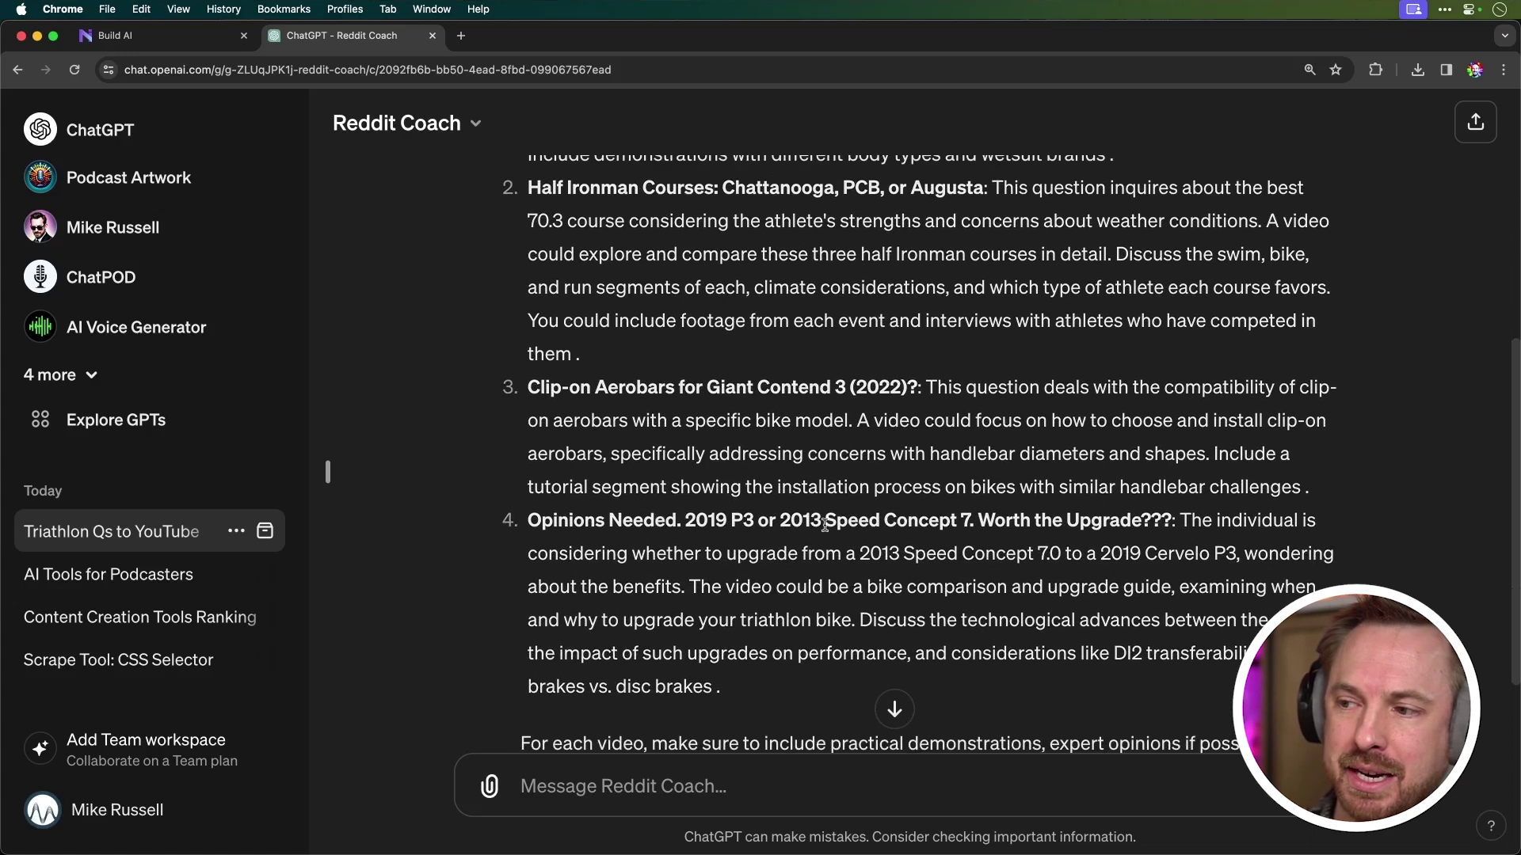
scroll(1005, 538, "down", 2)
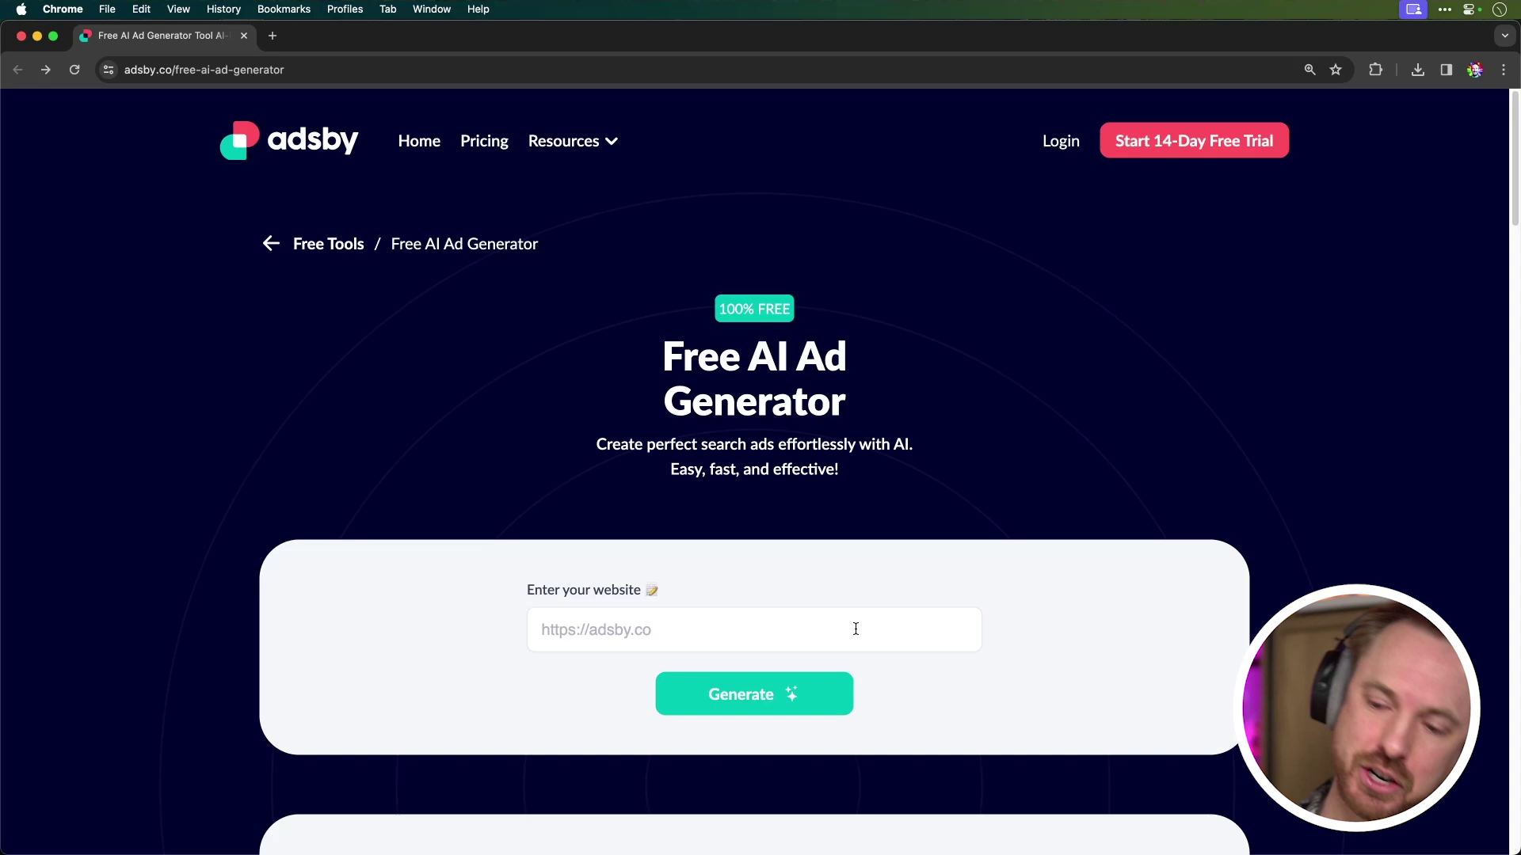
Step: Paste musicradiocreative.com into Adsby's website field and start generating ads
left_click(855, 628)
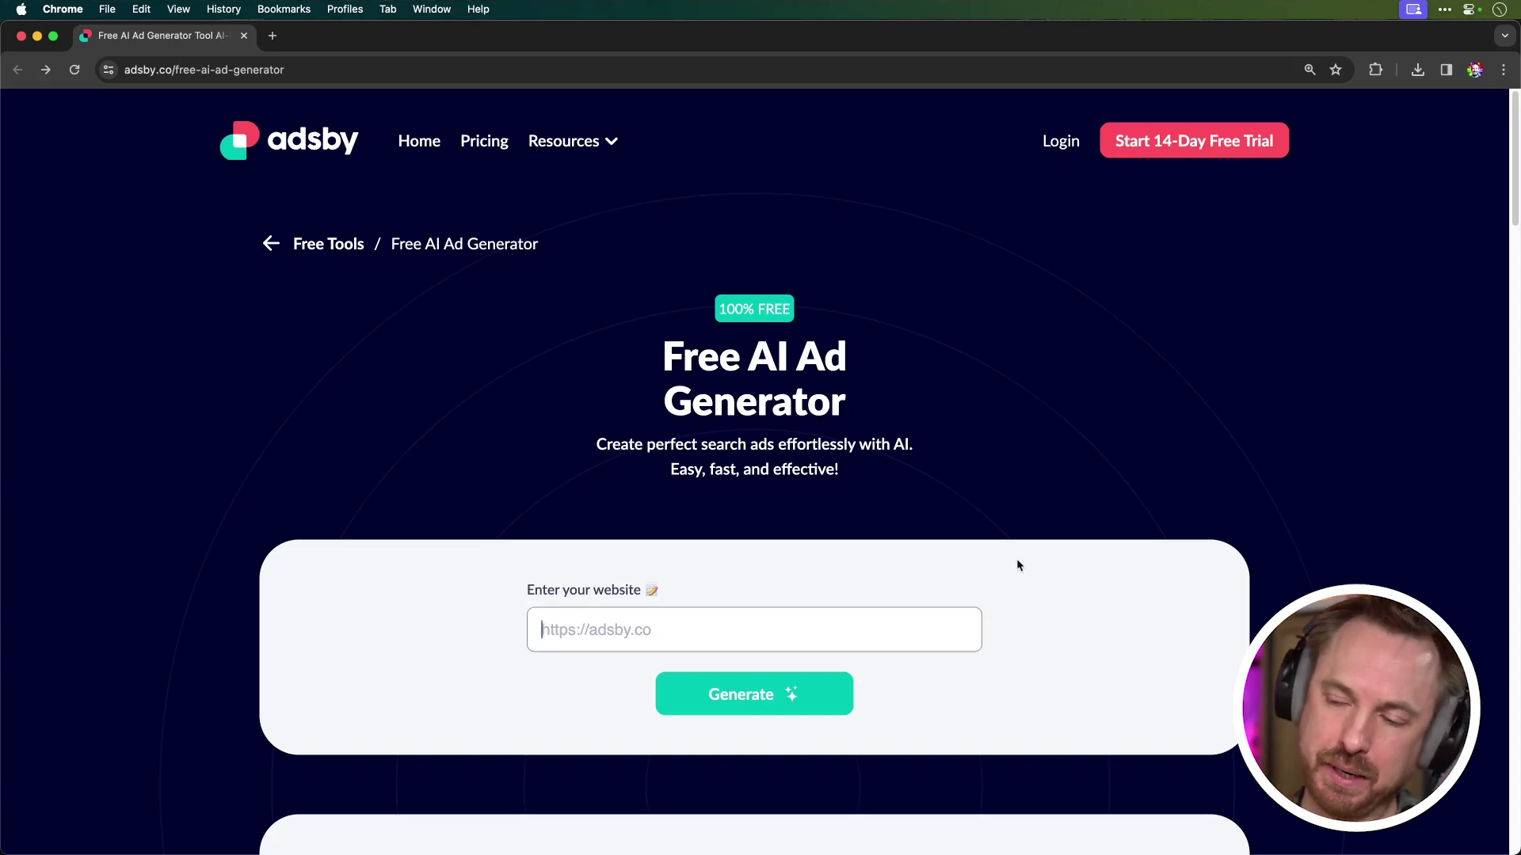
type("https://musicradiocreative.com/")
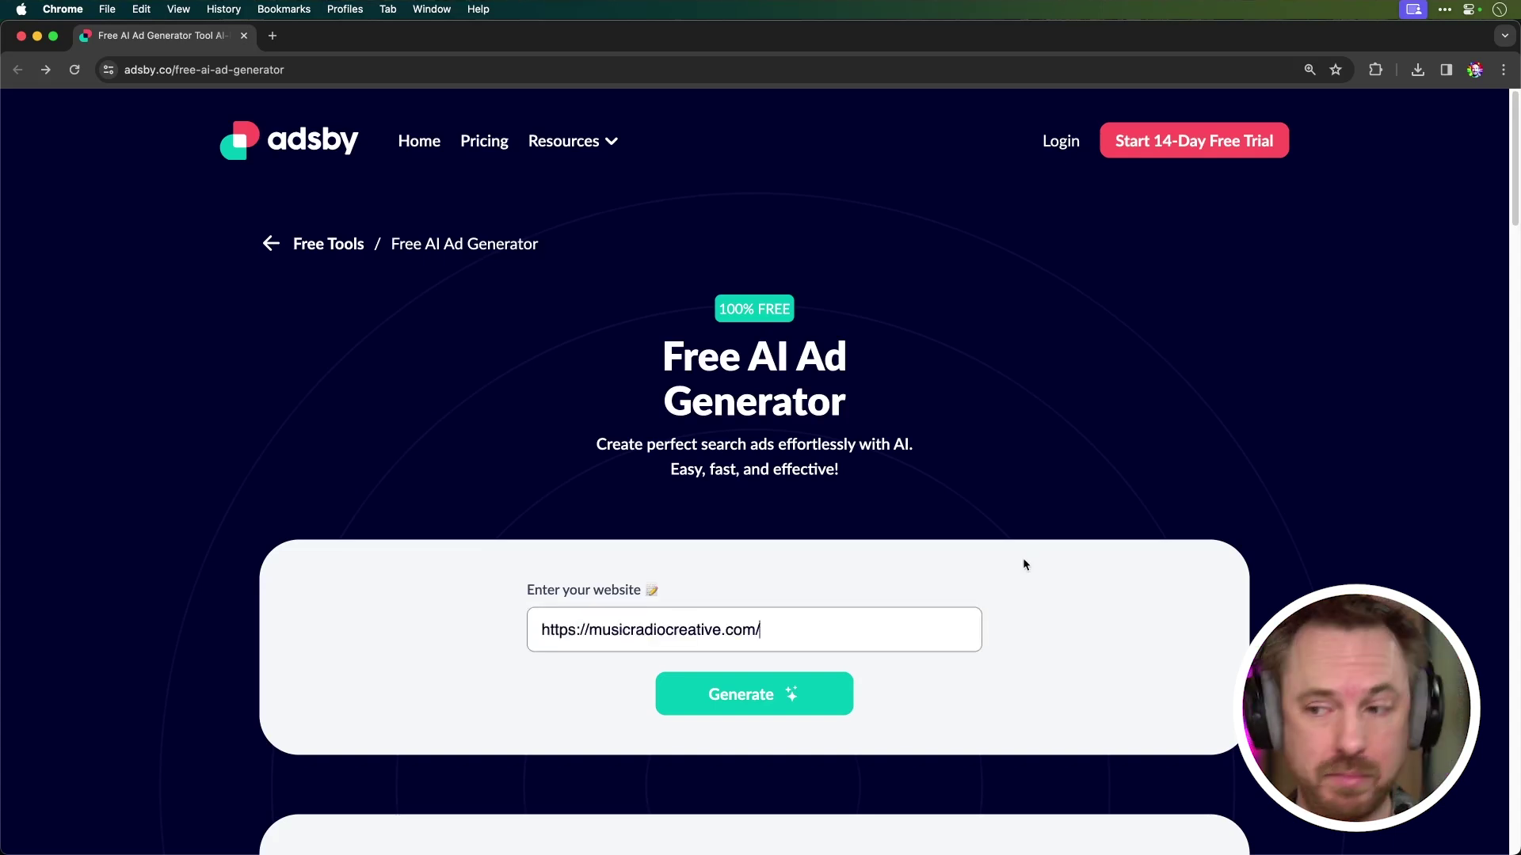
left_click(820, 686)
Step: Choose E-commerce as the business type and submit it
scroll(825, 459, "down", 3)
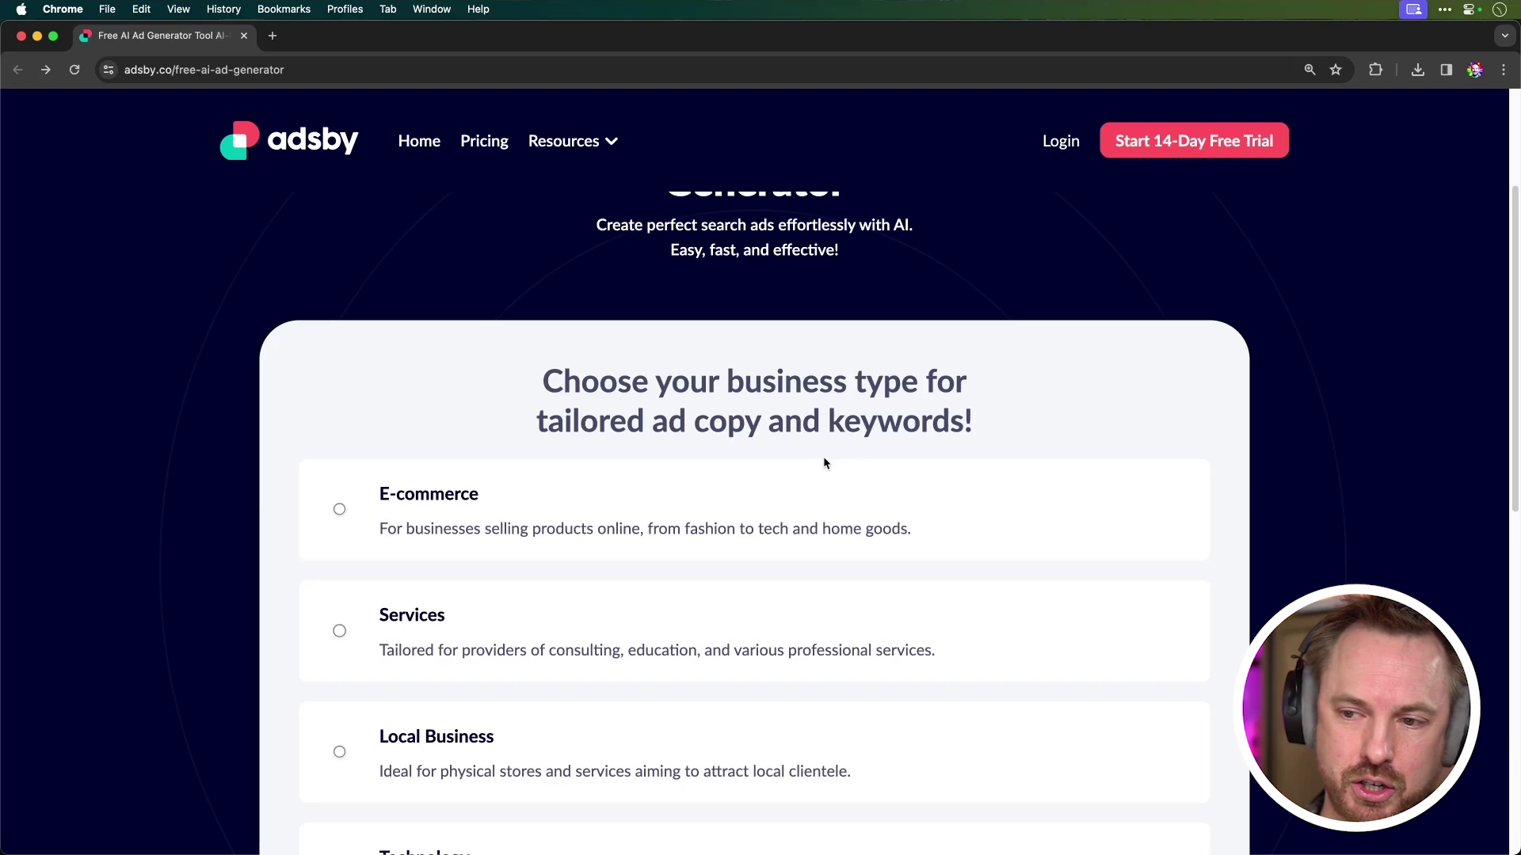
scroll(747, 486, "down", 3)
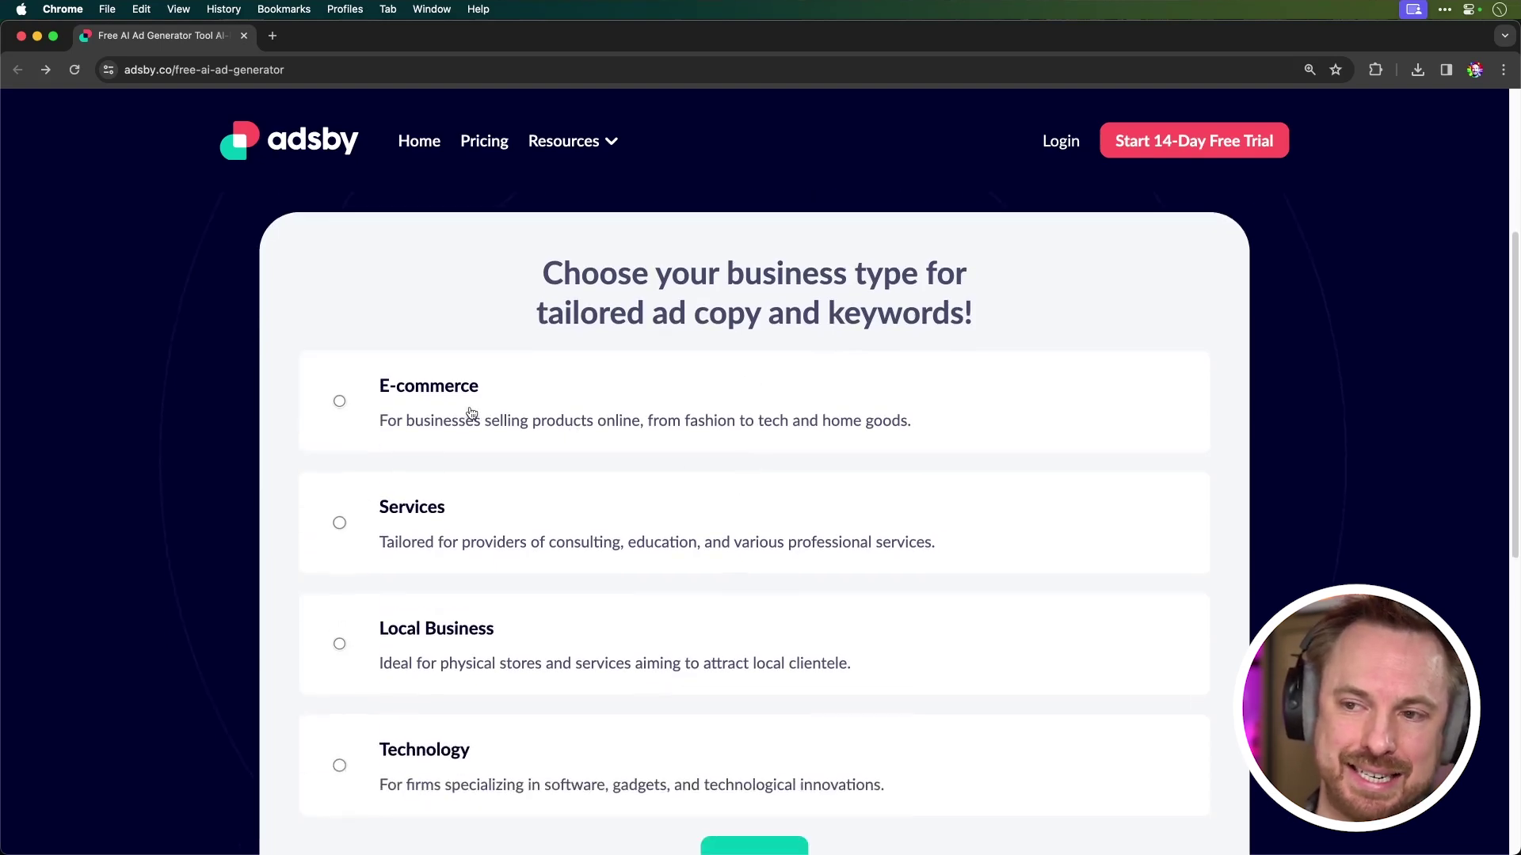
left_click(380, 407)
scroll(597, 506, "down", 3)
left_click(717, 598)
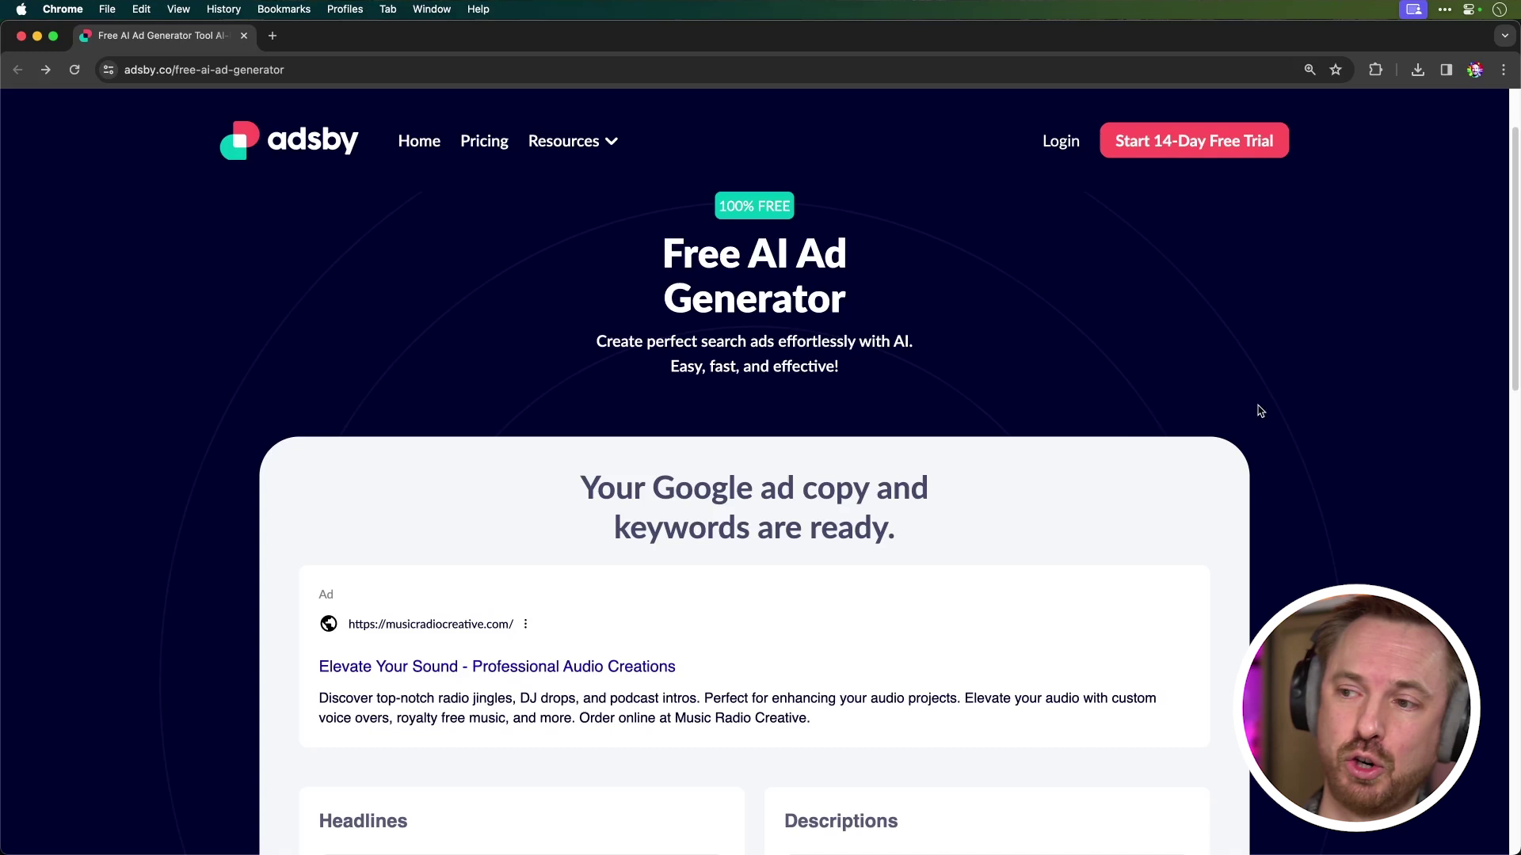
Step: Scroll through the generated Google ad preview, Headlines, Descriptions and Keywords for musicradiocreative.com
scroll(1260, 411, "down", 2)
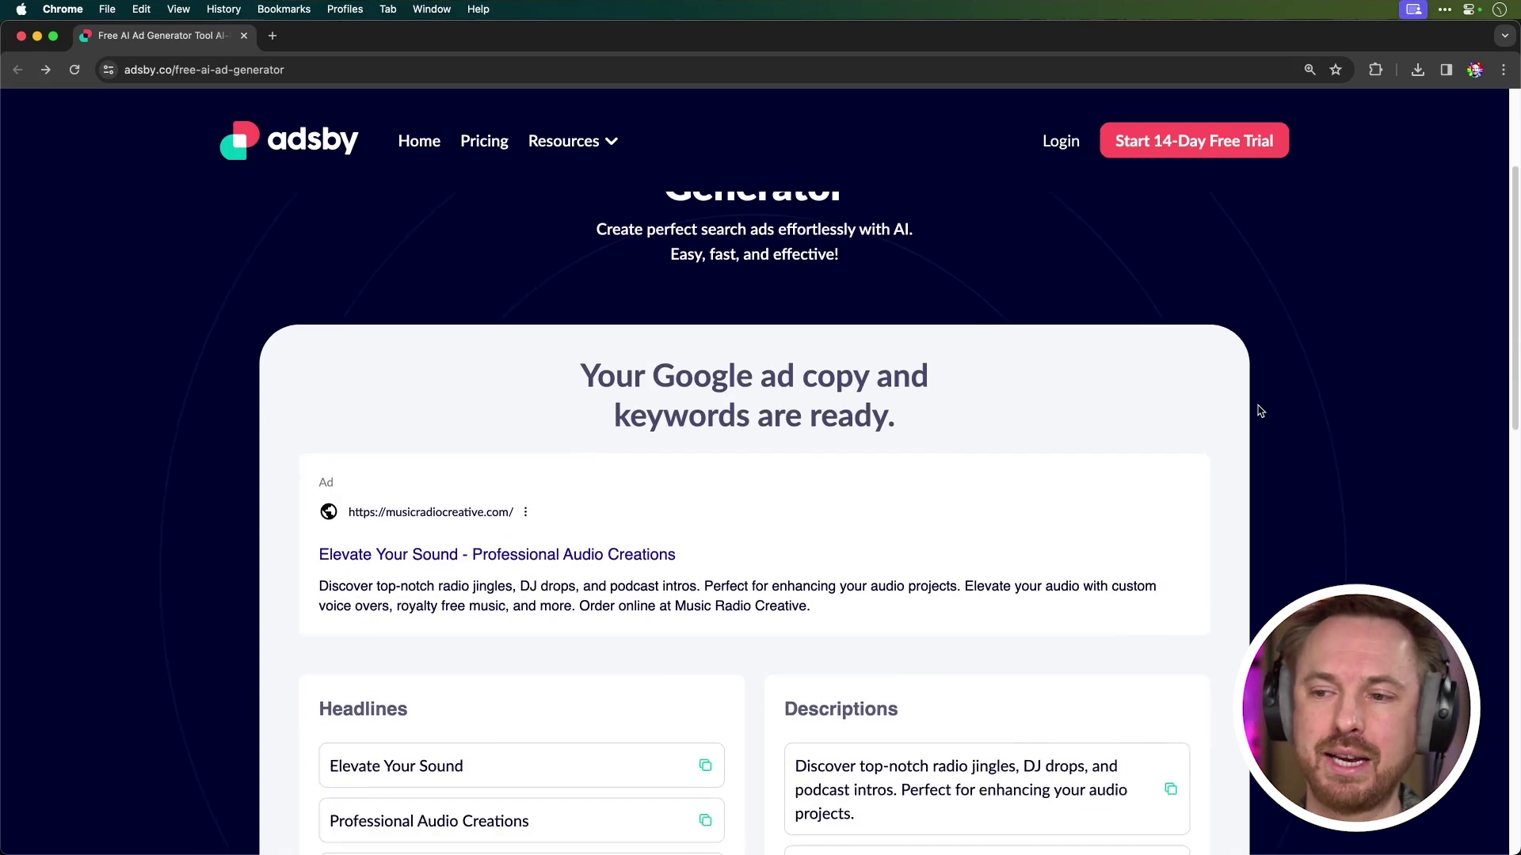
scroll(610, 562, "up", 1)
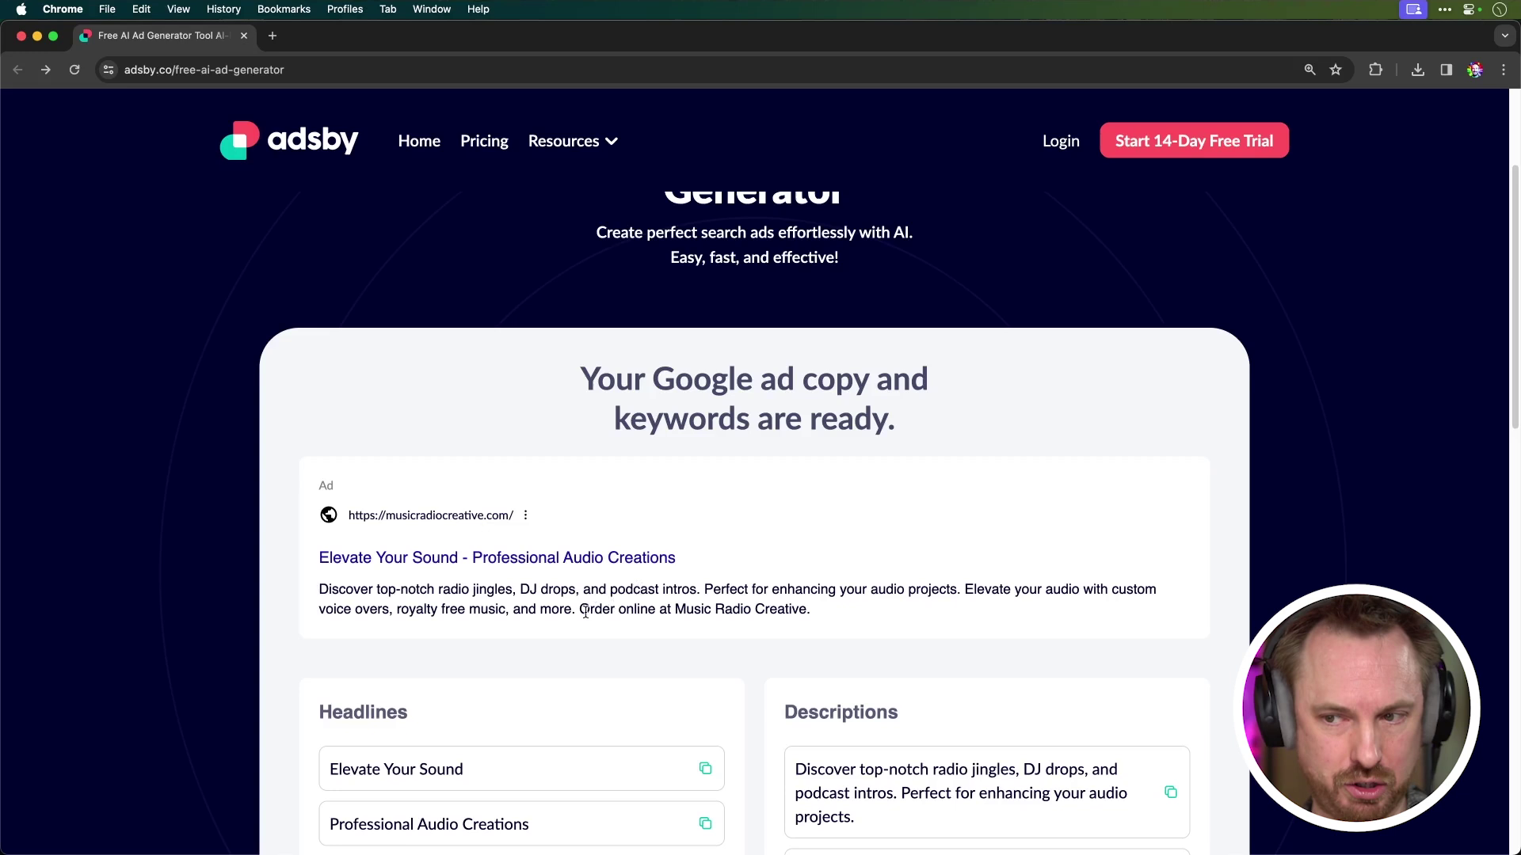
scroll(586, 611, "down", 1)
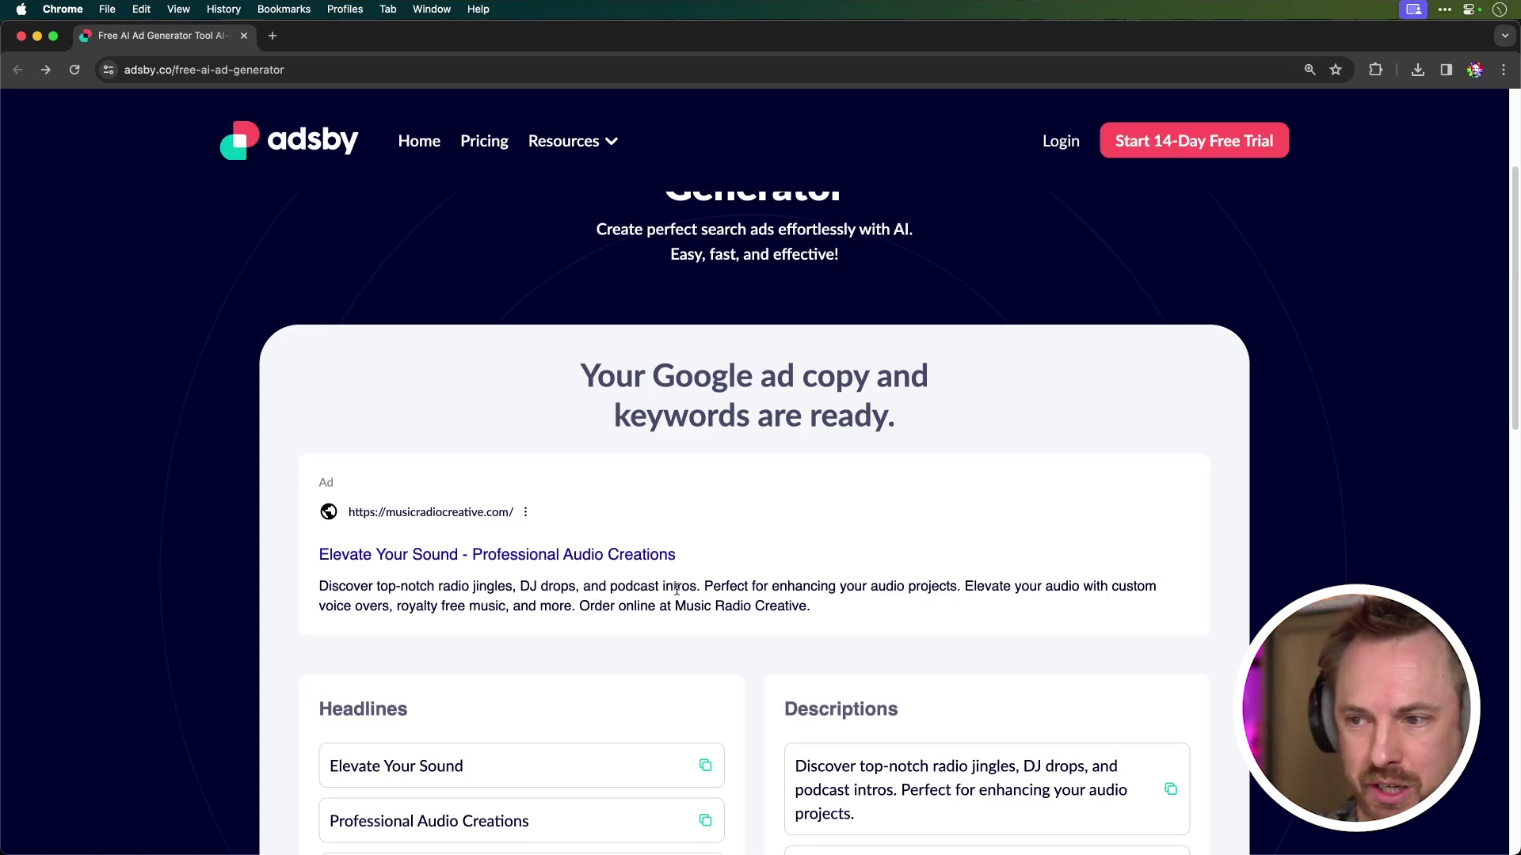
scroll(697, 590, "down", 3)
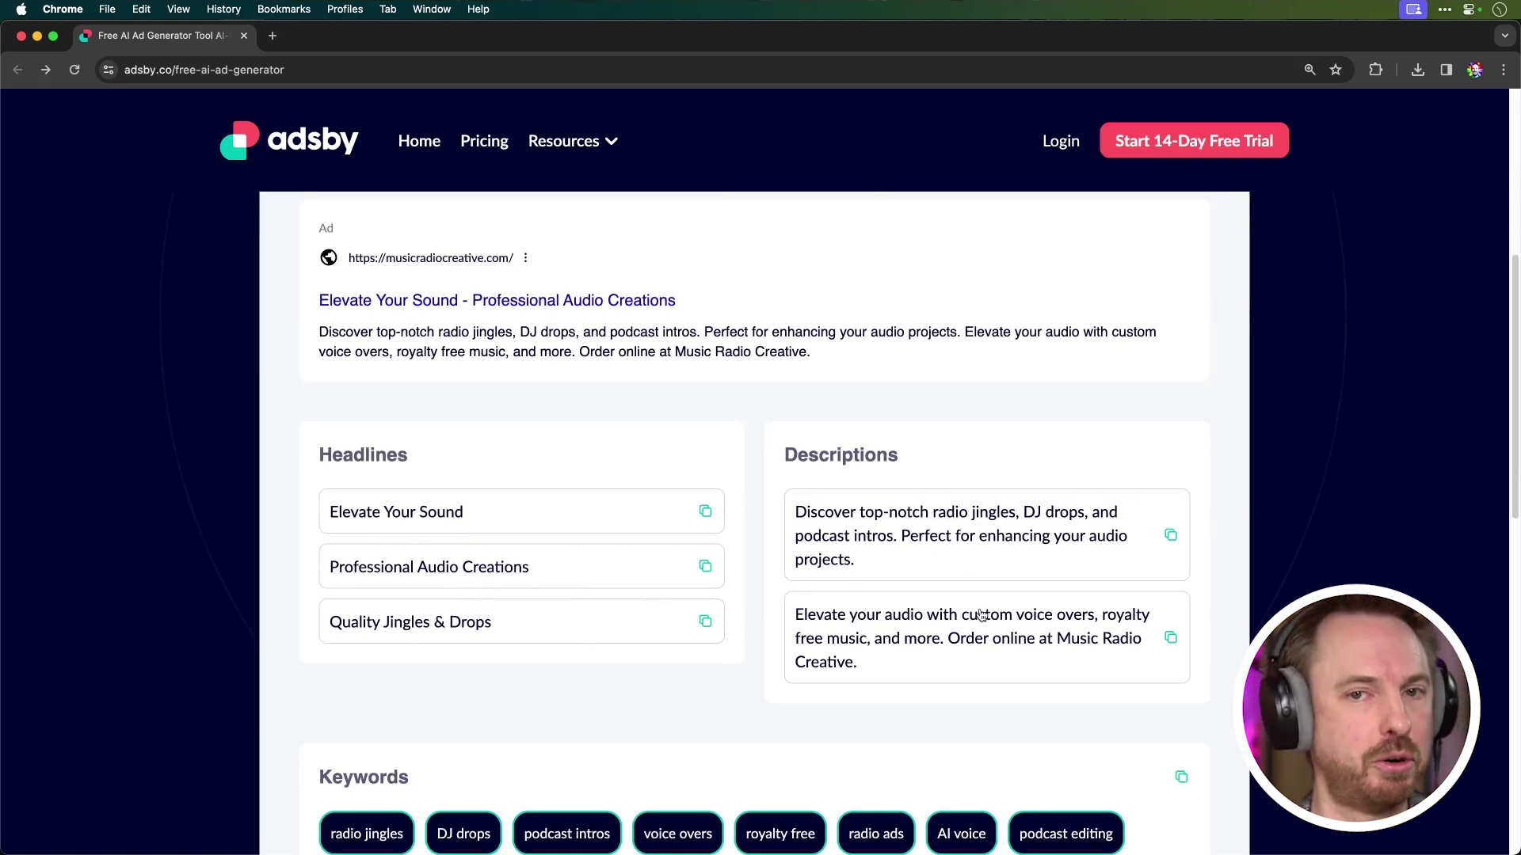
scroll(981, 615, "down", 3)
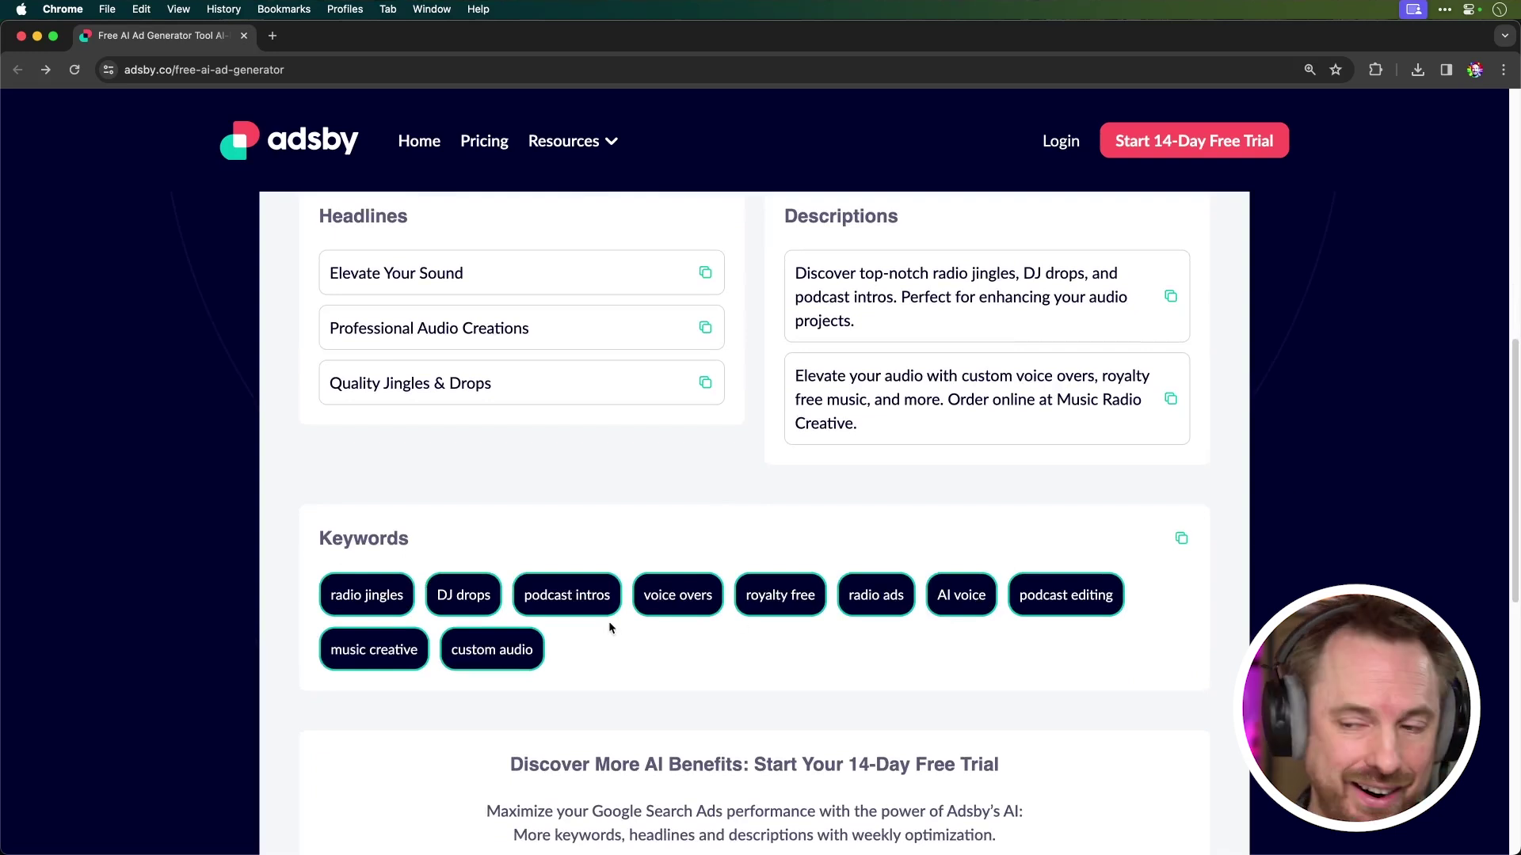
scroll(610, 628, "down", 2)
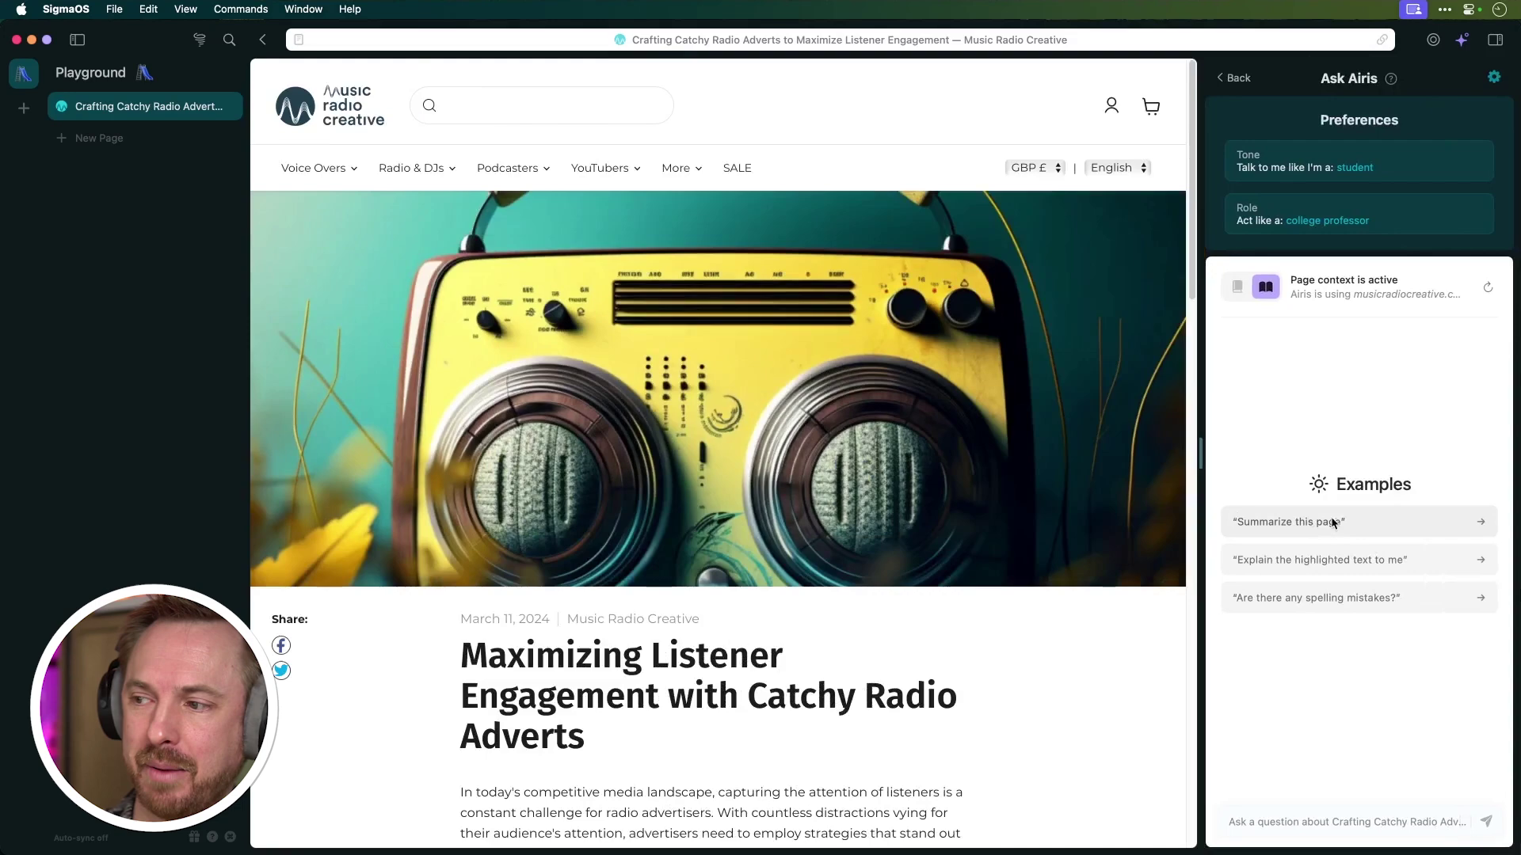
Step: Have Airis summarize the radio adverts article, then the Reddit post on chief AI officers
left_click(1333, 522)
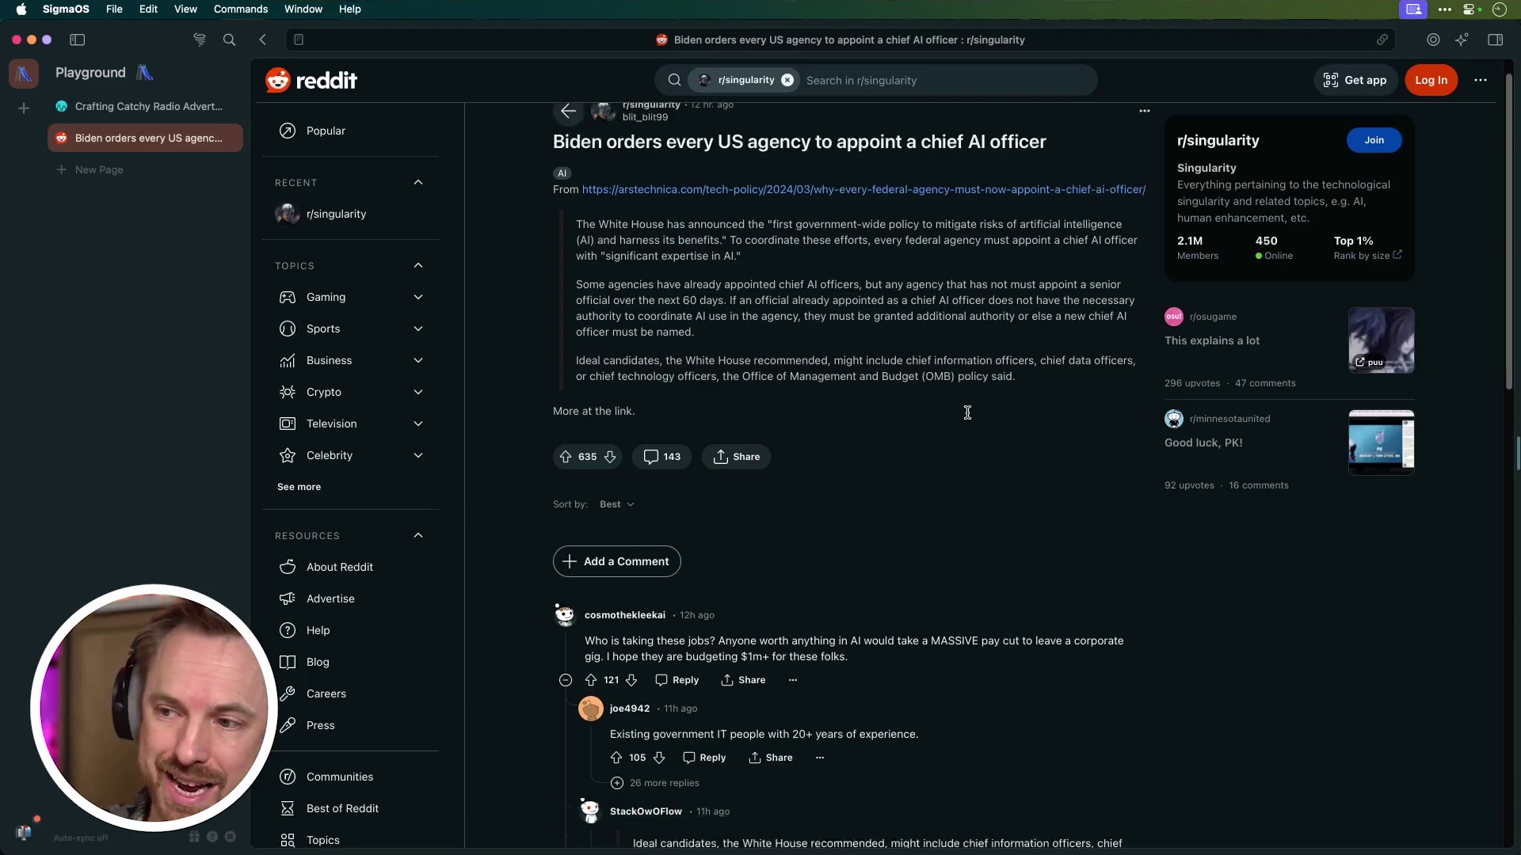
scroll(967, 413, "down", 15)
scroll(967, 413, "up", 15)
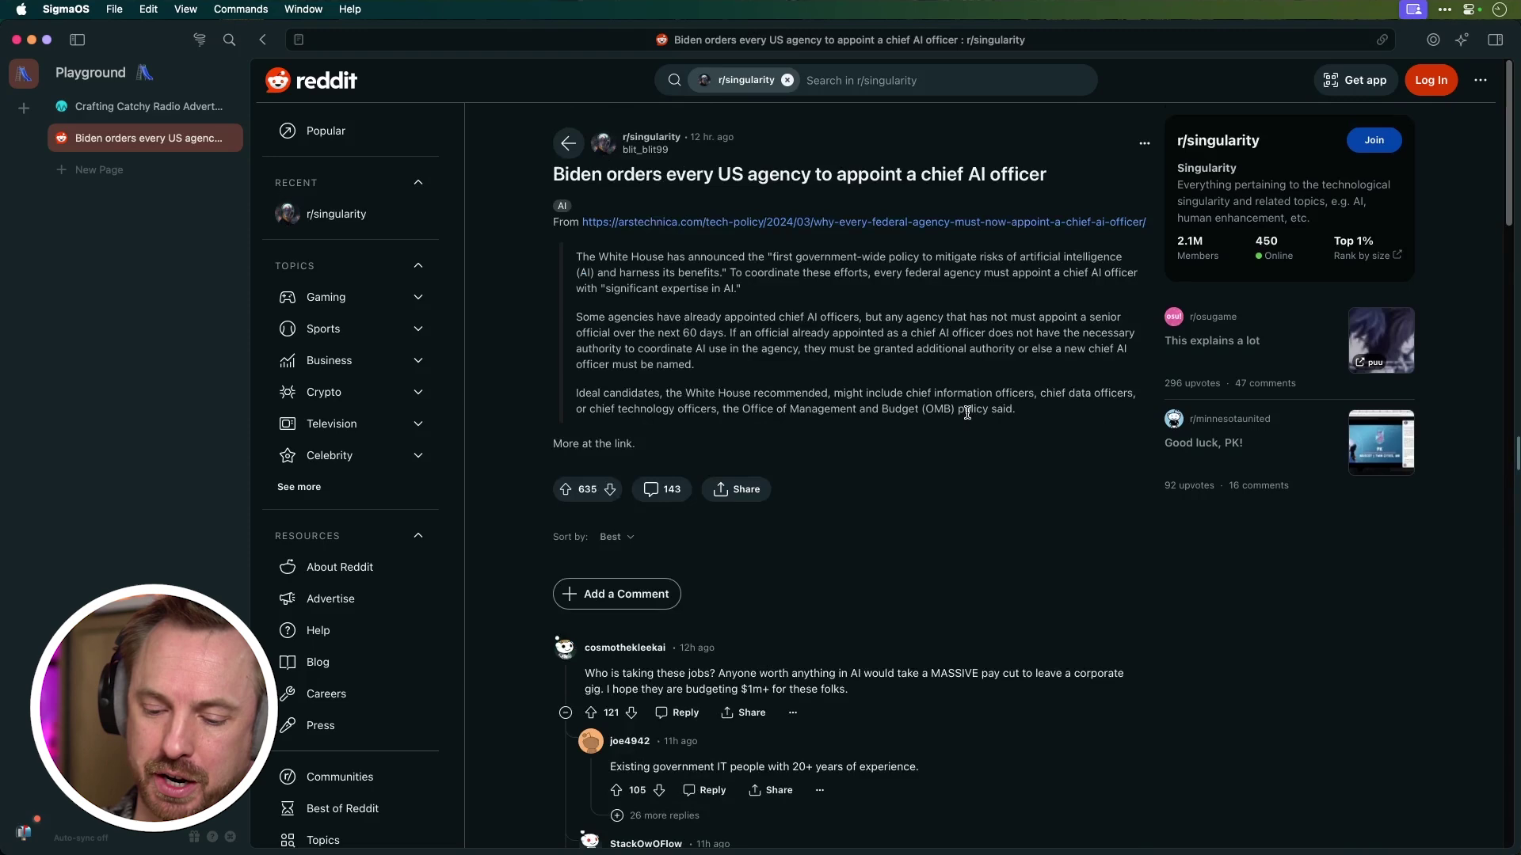
key("super+shift+a")
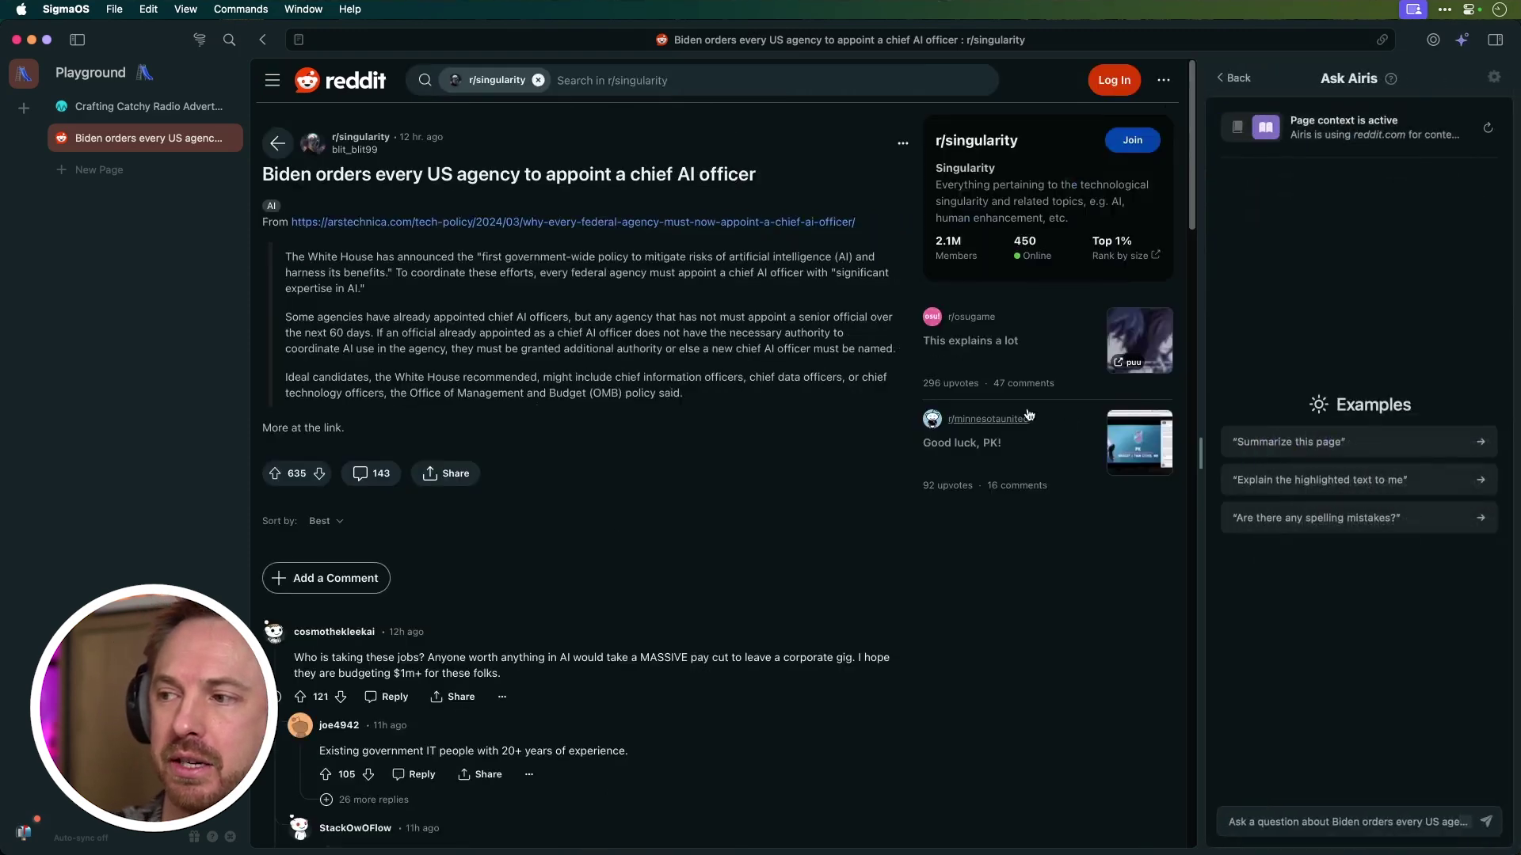
left_click(1307, 442)
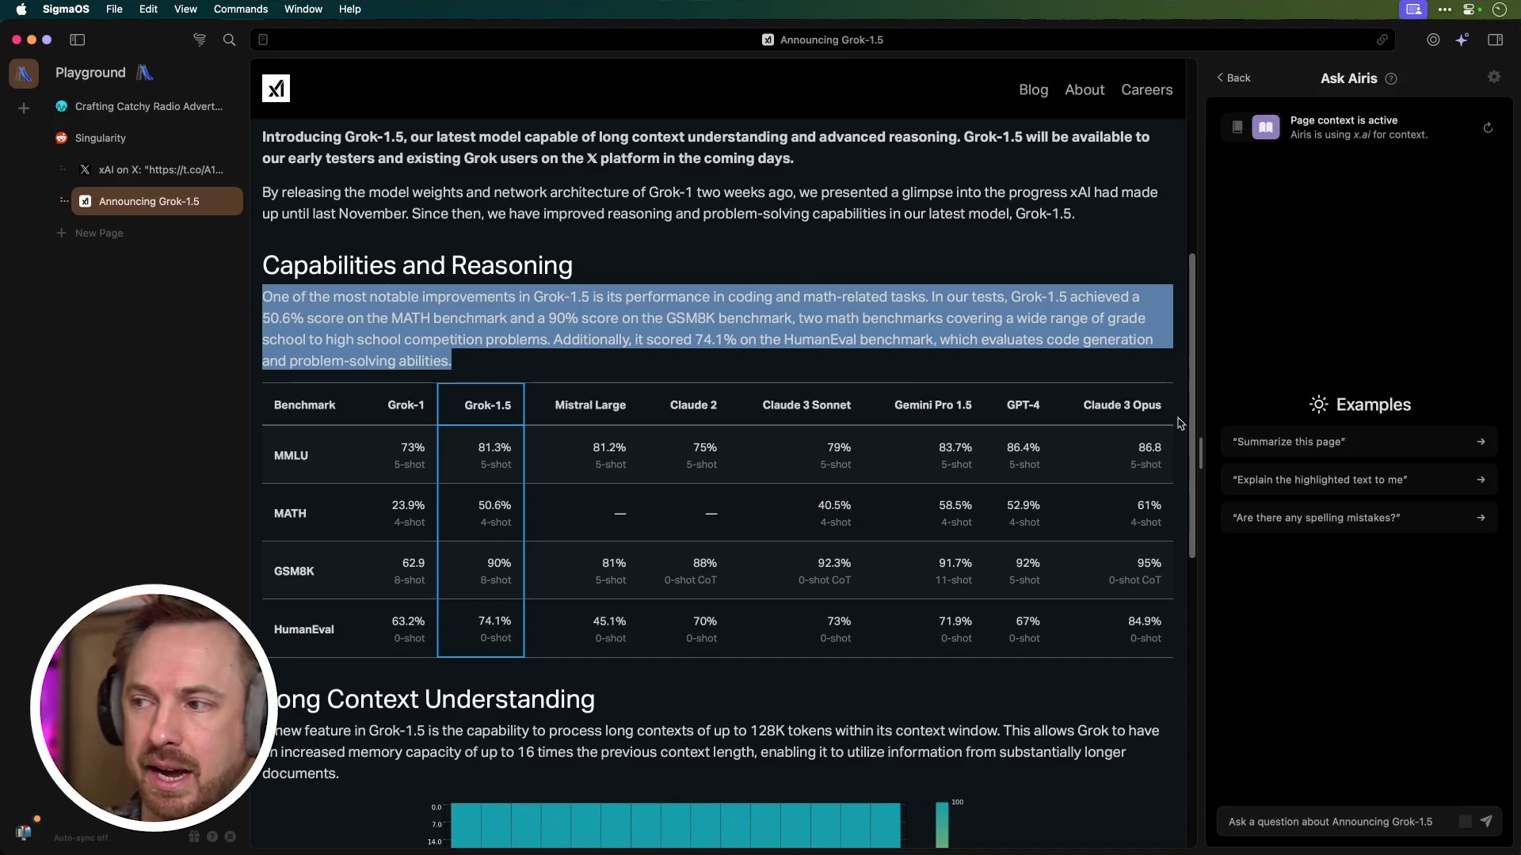
Step: Ask Airis to explain the highlighted Grok-1.5 Capabilities and Reasoning paragraph
left_click(1285, 481)
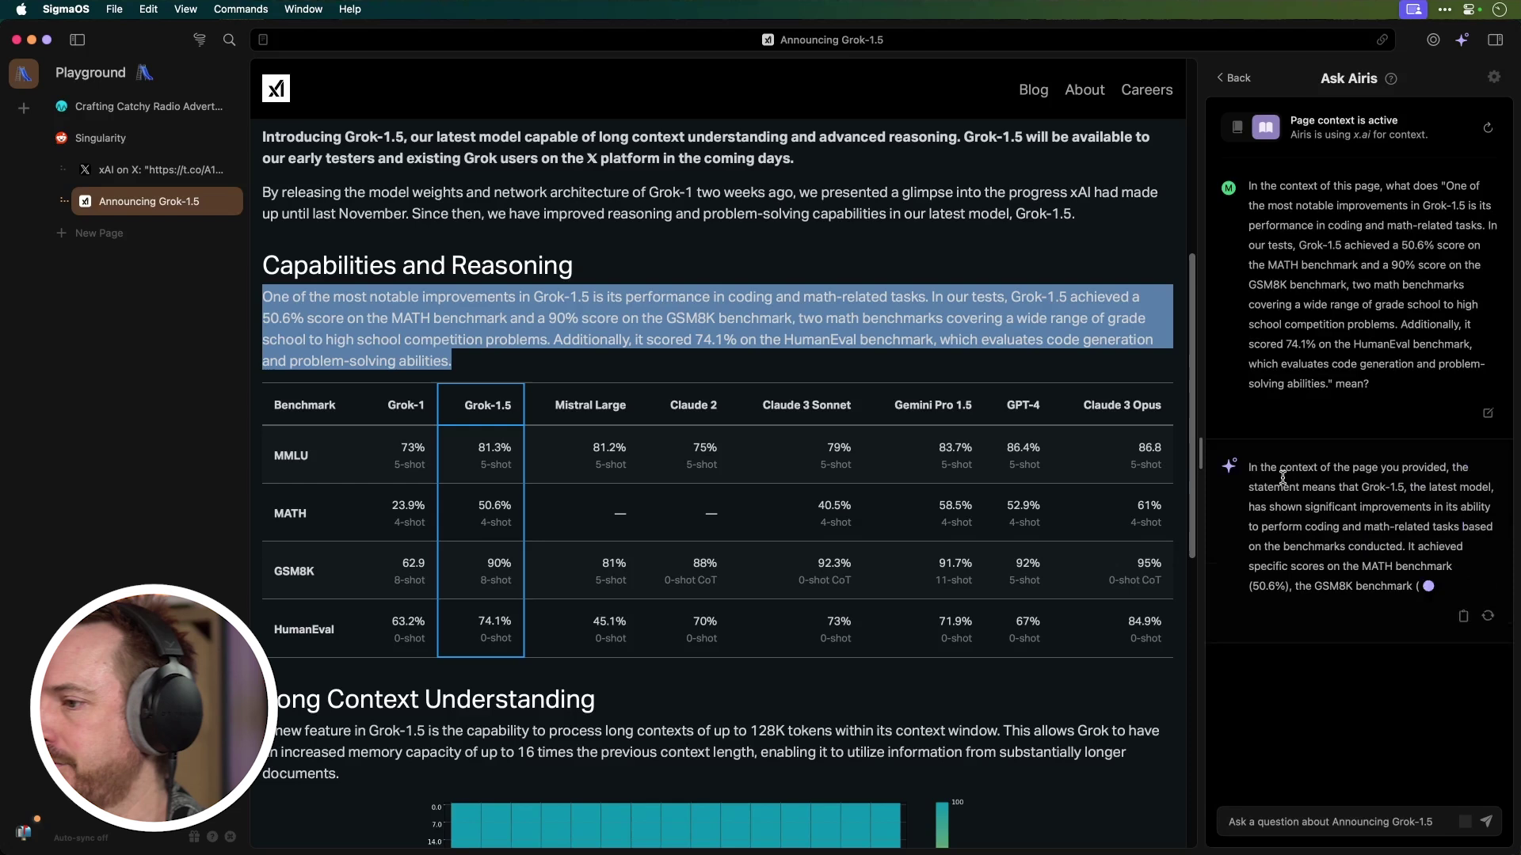